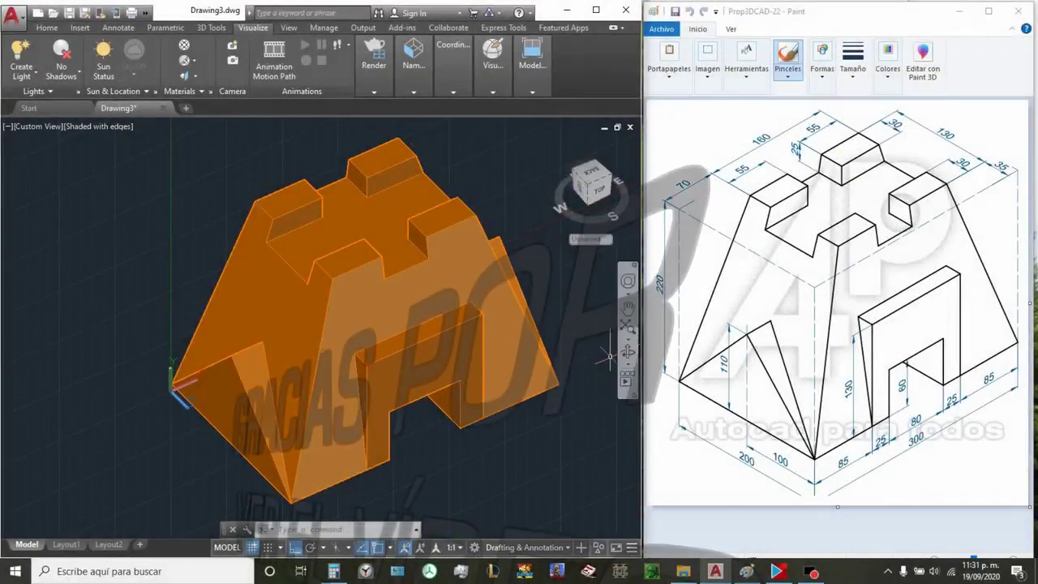
Step: Orbit the shaded orange tapered block to a more upright, front-facing angle
{"action": "left_click", "coordinate": [628, 351]}
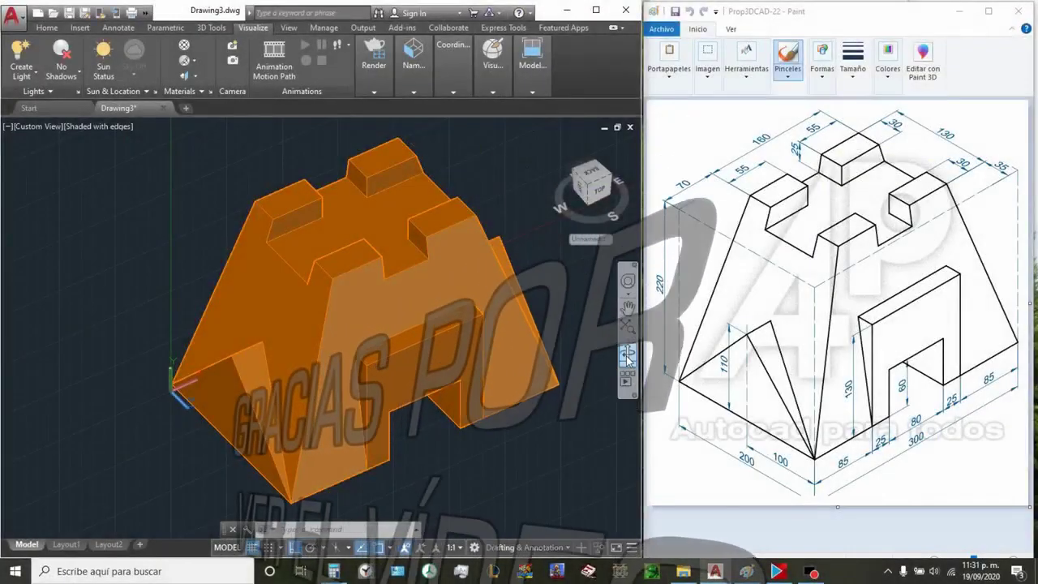
{"action": "mouse_move", "coordinate": [514, 372]}
{"action": "left_mouse_down"}
{"action": "mouse_move", "coordinate": [422, 364]}
{"action": "mouse_move", "coordinate": [399, 334]}
{"action": "mouse_move", "coordinate": [326, 335]}
{"action": "mouse_move", "coordinate": [183, 361]}
{"action": "mouse_move", "coordinate": [115, 352]}
{"action": "left_mouse_up"}
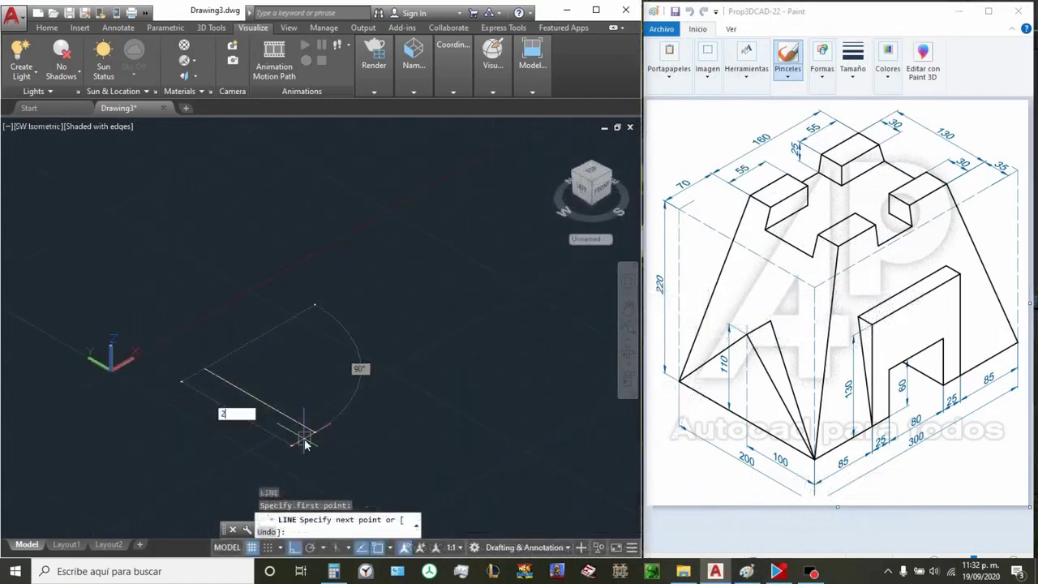
Step: Draw a 200 by 300 rectangle with LINE, closing it at its start point
{"action": "key", "text": "Return"}
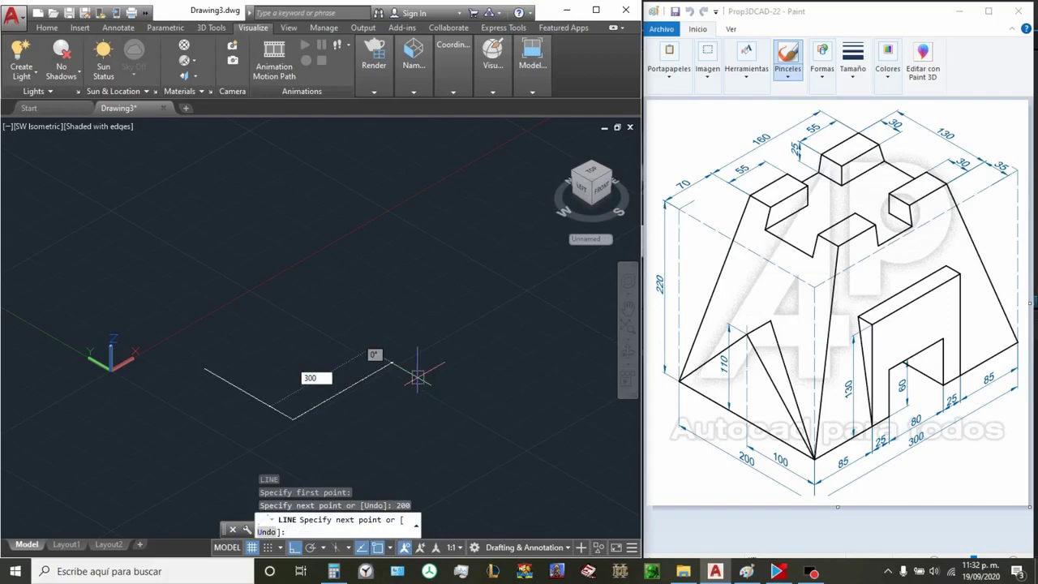
{"action": "key", "text": "Return"}
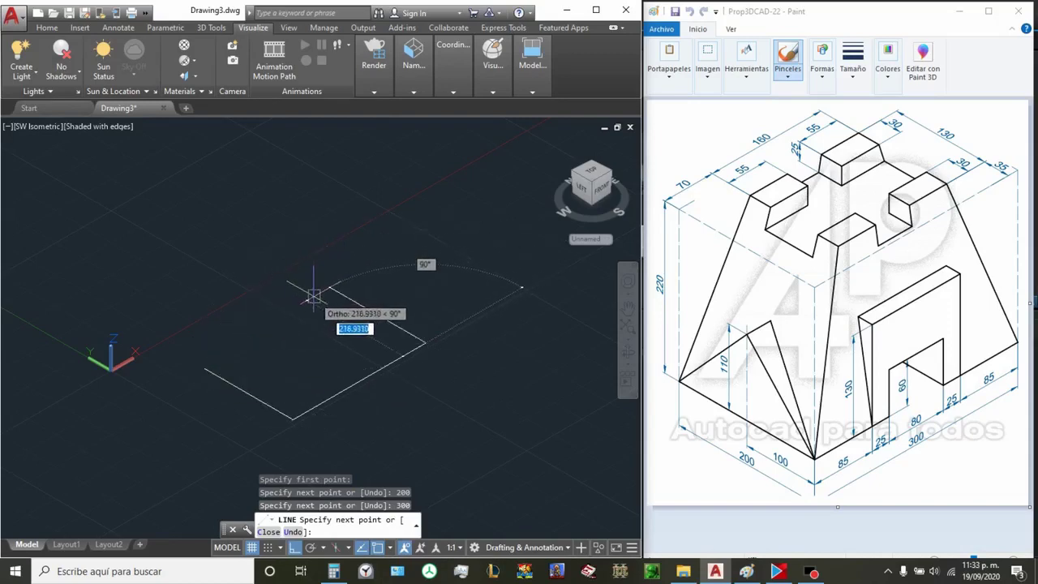
{"action": "key", "text": "Return"}
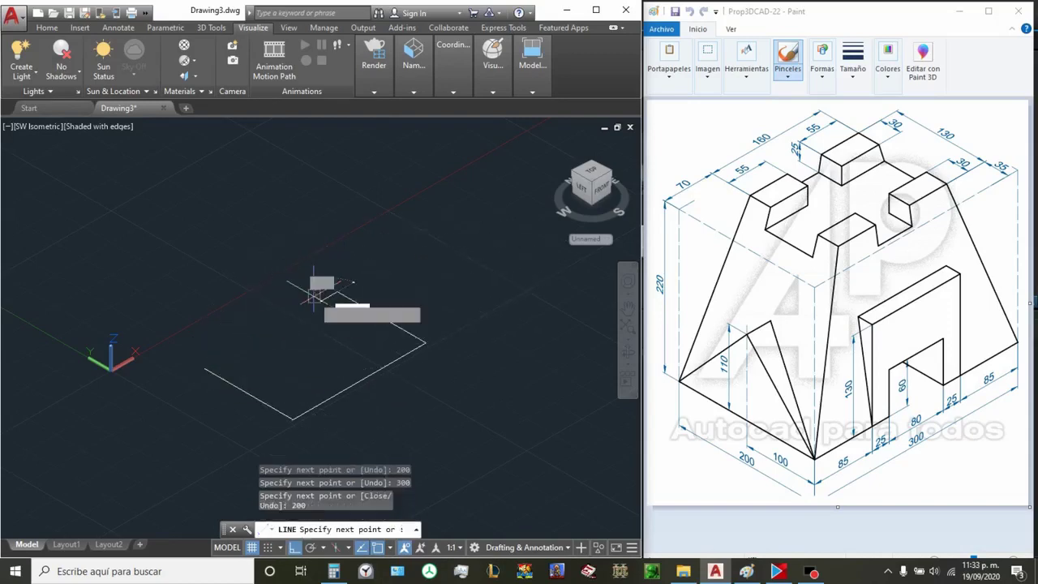
{"action": "left_click", "coordinate": [203, 369]}
{"action": "key", "text": "Escape"}
{"action": "scroll", "coordinate": [312, 318], "scroll_direction": "down", "scroll_amount": 4}
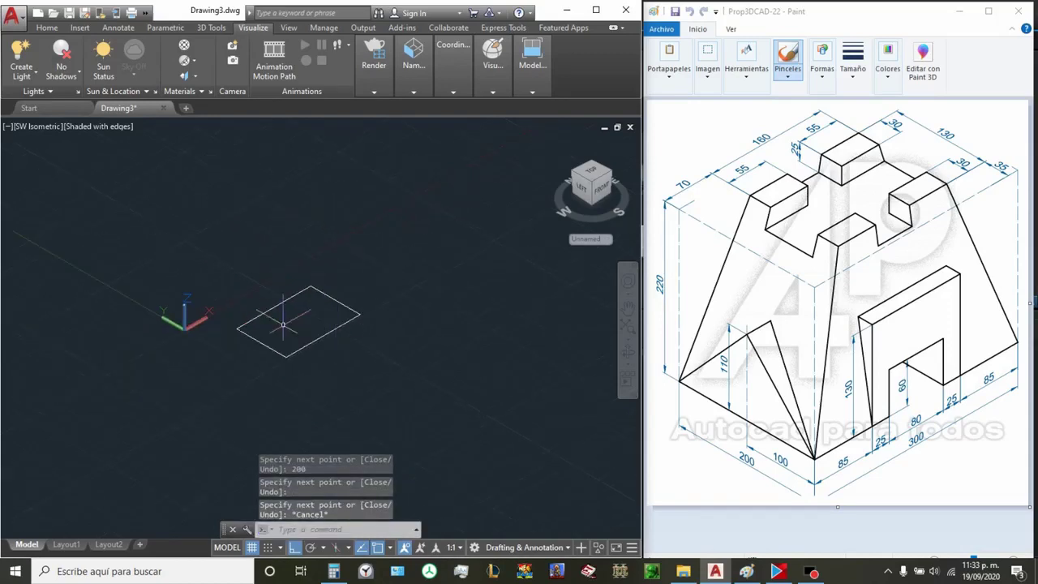
Step: Join the rectangle's four lines into one polyline with JOIN
{"action": "left_click", "coordinate": [186, 271]}
{"action": "left_click", "coordinate": [378, 367]}
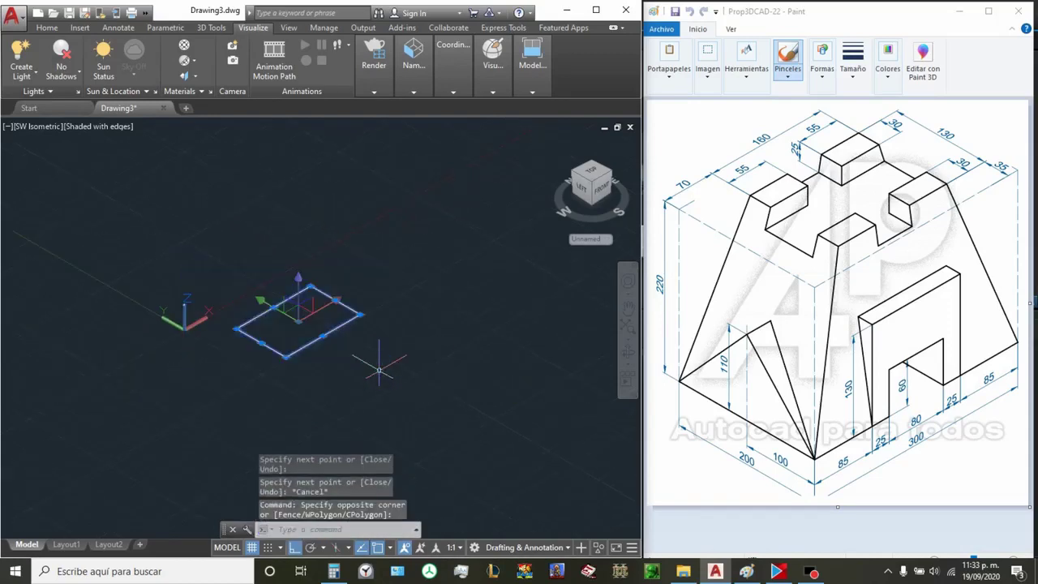
{"action": "type", "text": "j"}
{"action": "key", "text": "Return"}
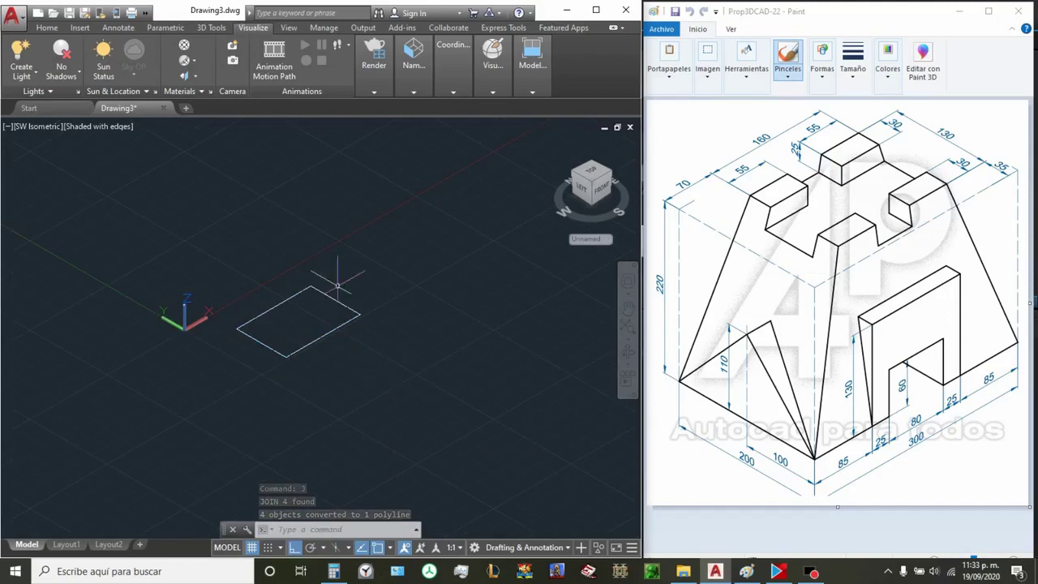
{"action": "scroll", "coordinate": [283, 268], "scroll_direction": "up", "scroll_amount": 2}
Step: Draw a diagonal line between opposite corners of the first rectangle
{"action": "scroll", "coordinate": [283, 268], "scroll_direction": "up", "scroll_amount": 1}
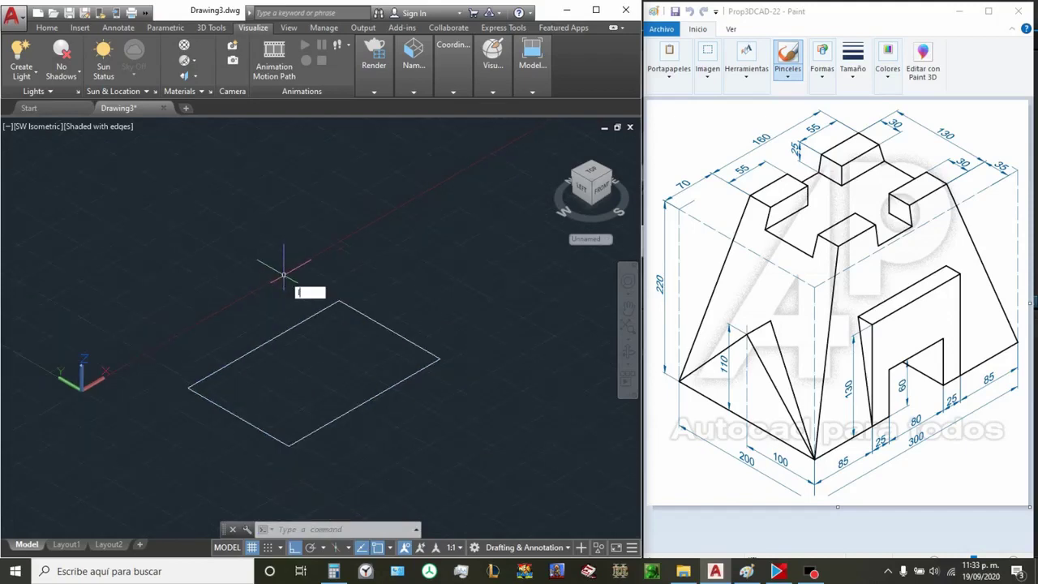
{"action": "key", "text": "Return"}
{"action": "left_click", "coordinate": [339, 302]}
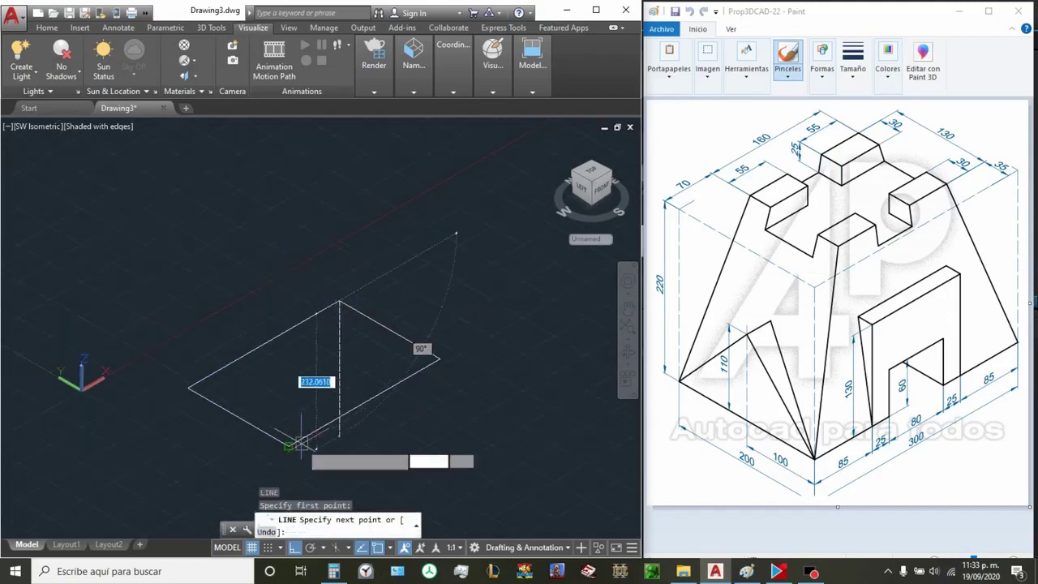
{"action": "left_click", "coordinate": [290, 444]}
{"action": "key", "text": "Escape"}
{"action": "scroll", "coordinate": [233, 378], "scroll_direction": "down", "scroll_amount": 2}
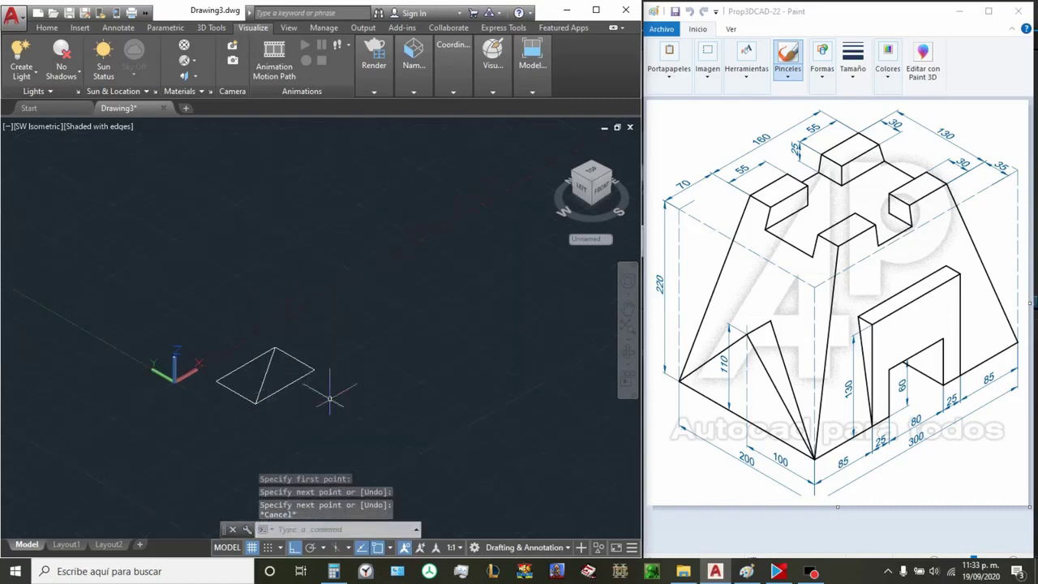
{"action": "scroll", "coordinate": [348, 404], "scroll_direction": "up", "scroll_amount": 2}
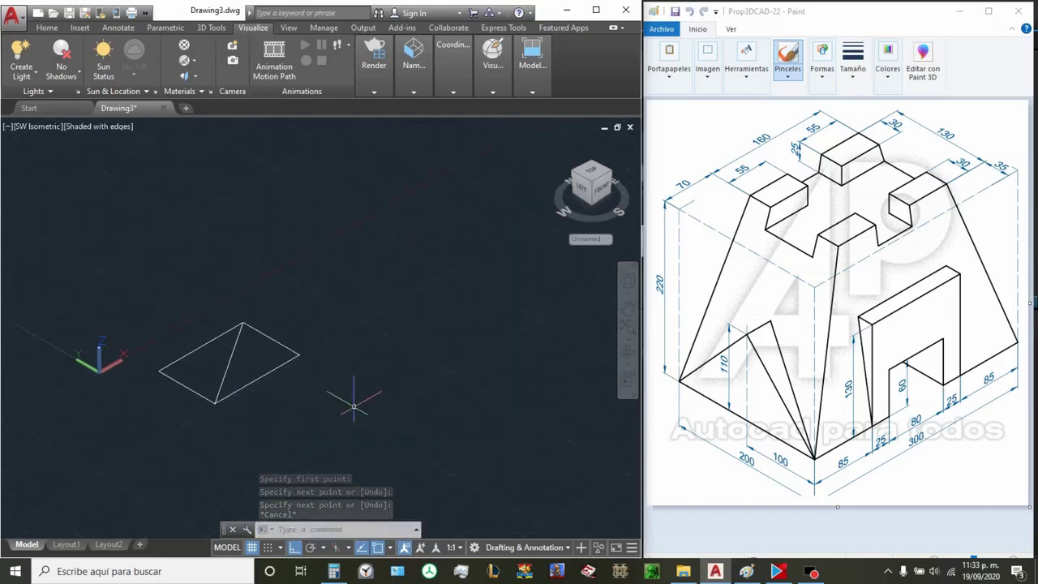
Step: Draw a second 160 by 130 rectangle with LINE beside the first
{"action": "type", "text": "l"}
{"action": "key", "text": "Return"}
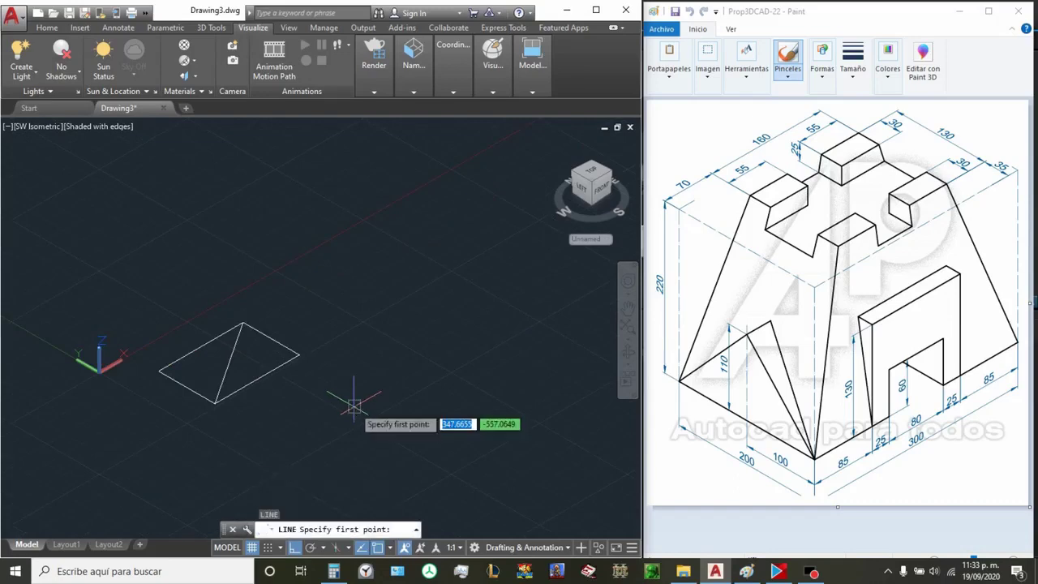
{"action": "left_click", "coordinate": [365, 372]}
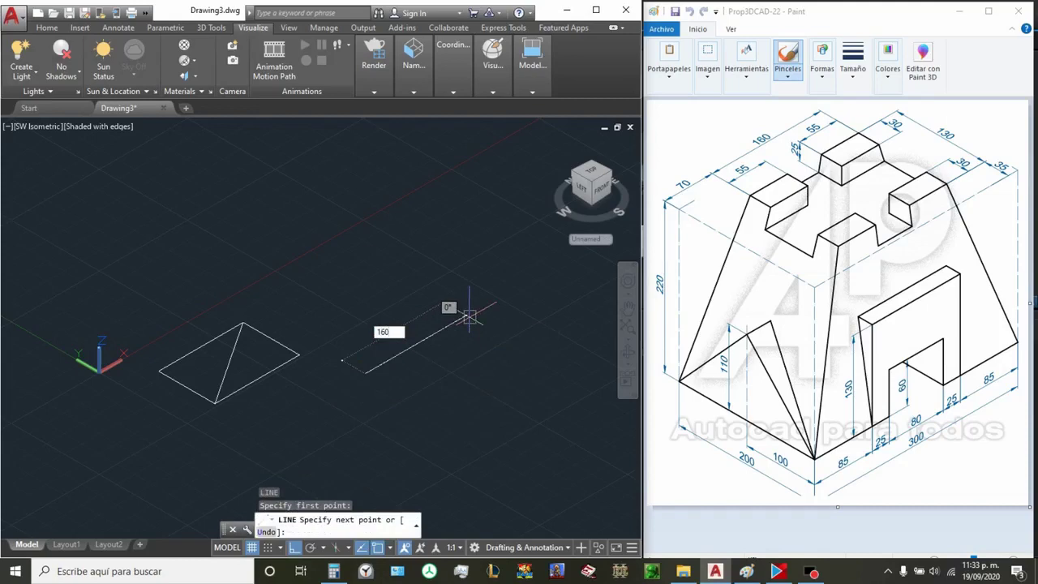
{"action": "key", "text": "Return"}
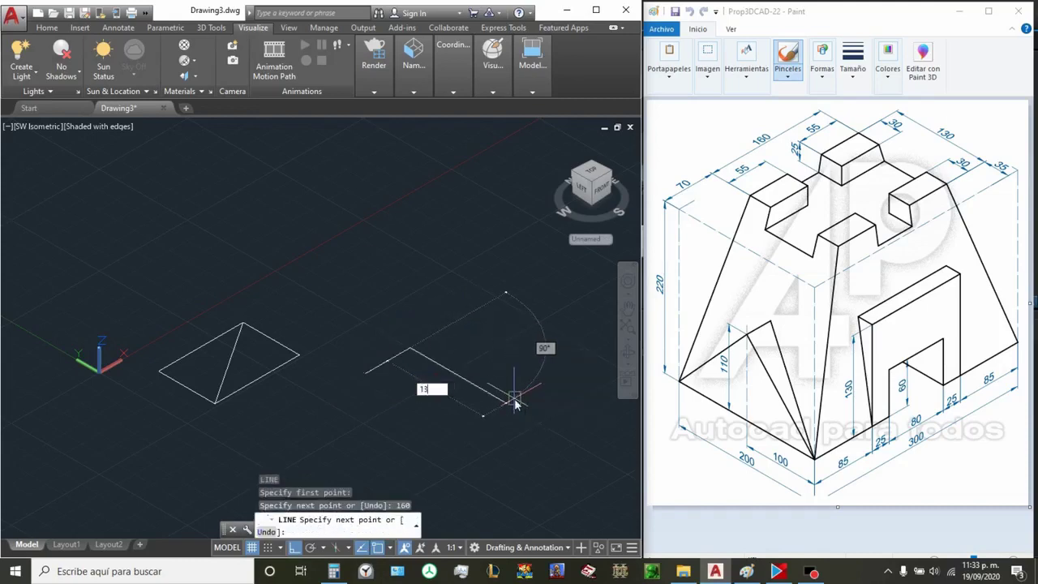
{"action": "type", "text": "0"}
{"action": "key", "text": "Return"}
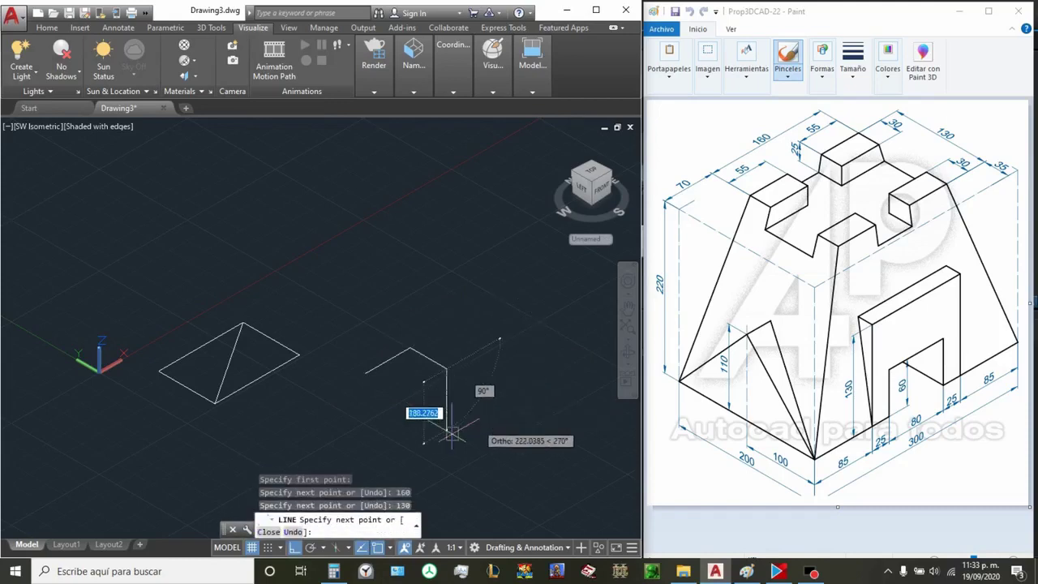
{"action": "scroll", "coordinate": [478, 429], "scroll_direction": "up", "scroll_amount": 3}
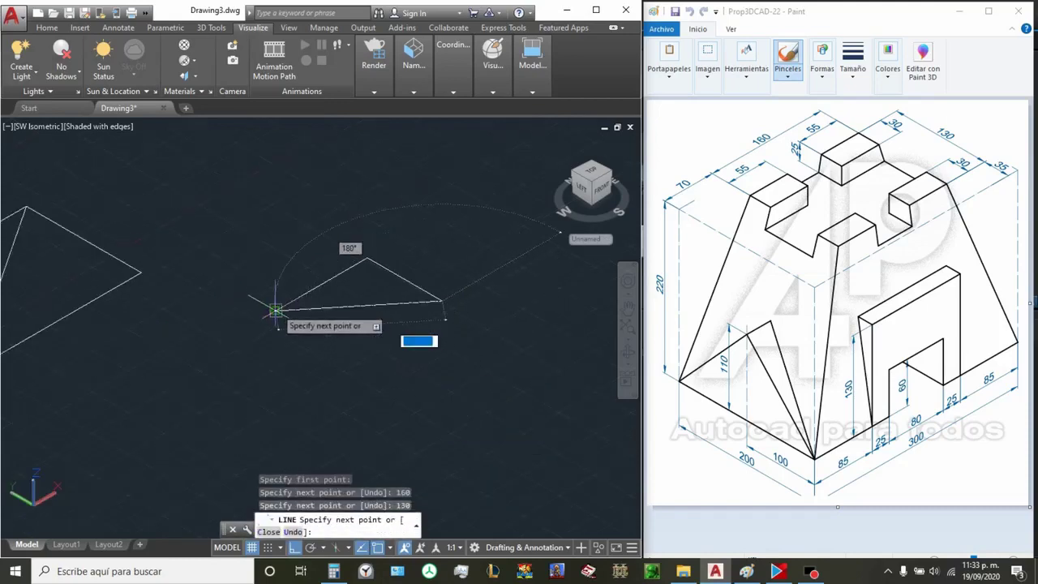
{"action": "left_click", "coordinate": [336, 347]}
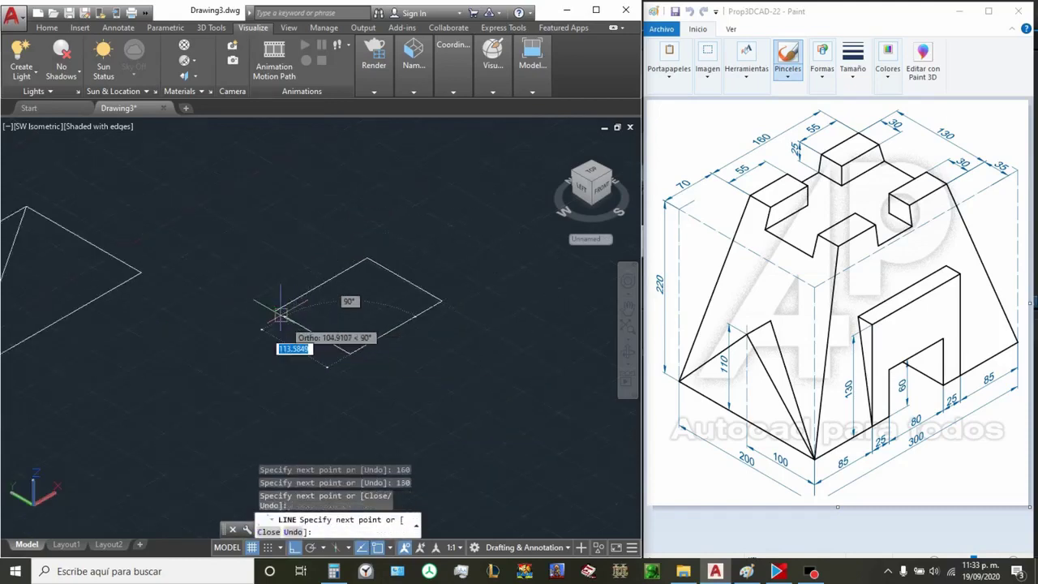
{"action": "left_click", "coordinate": [276, 309]}
{"action": "key", "text": "Escape"}
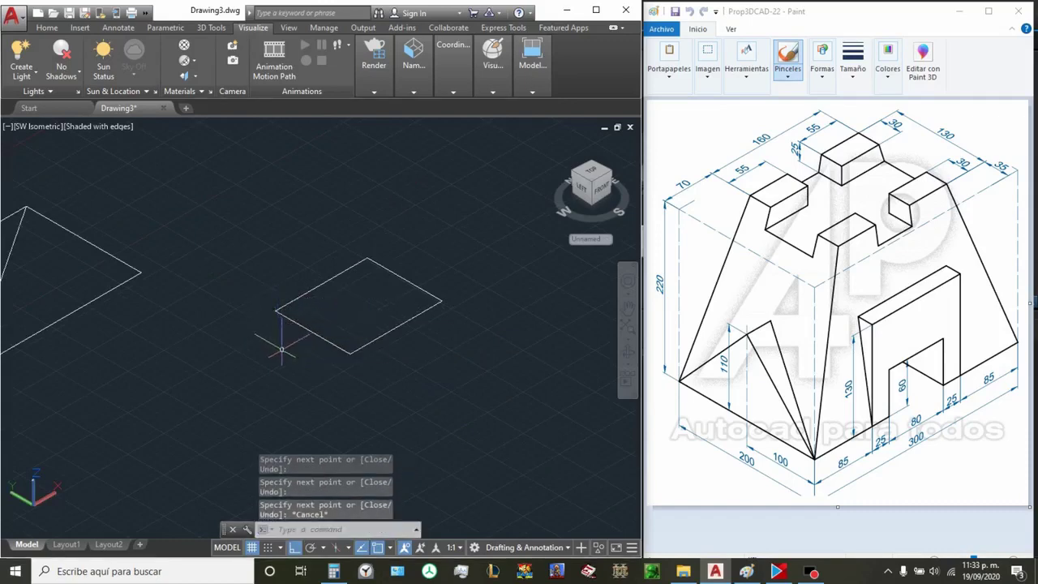
Step: Join the second rectangle's four lines into one polyline
{"action": "left_click", "coordinate": [248, 250]}
{"action": "left_click", "coordinate": [527, 389]}
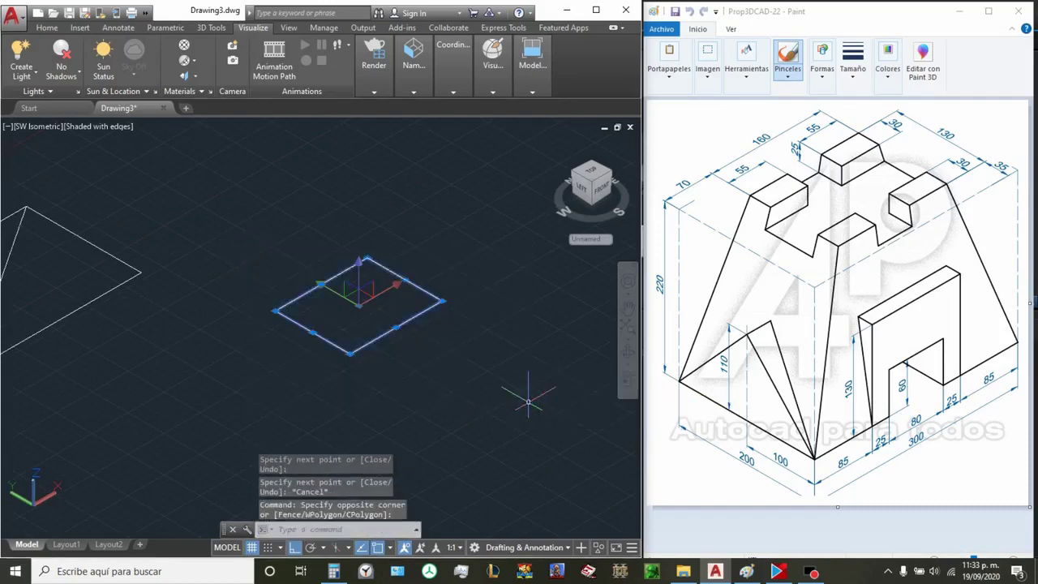
{"action": "type", "text": "J"}
{"action": "key", "text": "Return"}
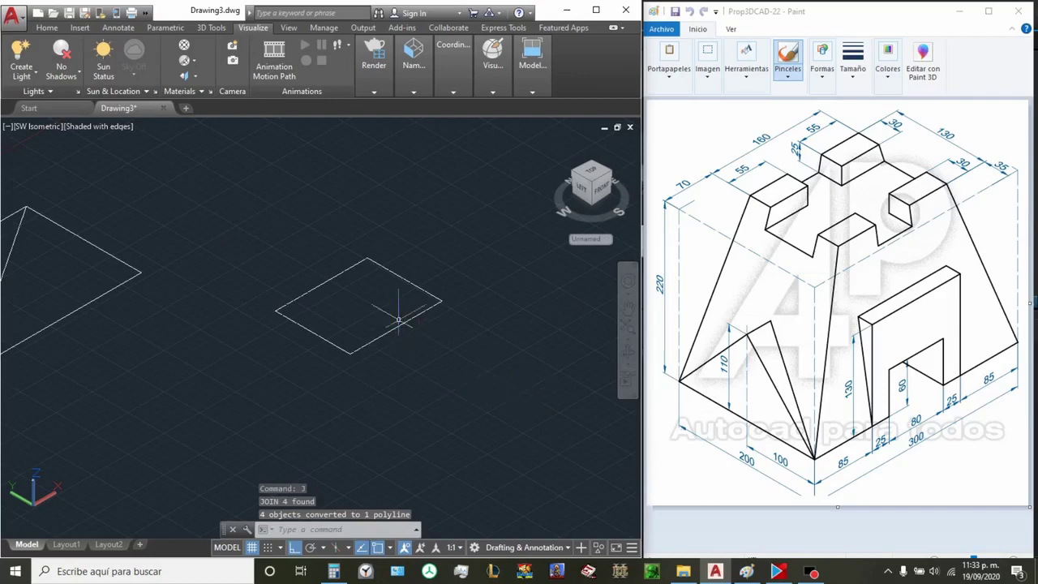
{"action": "key", "text": "Return"}
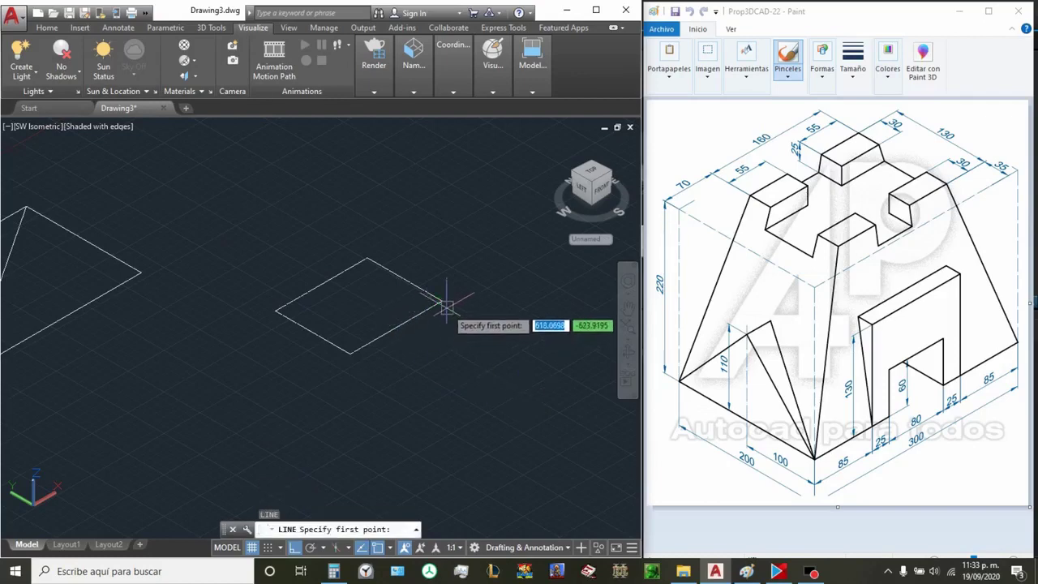
Step: Draw a diagonal across the base outline and a 220-unit vertical line from its midpoint
{"action": "left_click", "coordinate": [441, 301]}
{"action": "left_click", "coordinate": [276, 310]}
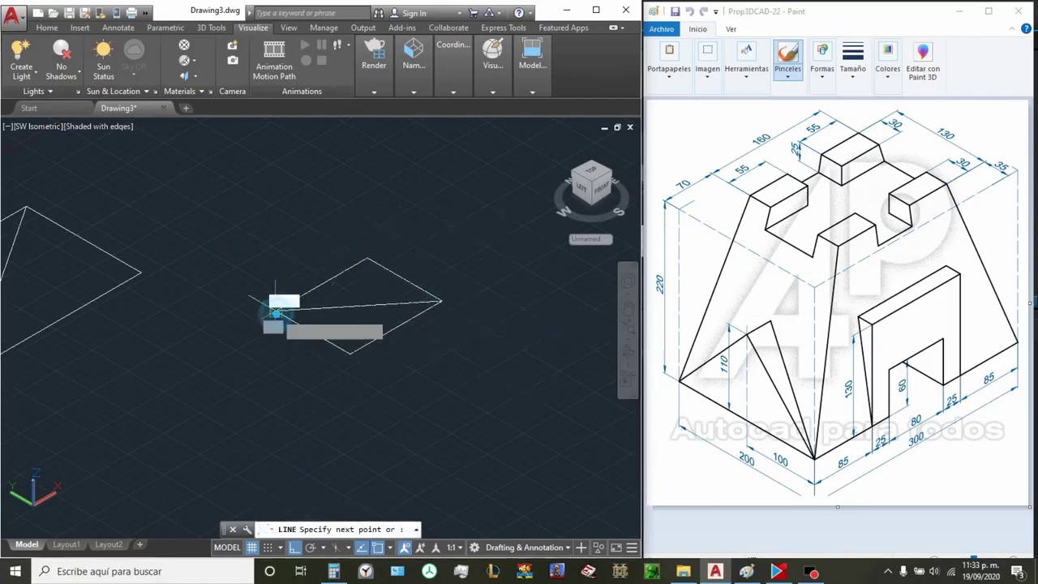
{"action": "key", "text": "Escape"}
{"action": "scroll", "coordinate": [193, 302], "scroll_direction": "down", "scroll_amount": 3}
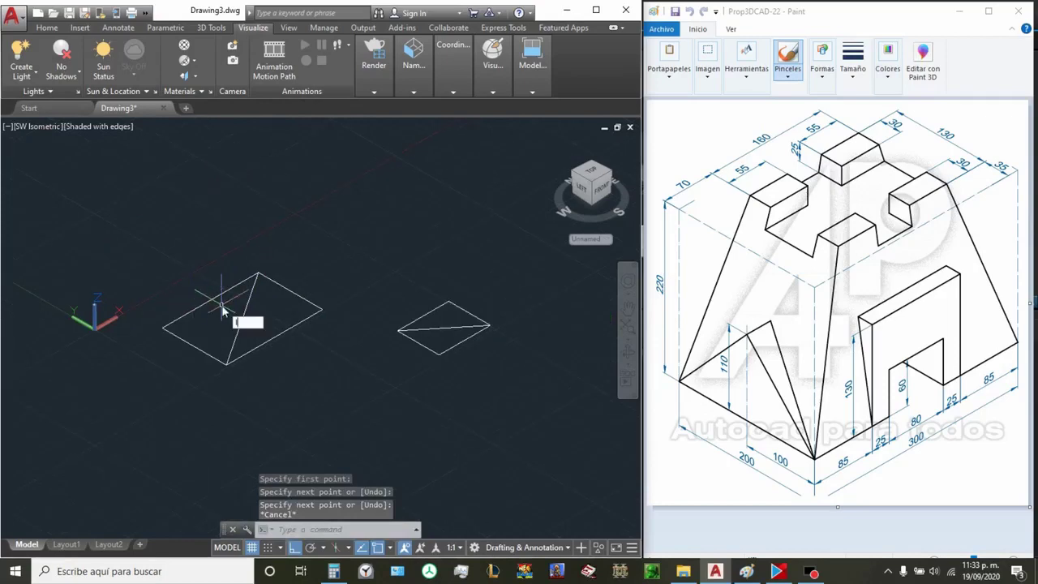
{"action": "key", "text": "Return"}
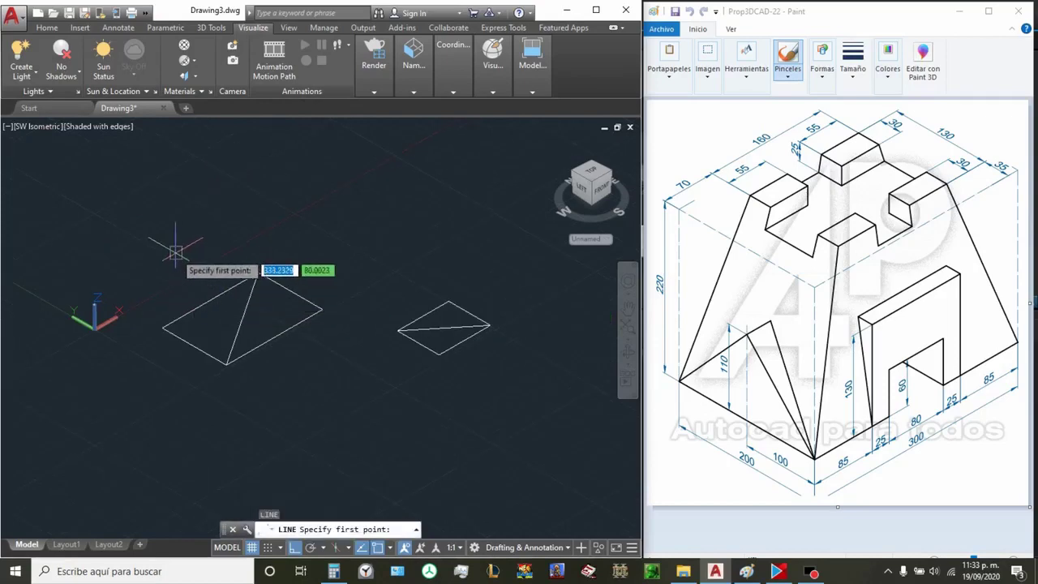
{"action": "right_click", "coordinate": [176, 258], "text": "shift"}
{"action": "left_click", "coordinate": [236, 339]}
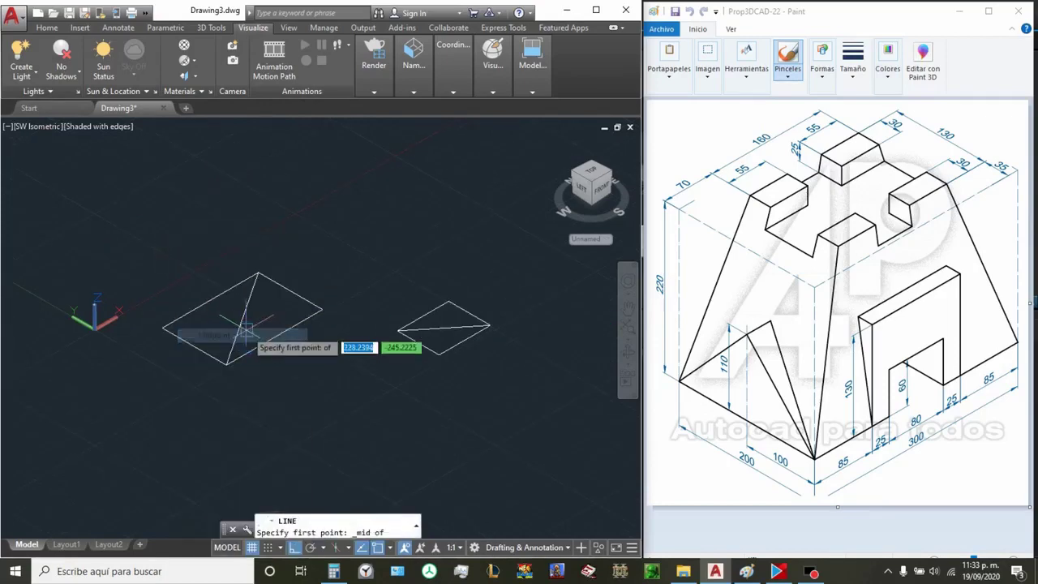
{"action": "left_click", "coordinate": [242, 321]}
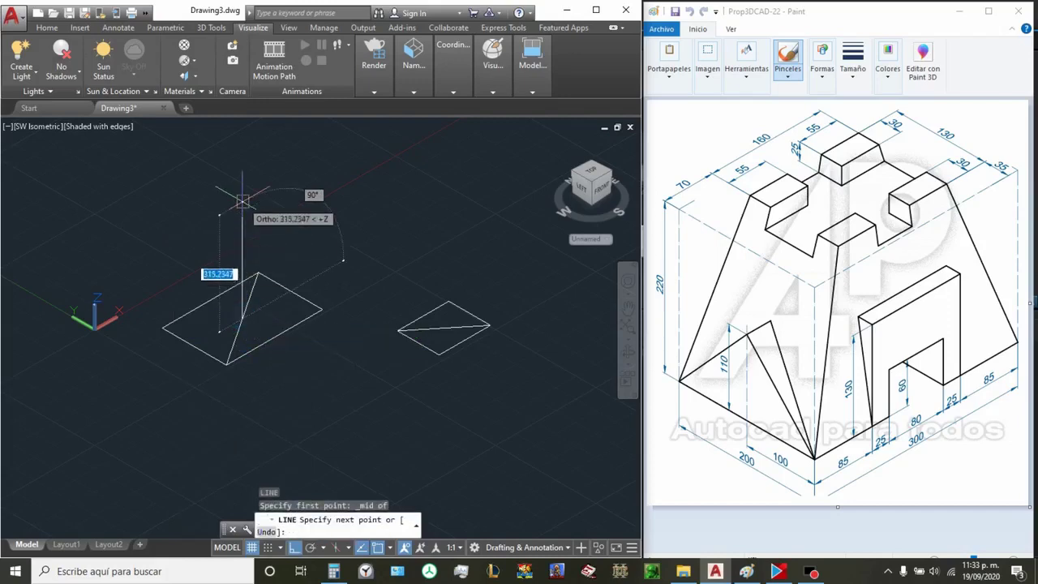
{"action": "type", "text": "220"}
{"action": "key", "text": "Return"}
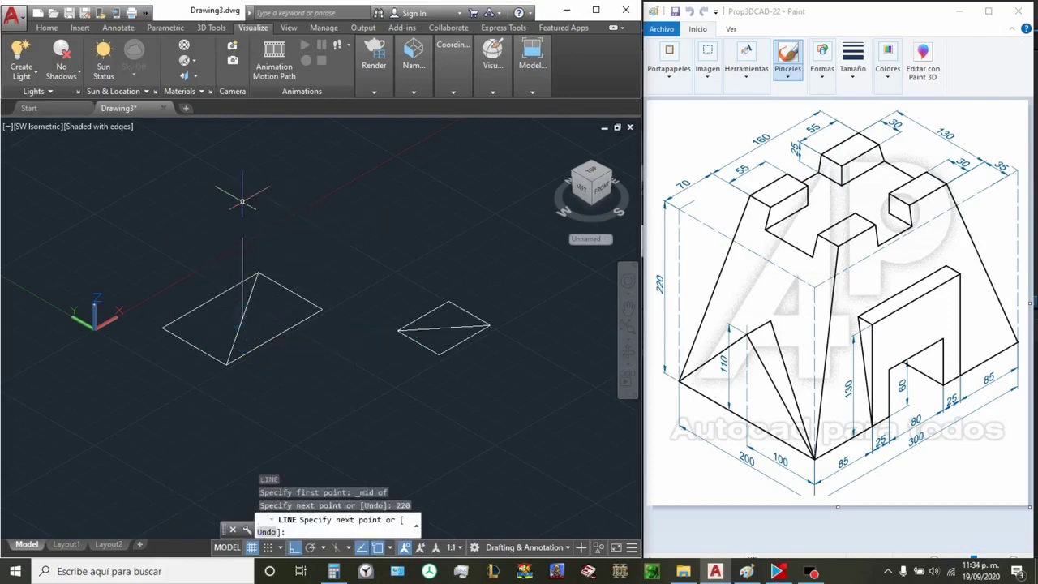
{"action": "key", "text": "Escape"}
Step: Move the smaller rhombus by its diagonal's midpoint onto the top of the vertical line
{"action": "left_click", "coordinate": [407, 285]}
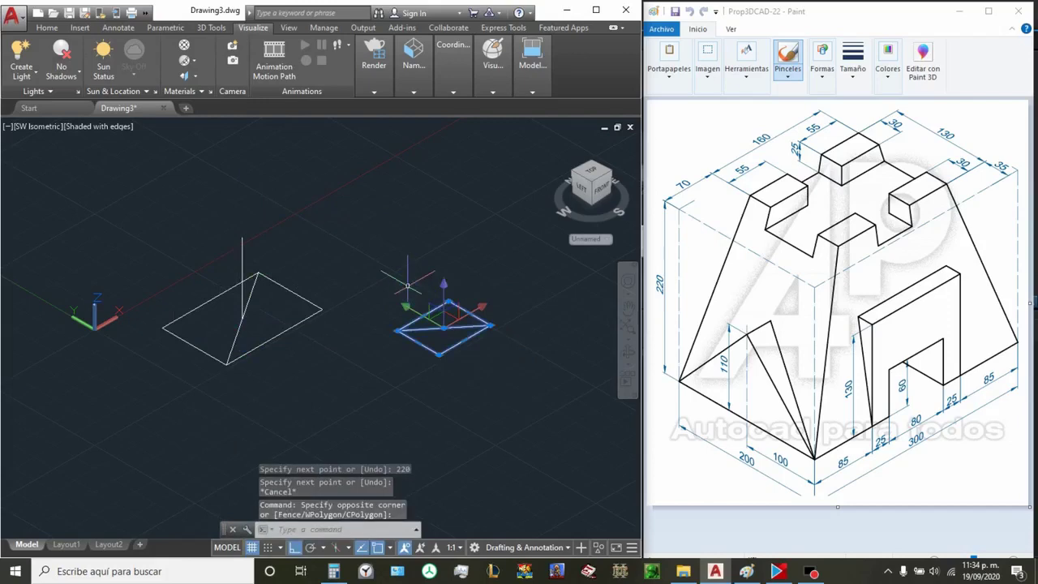
{"action": "type", "text": "m"}
{"action": "key", "text": "Return"}
{"action": "right_click", "coordinate": [342, 377], "text": "shift"}
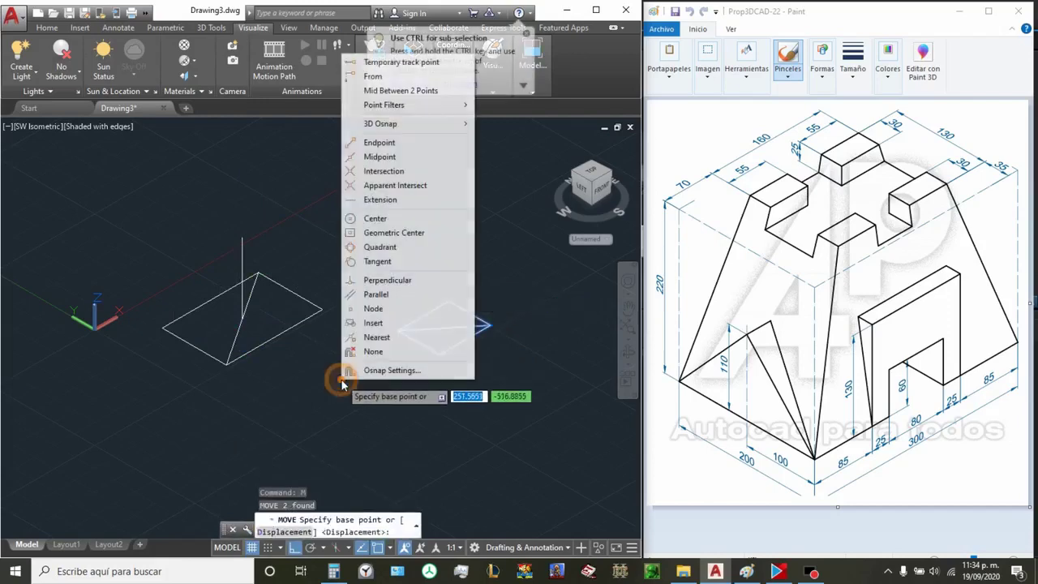
{"action": "left_click", "coordinate": [407, 158]}
{"action": "left_click", "coordinate": [421, 314]}
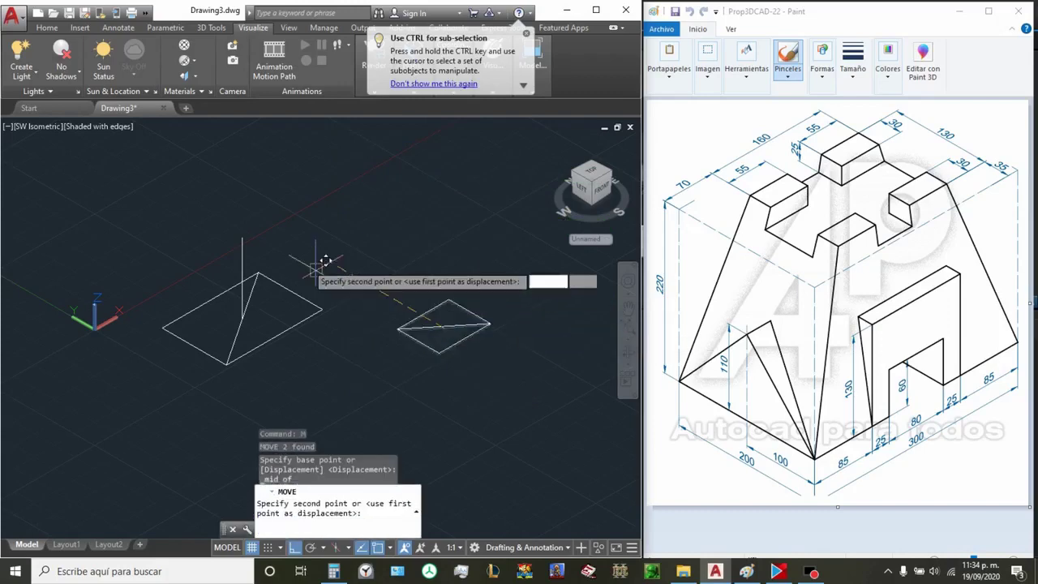
{"action": "left_click", "coordinate": [242, 239]}
Step: Erase the vertical line and both diagonal construction lines
{"action": "scroll", "coordinate": [250, 302], "scroll_direction": "up", "scroll_amount": 2}
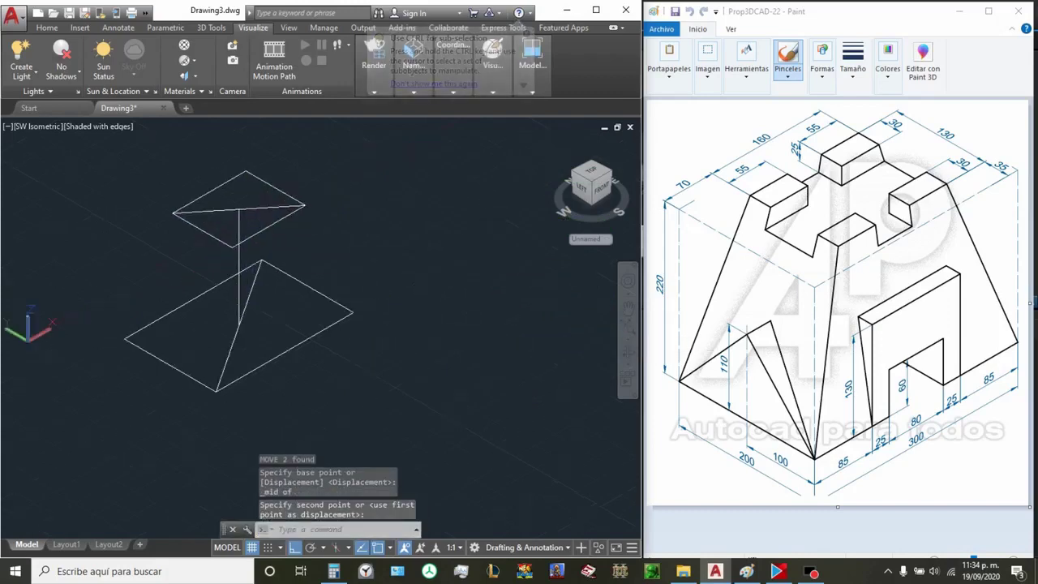
{"action": "scroll", "coordinate": [255, 324], "scroll_direction": "up", "scroll_amount": 2}
{"action": "left_click", "coordinate": [255, 324]}
{"action": "left_click", "coordinate": [216, 324]}
{"action": "scroll", "coordinate": [216, 324], "scroll_direction": "down", "scroll_amount": 3}
{"action": "scroll", "coordinate": [243, 341], "scroll_direction": "up", "scroll_amount": 3}
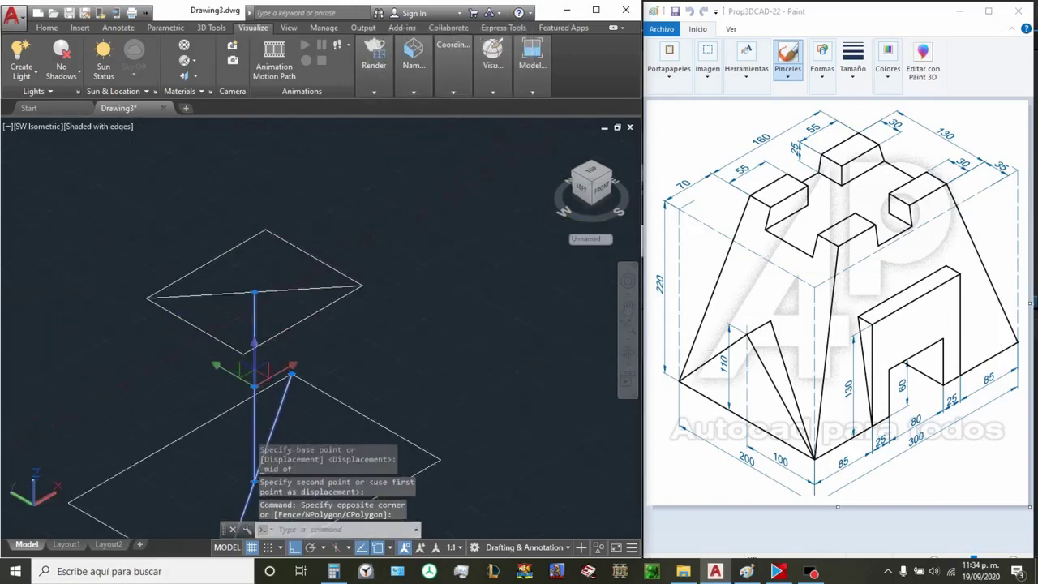
{"action": "left_click", "coordinate": [207, 315]}
{"action": "left_click", "coordinate": [207, 290]}
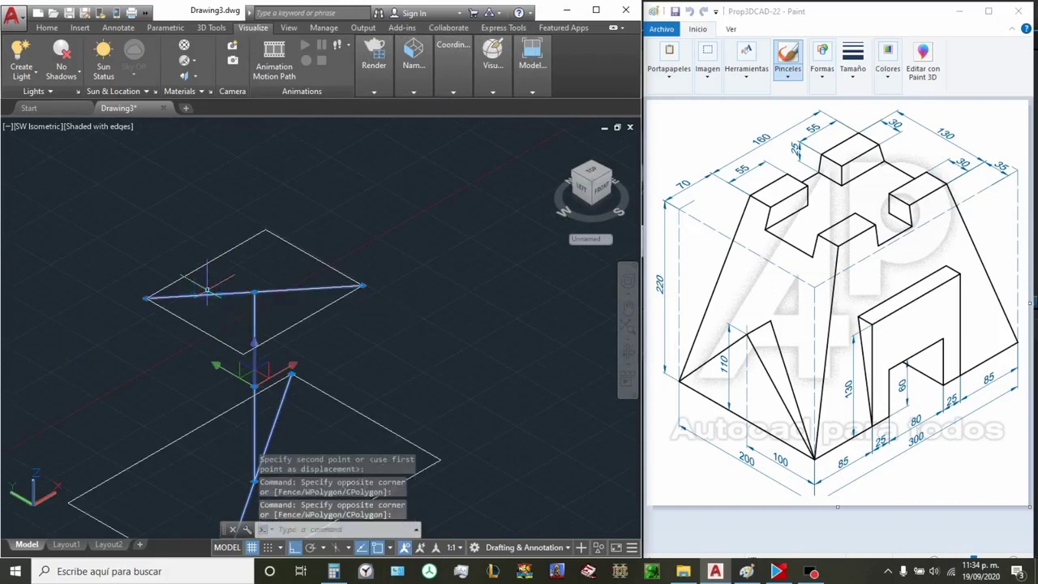
{"action": "key", "text": "Delete"}
{"action": "scroll", "coordinate": [206, 289], "scroll_direction": "down", "scroll_amount": 2}
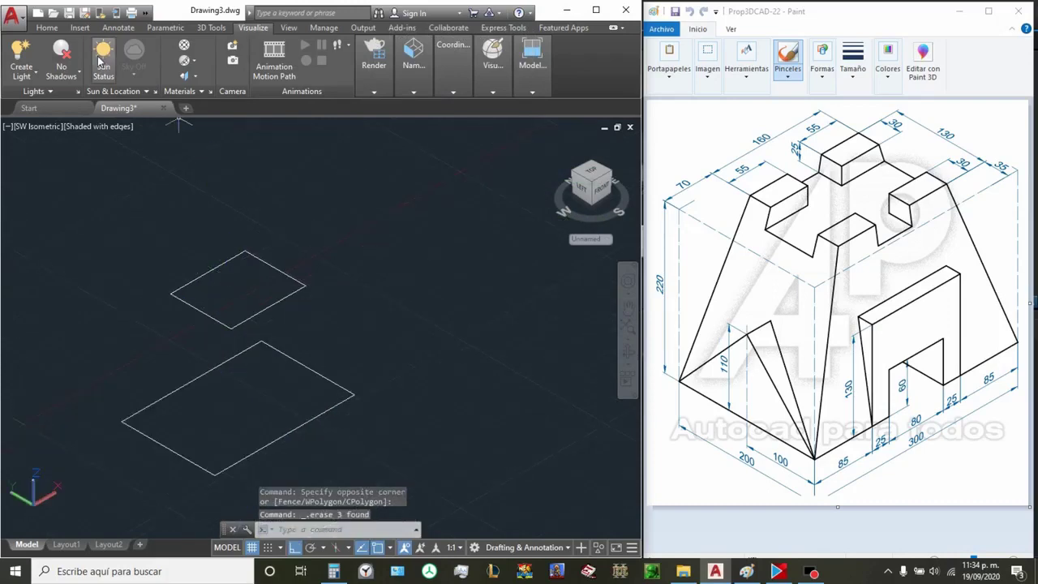
Step: Loft the upper and lower rhombuses, cross sections only, into a 220-unit-tall tapered solid
{"action": "left_click", "coordinate": [210, 27]}
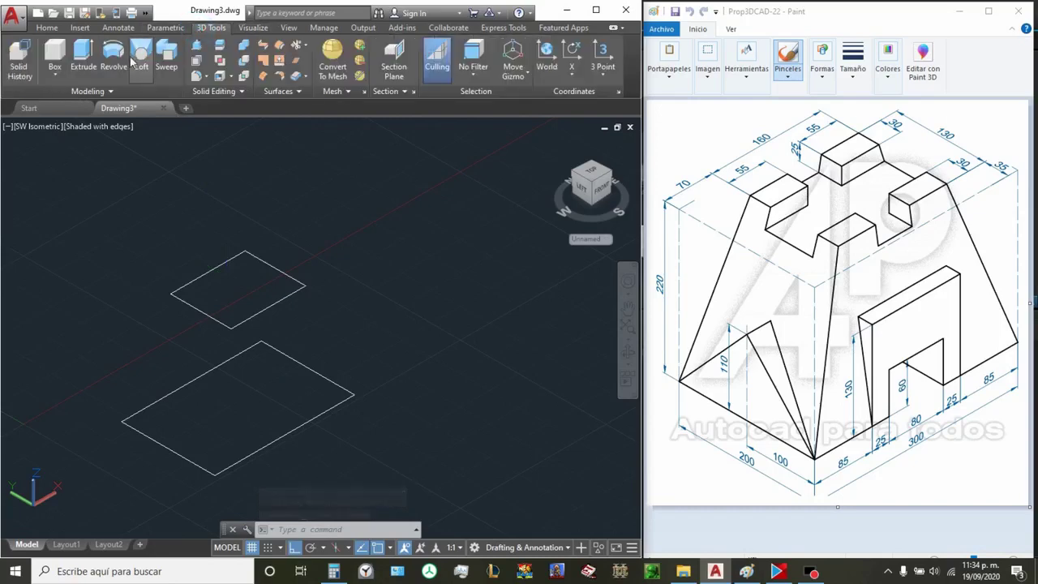
{"action": "left_click", "coordinate": [206, 272]}
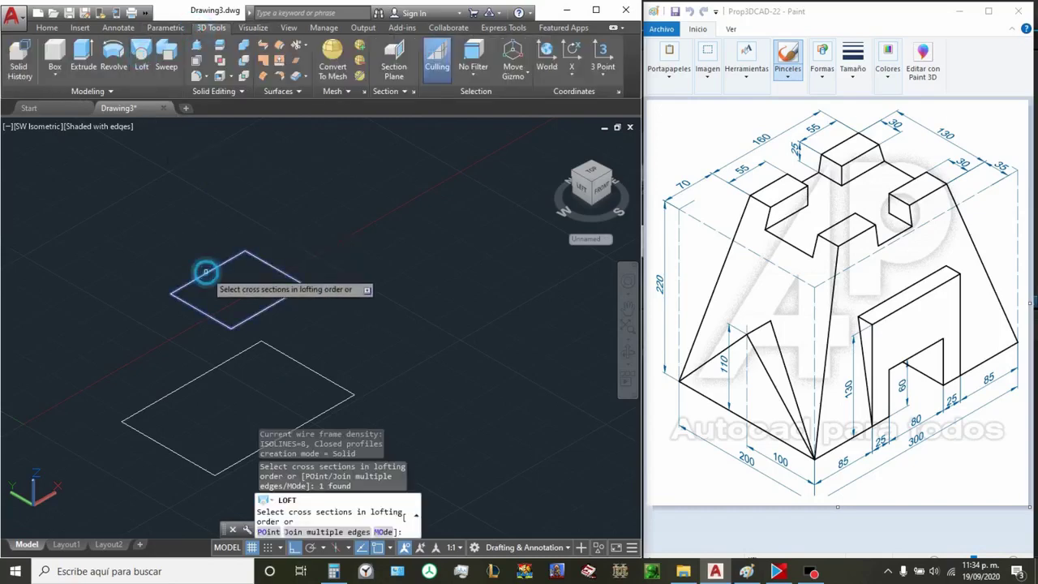
{"action": "left_click", "coordinate": [173, 391]}
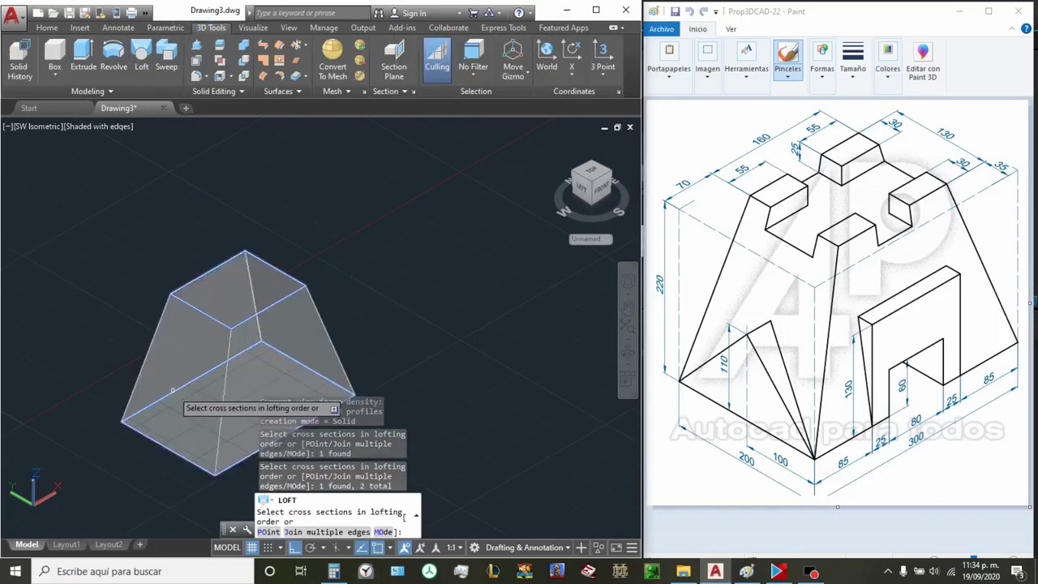
{"action": "key", "text": "Return"}
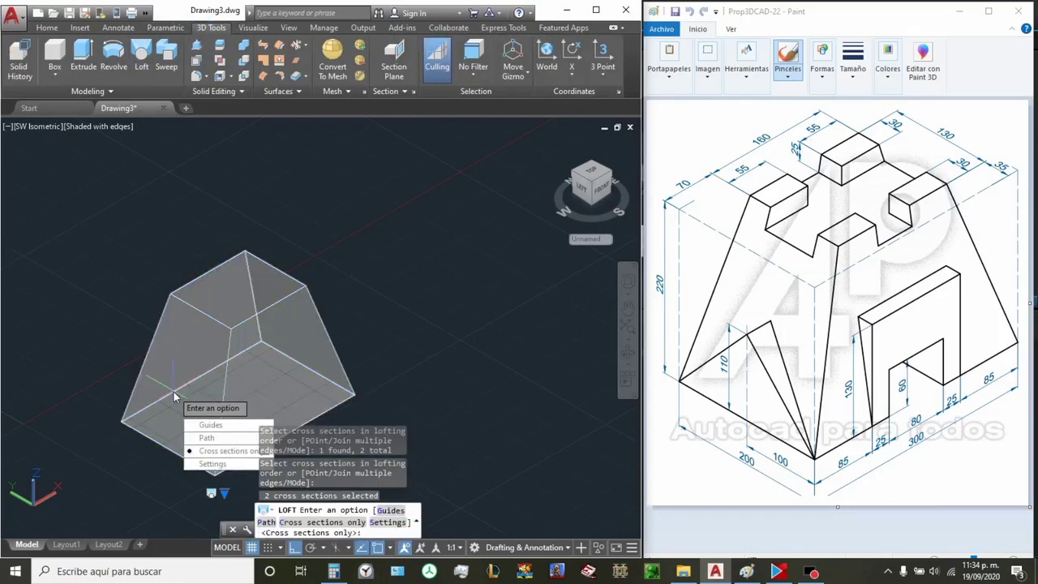
{"action": "key", "text": "Return"}
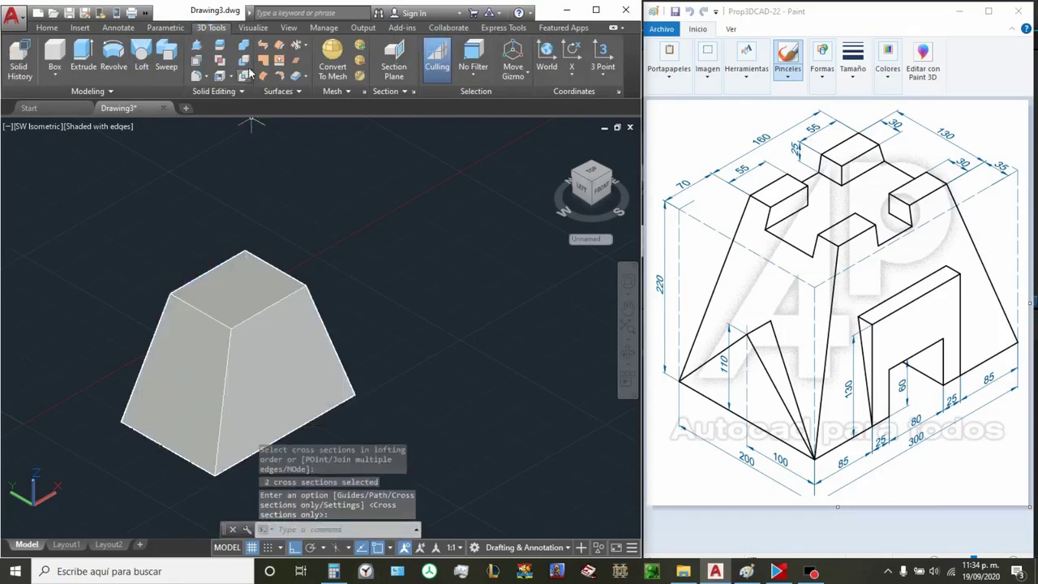
{"action": "left_click", "coordinate": [252, 31]}
{"action": "left_click", "coordinate": [492, 92]}
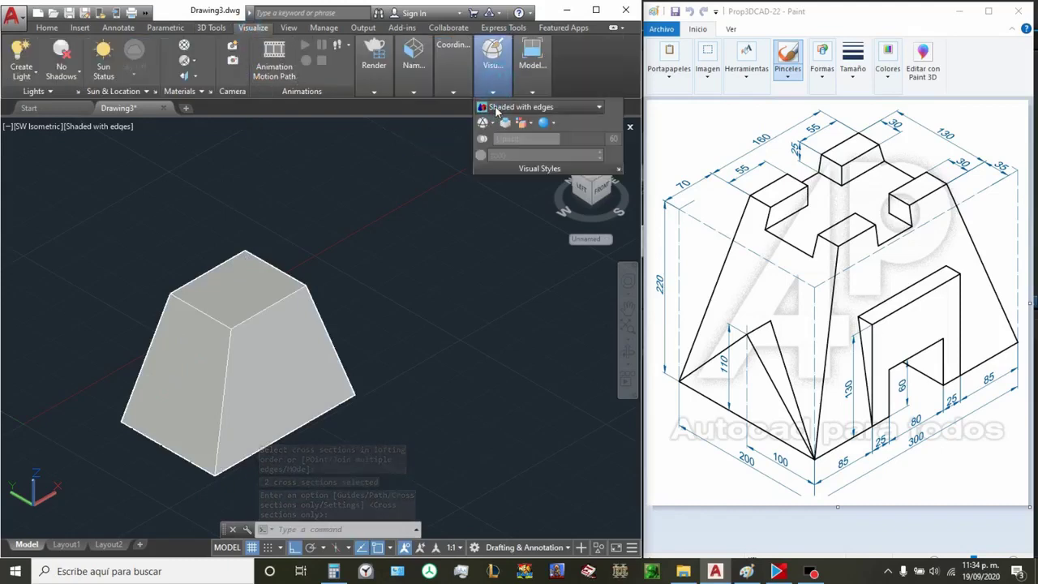
Step: Switch the visual style to 2D Wireframe
{"action": "left_click", "coordinate": [519, 107]}
{"action": "left_click", "coordinate": [498, 132]}
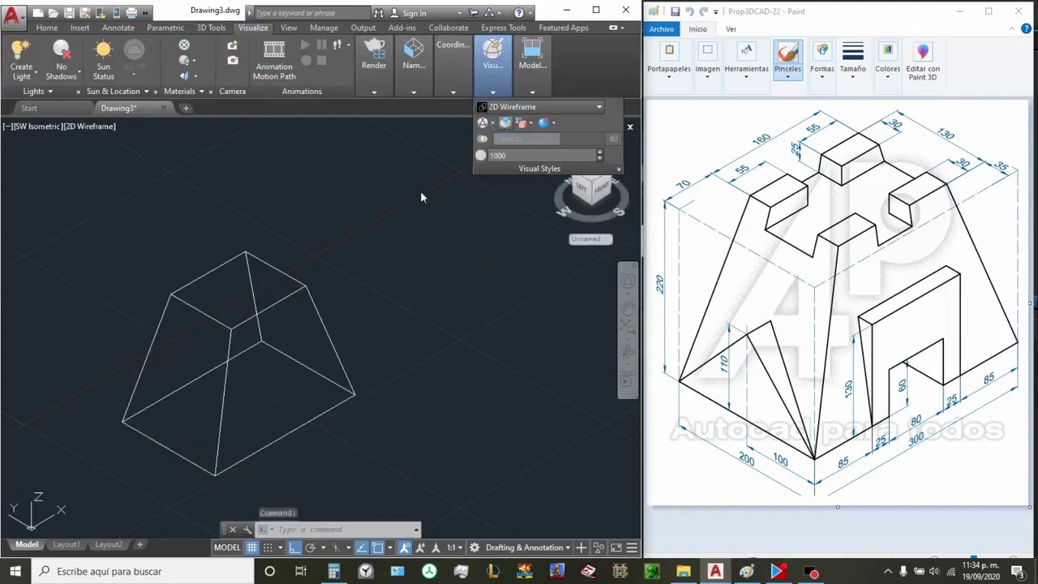
{"action": "scroll", "coordinate": [412, 250], "scroll_direction": "down", "scroll_amount": 2}
{"action": "scroll", "coordinate": [236, 388], "scroll_direction": "up", "scroll_amount": 2}
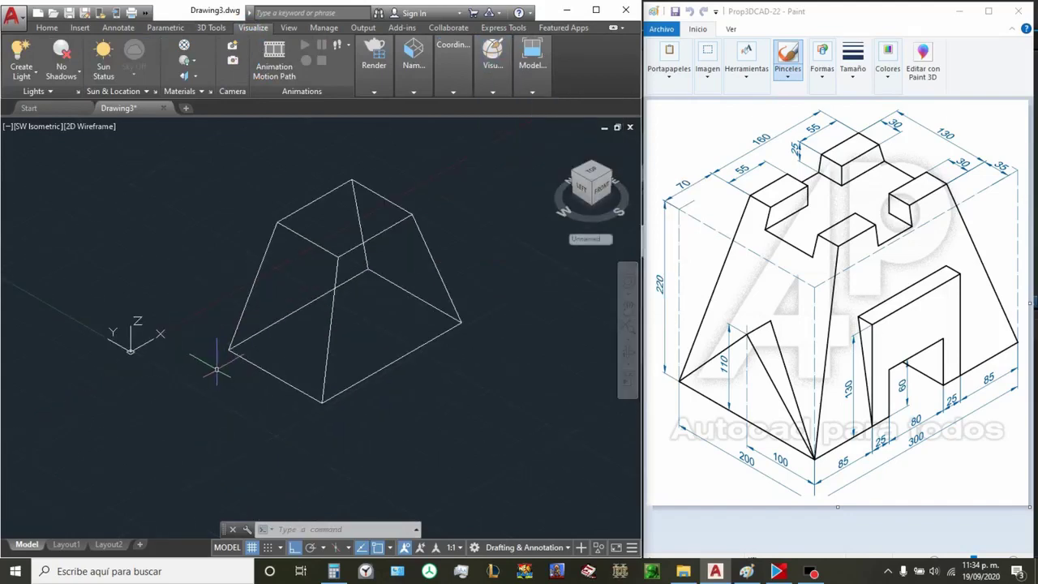
Step: Draw a line along the front-left face's 200-unit bottom edge between its vertices
{"action": "key", "text": "Return"}
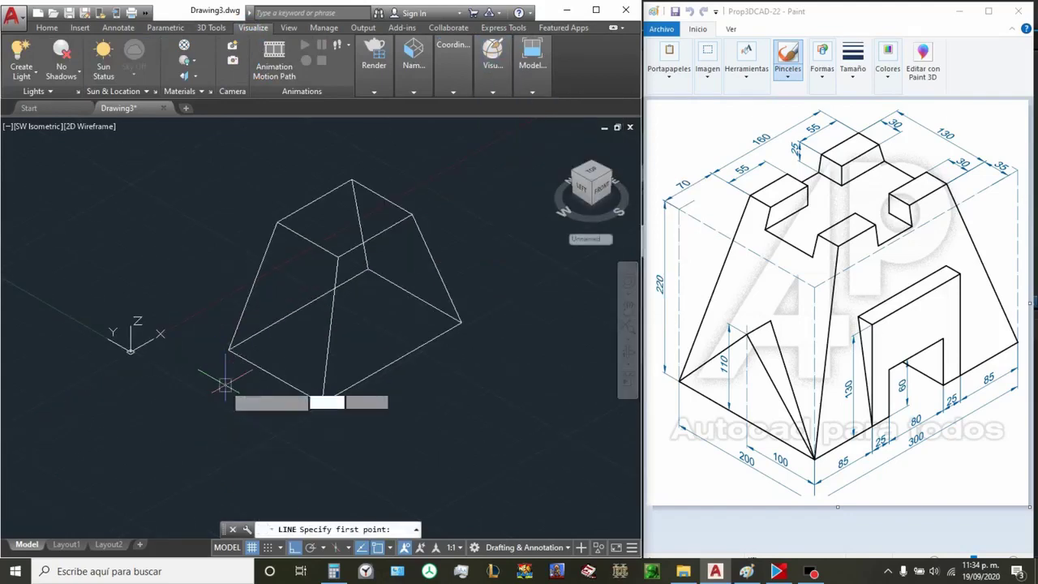
{"action": "scroll", "coordinate": [224, 377], "scroll_direction": "up", "scroll_amount": 2}
{"action": "scroll", "coordinate": [227, 324], "scroll_direction": "up", "scroll_amount": 2}
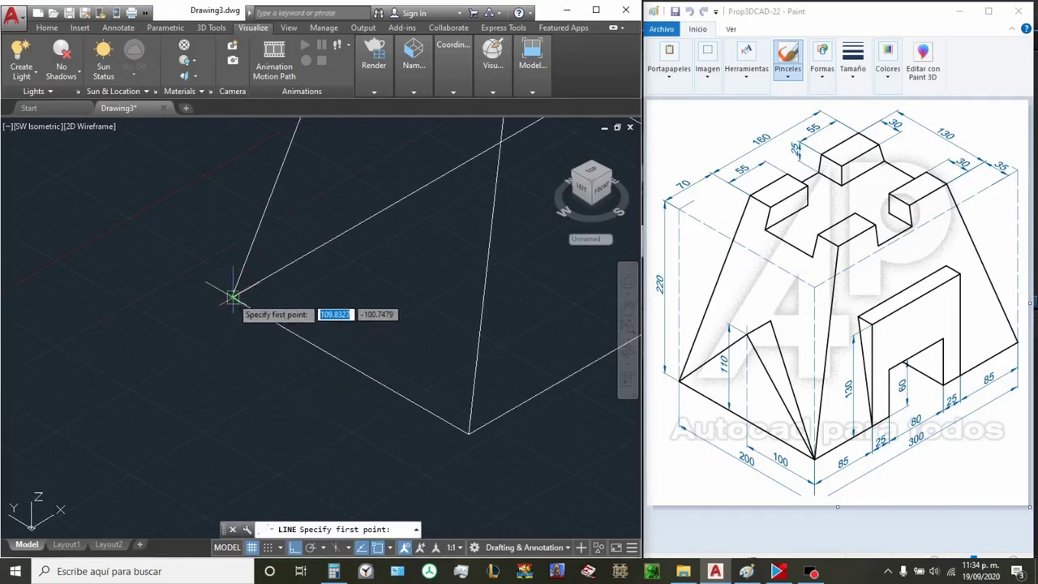
{"action": "left_click", "coordinate": [232, 296]}
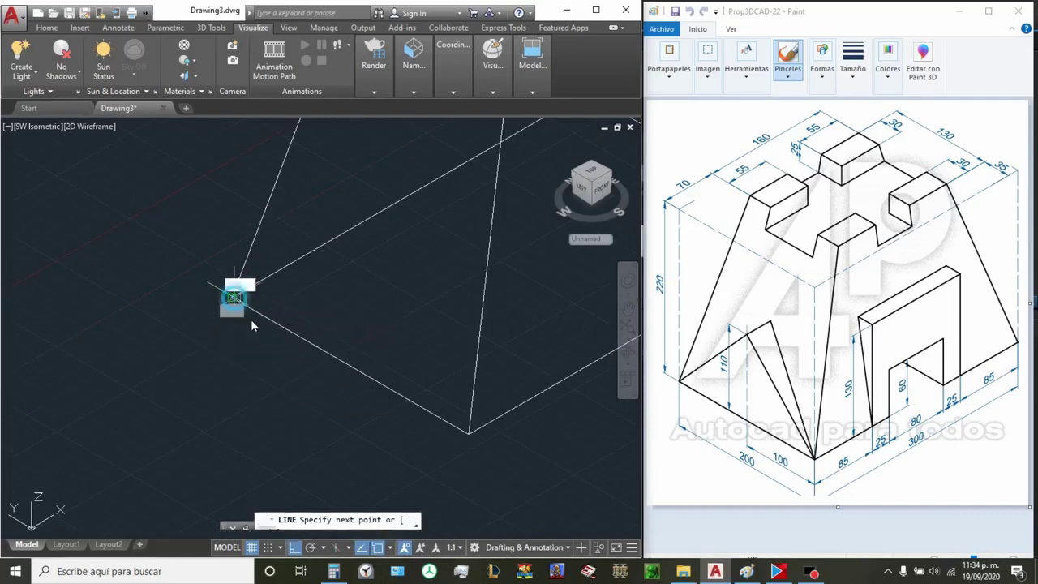
{"action": "left_click", "coordinate": [469, 432]}
{"action": "key", "text": "Return"}
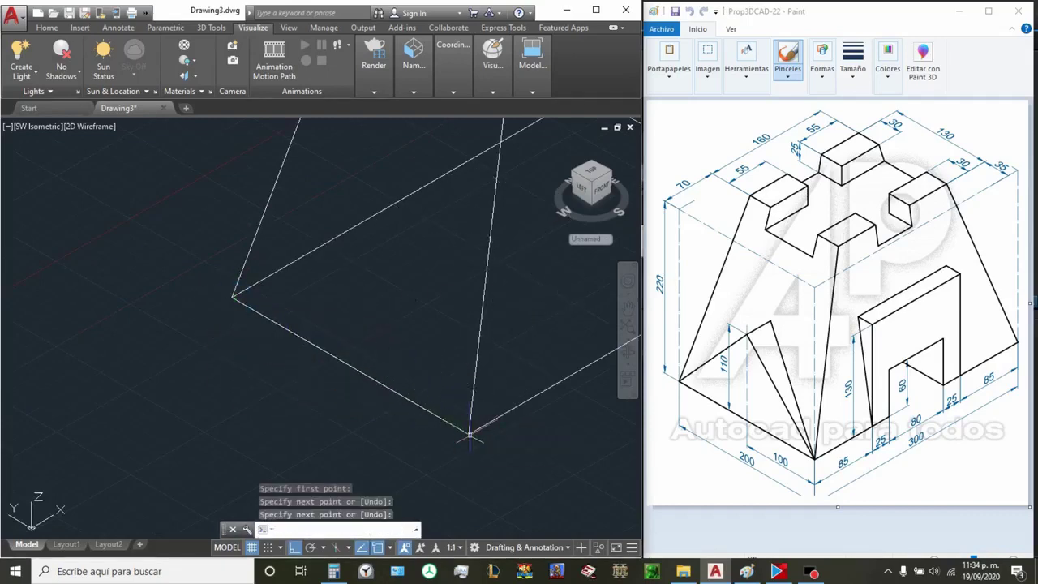
{"action": "type", "text": "l"}
Step: Draw a 110-unit vertical line from the bottom edge midpoint, then connect its top to the left vertex
{"action": "key", "text": "Return"}
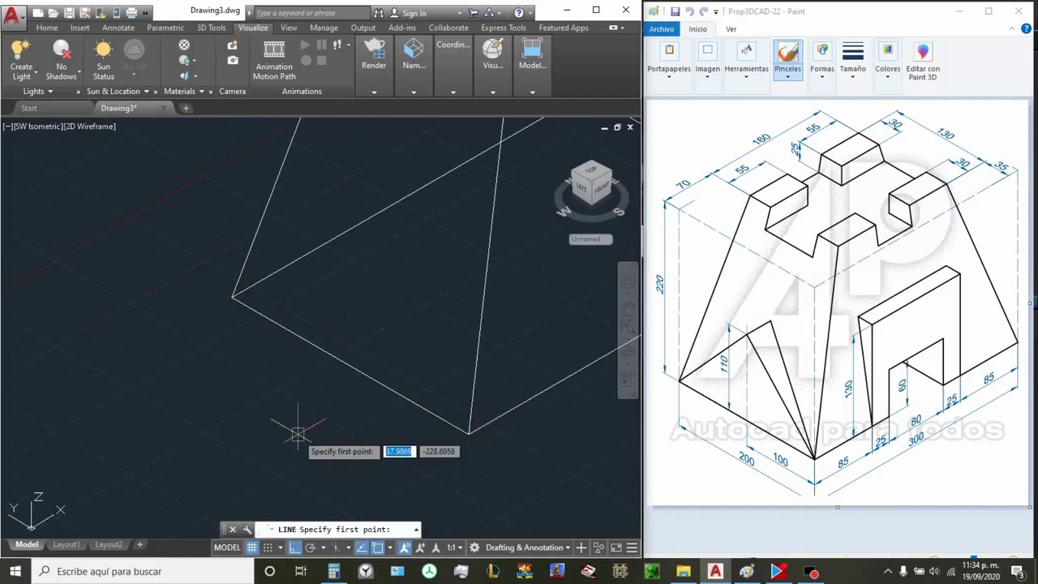
{"action": "right_click", "coordinate": [297, 434], "text": "shift"}
{"action": "left_click", "coordinate": [324, 212]}
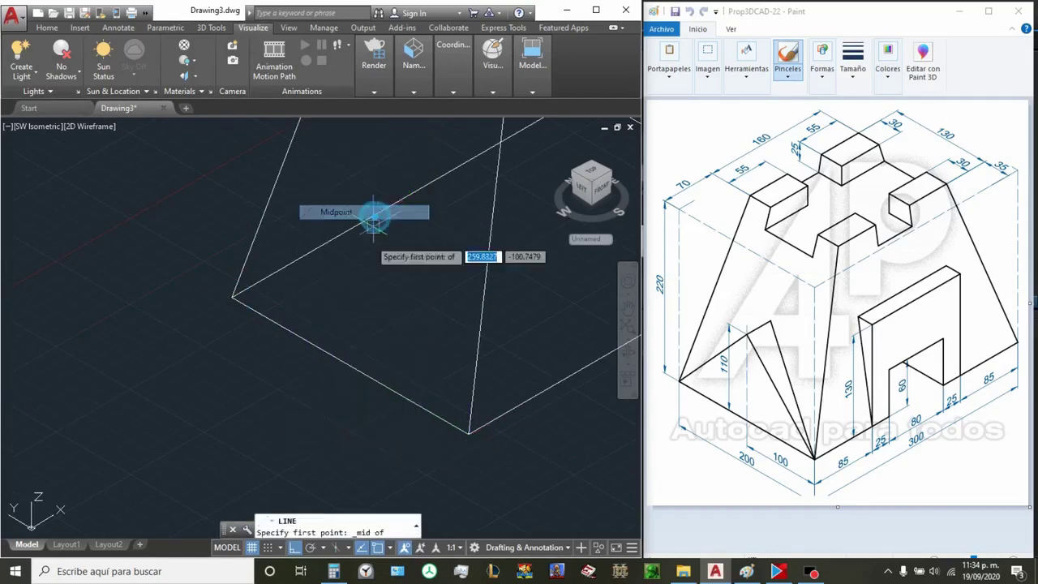
{"action": "left_click", "coordinate": [351, 364]}
{"action": "type", "text": "110"}
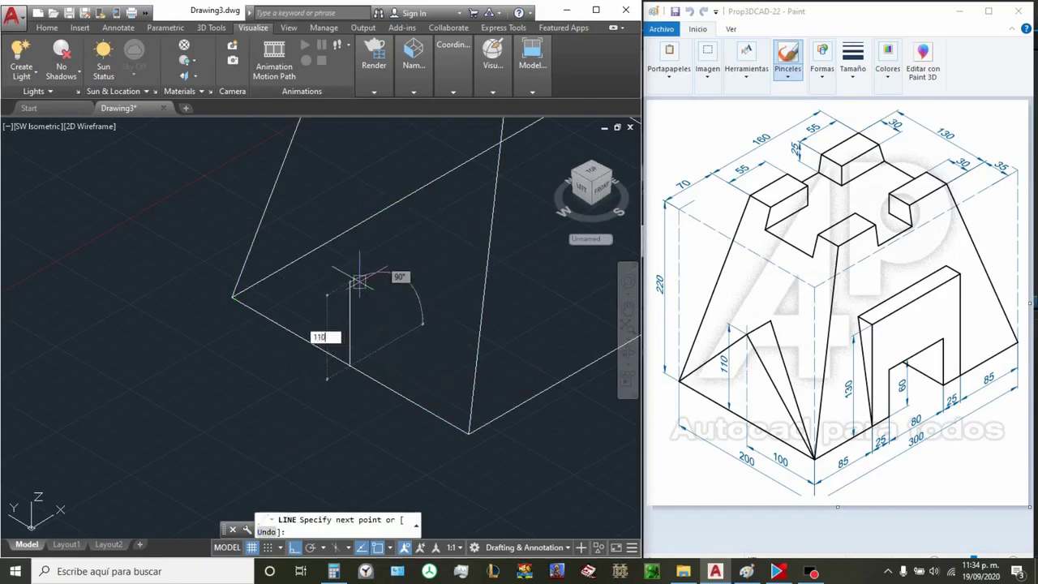
{"action": "key", "text": "Return"}
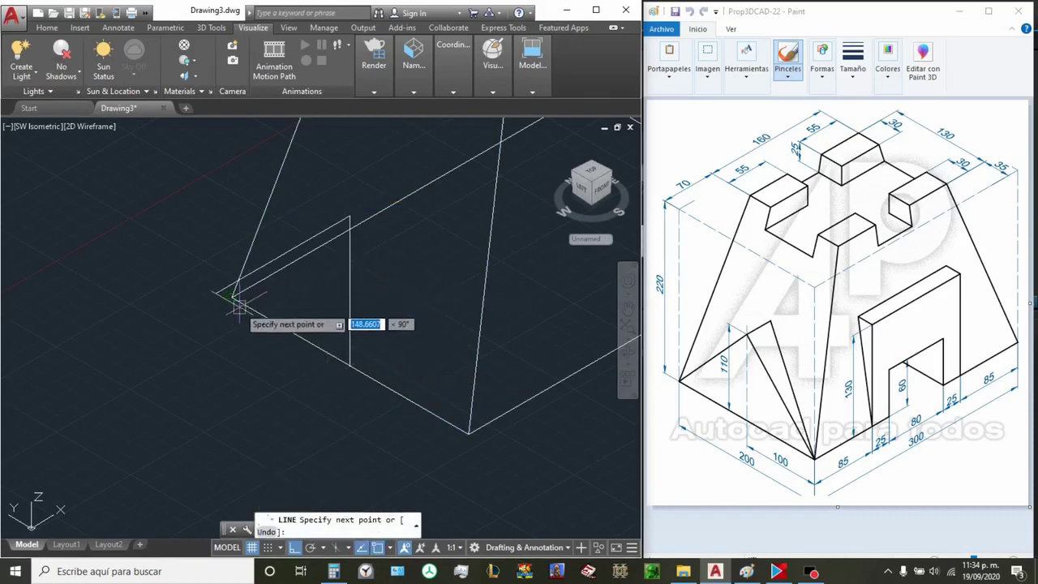
{"action": "left_click", "coordinate": [233, 297]}
{"action": "key", "text": "Return"}
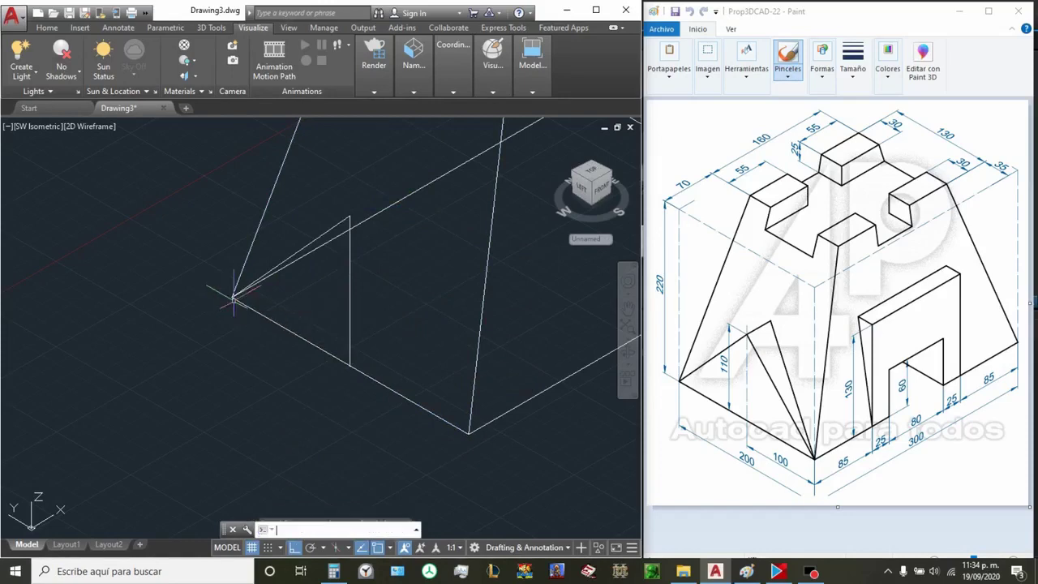
Step: Connect the triangle's apex to the bottom front vertex and erase the vertical helper line
{"action": "left_click", "coordinate": [349, 216]}
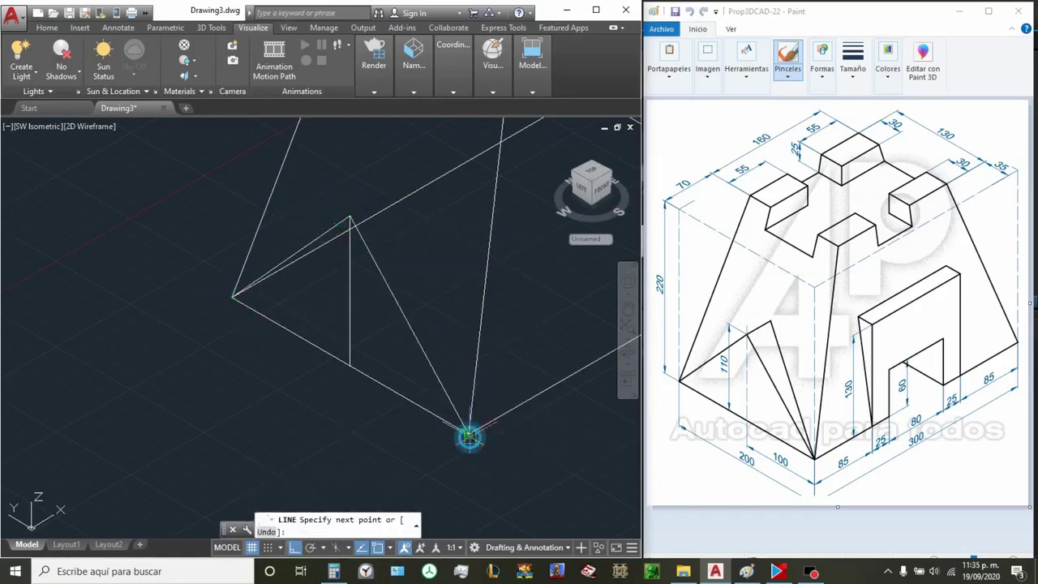
{"action": "left_click", "coordinate": [469, 432]}
{"action": "key", "text": "Return"}
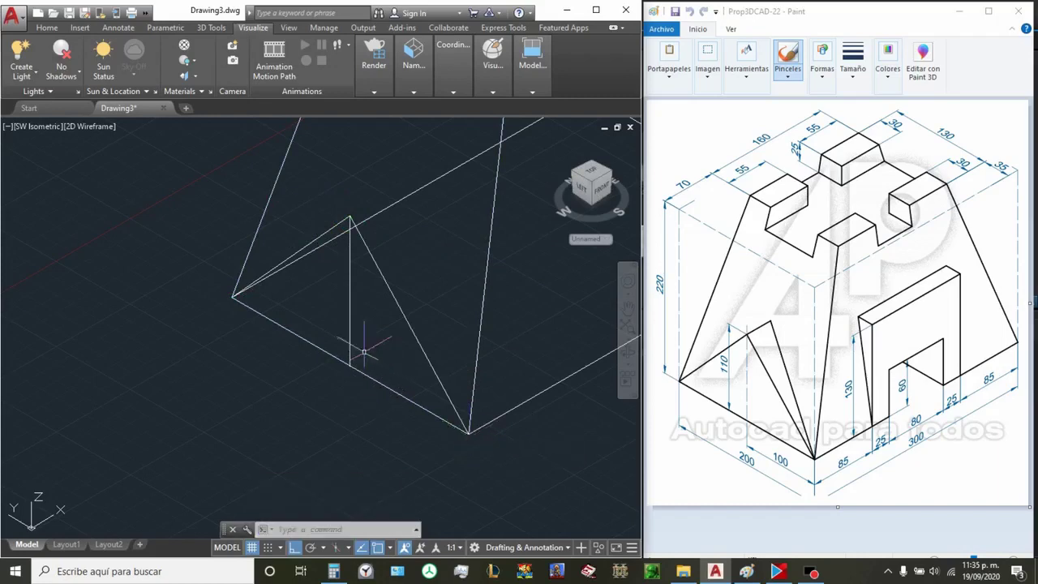
{"action": "left_click", "coordinate": [351, 334]}
{"action": "left_click", "coordinate": [328, 317]}
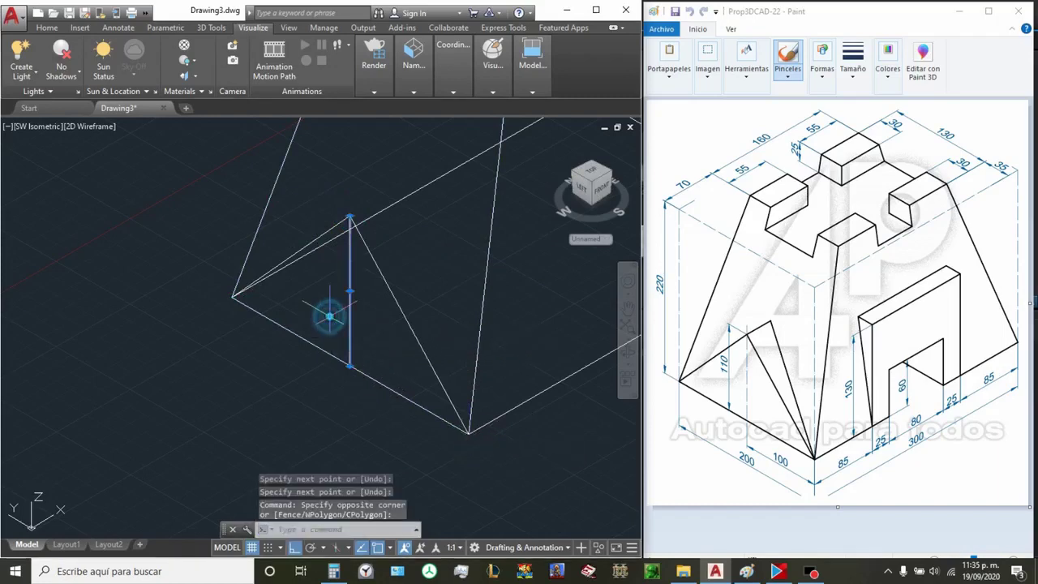
{"action": "key", "text": "Delete"}
{"action": "type", "text": "j"}
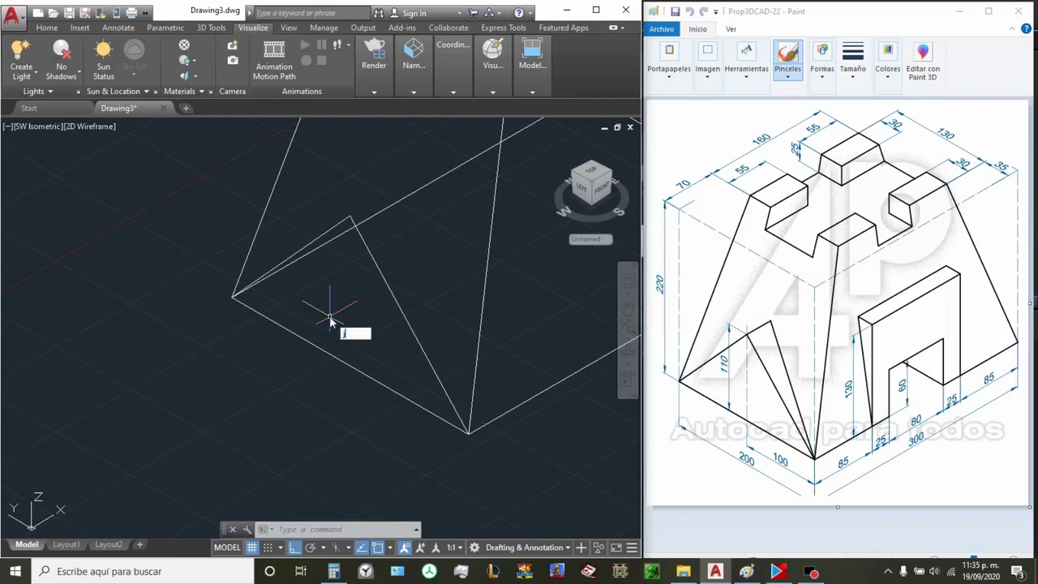
{"action": "key", "text": "Return"}
Step: Join the triangle's three lines into one outline and extrude it into a triangular prism
{"action": "left_click", "coordinate": [199, 185]}
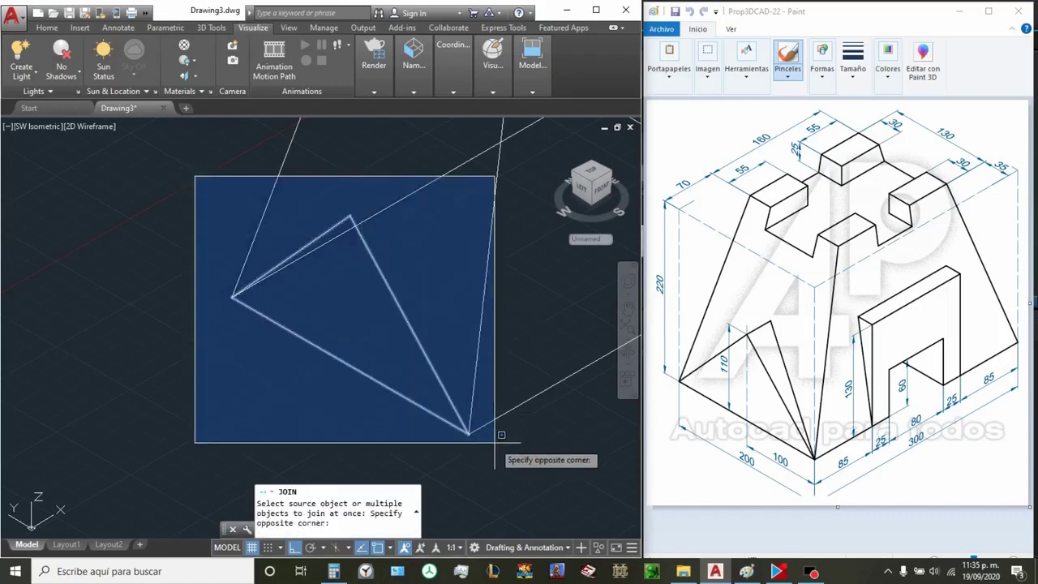
{"action": "left_click", "coordinate": [501, 462]}
{"action": "key", "text": "Return"}
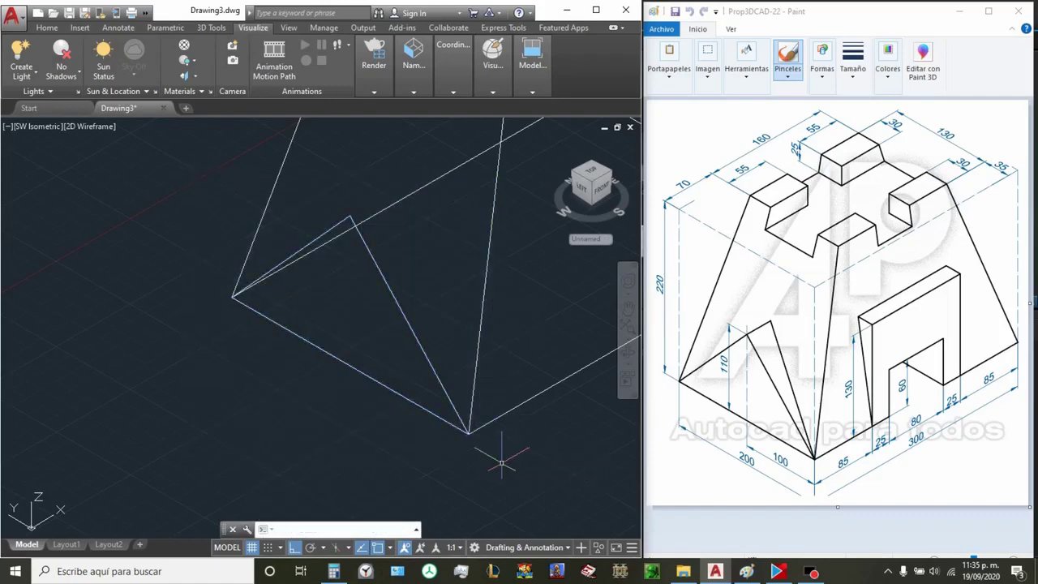
{"action": "left_click", "coordinate": [421, 343]}
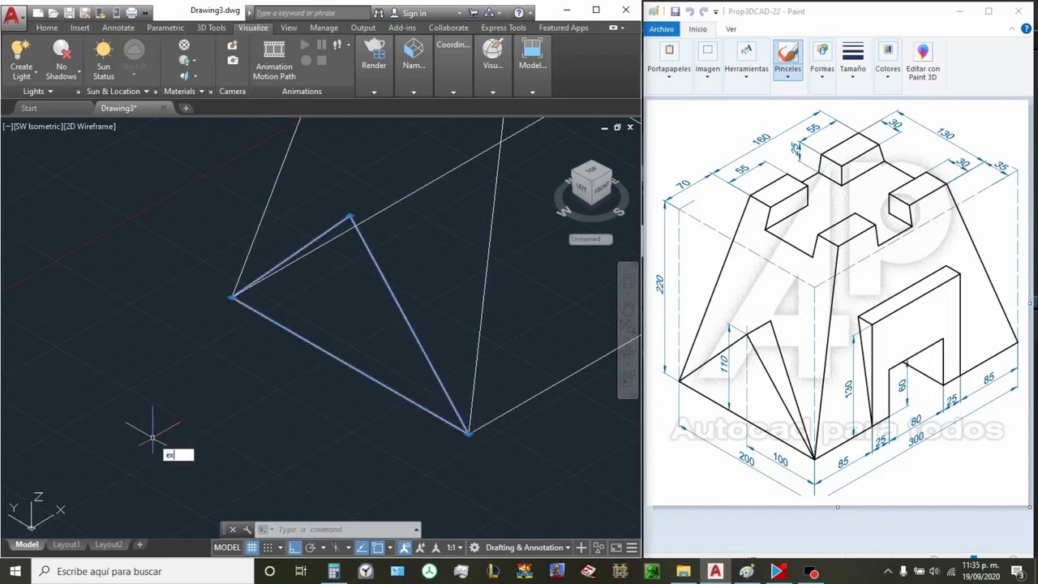
{"action": "key", "text": "Return"}
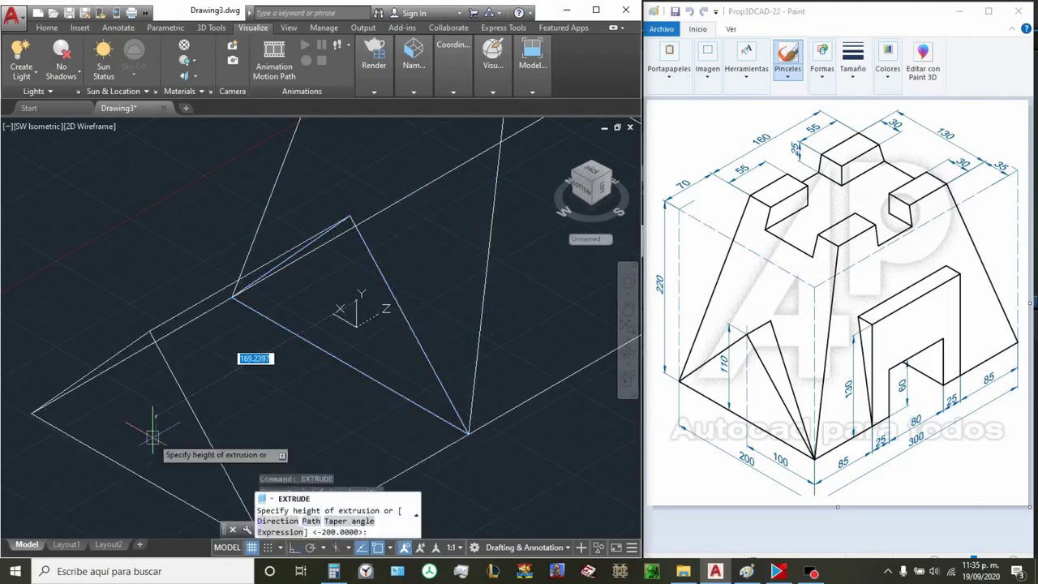
{"action": "mouse_move", "coordinate": [335, 370]}
{"action": "middle_mouse_down", "text": "shift"}
{"action": "mouse_move", "coordinate": [350, 374]}
{"action": "mouse_move", "coordinate": [398, 343]}
{"action": "middle_mouse_up", "text": "shift"}
{"action": "left_click", "coordinate": [391, 342]}
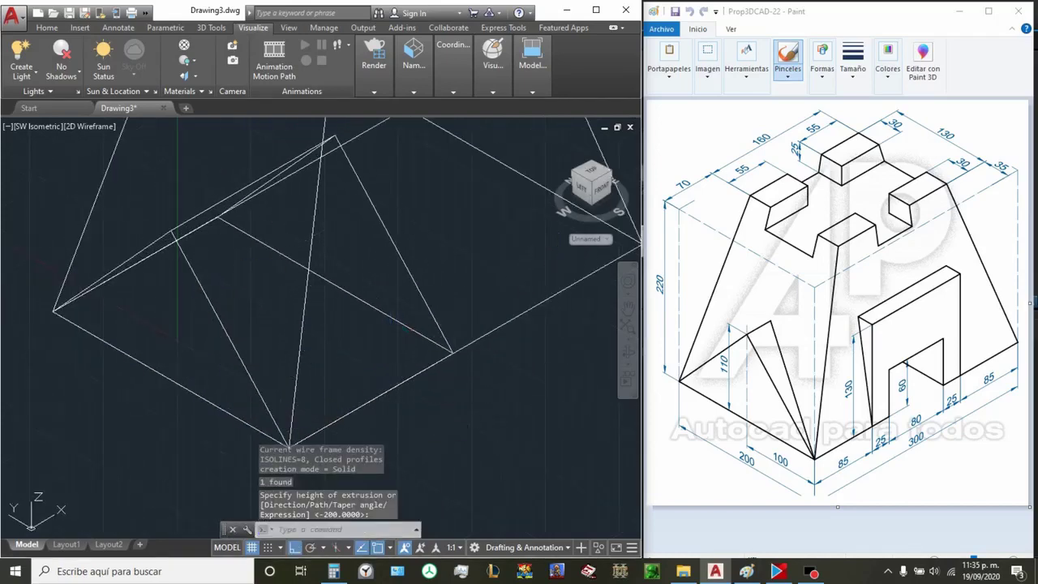
{"action": "left_click", "coordinate": [413, 84]}
Step: In Front view, mirror the triangular prism about a vertical line through the top edge midpoint, keeping the original
{"action": "left_click", "coordinate": [422, 107]}
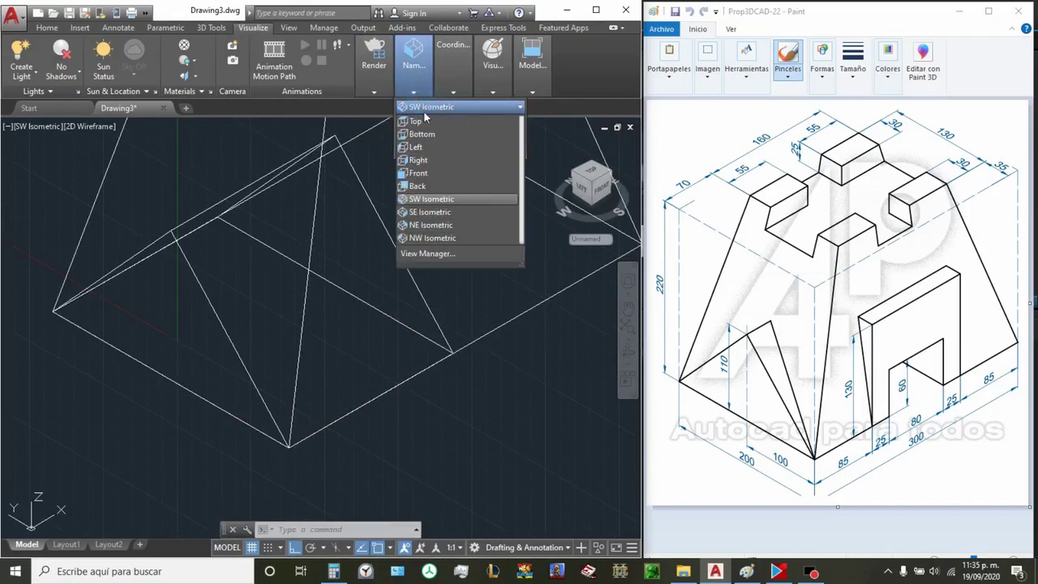
{"action": "left_click", "coordinate": [422, 172]}
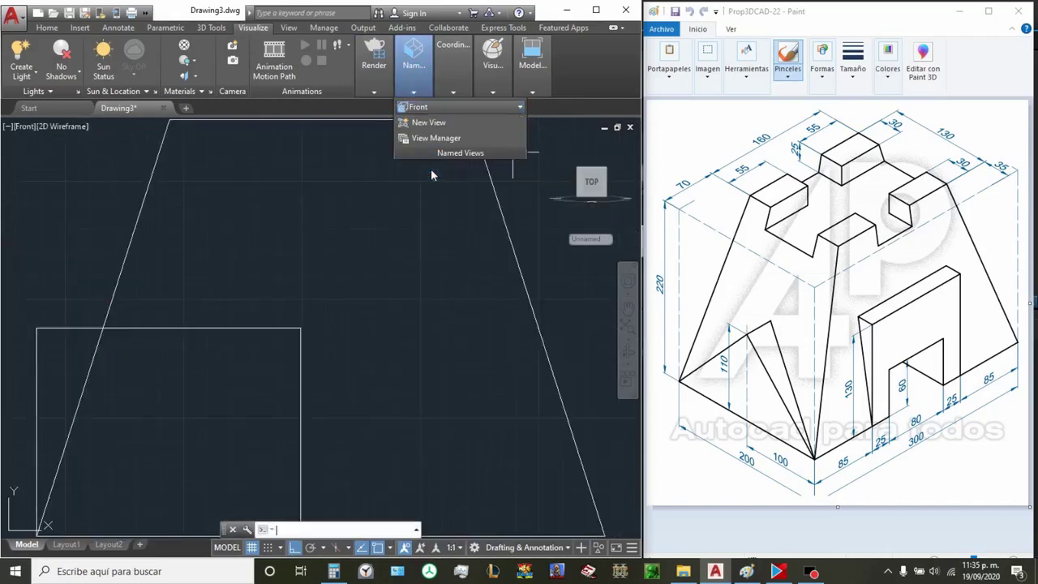
{"action": "left_click", "coordinate": [378, 347]}
{"action": "left_click", "coordinate": [324, 288]}
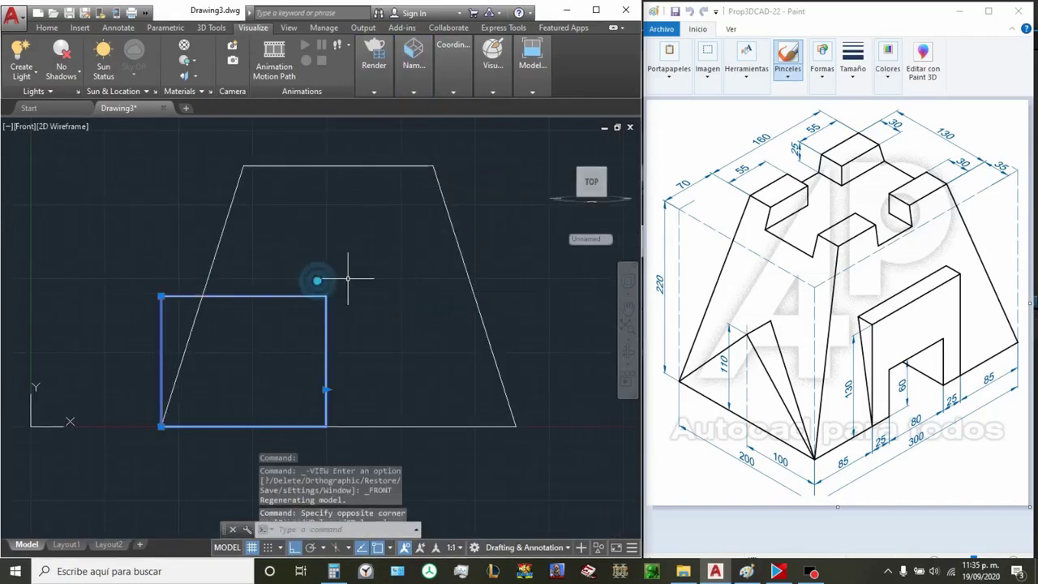
{"action": "type", "text": "mi"}
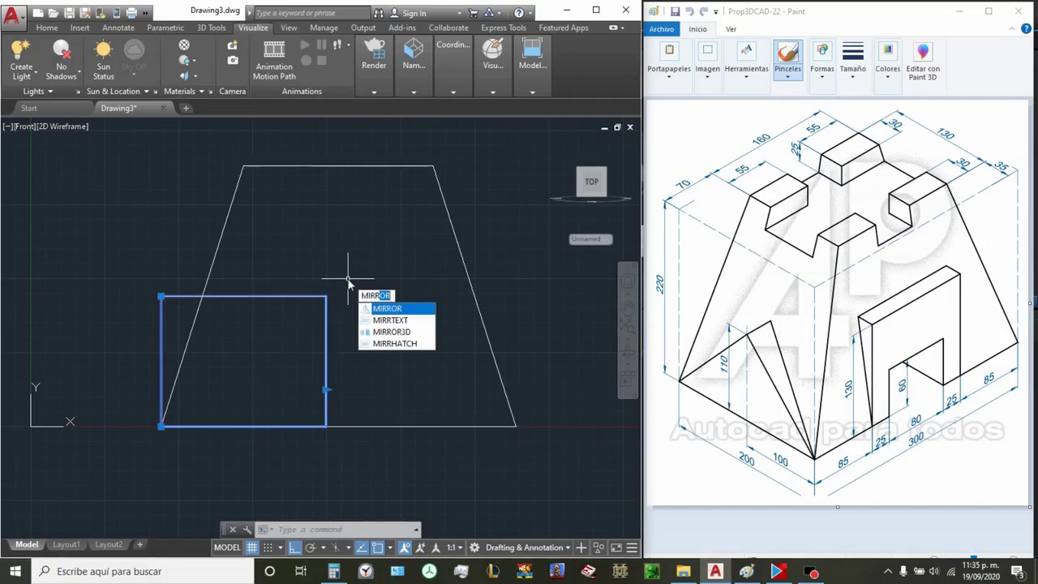
{"action": "key", "text": "Return"}
{"action": "right_click", "coordinate": [347, 279], "text": "shift"}
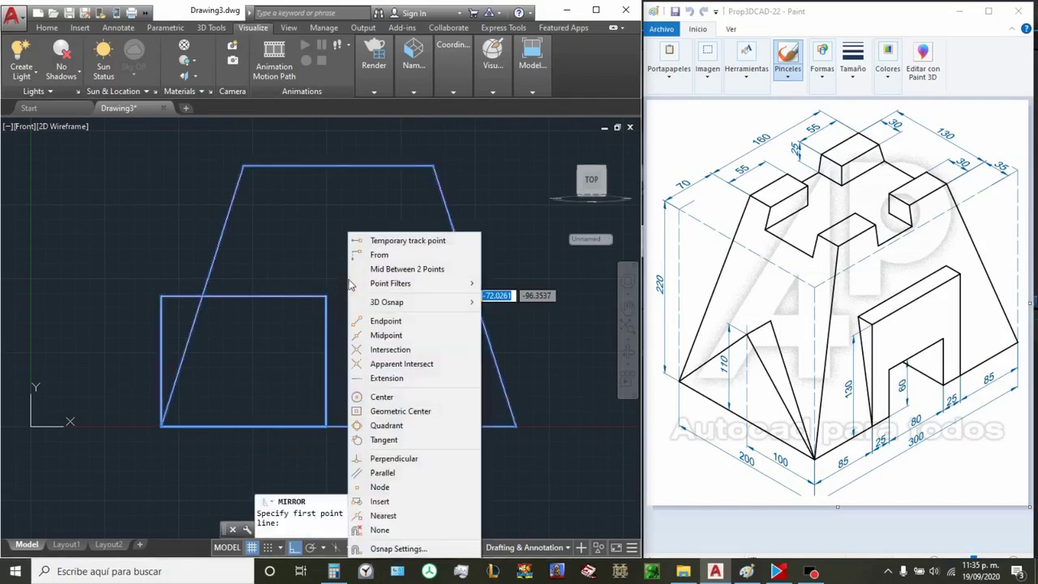
{"action": "left_click", "coordinate": [380, 333]}
{"action": "left_click", "coordinate": [340, 162]}
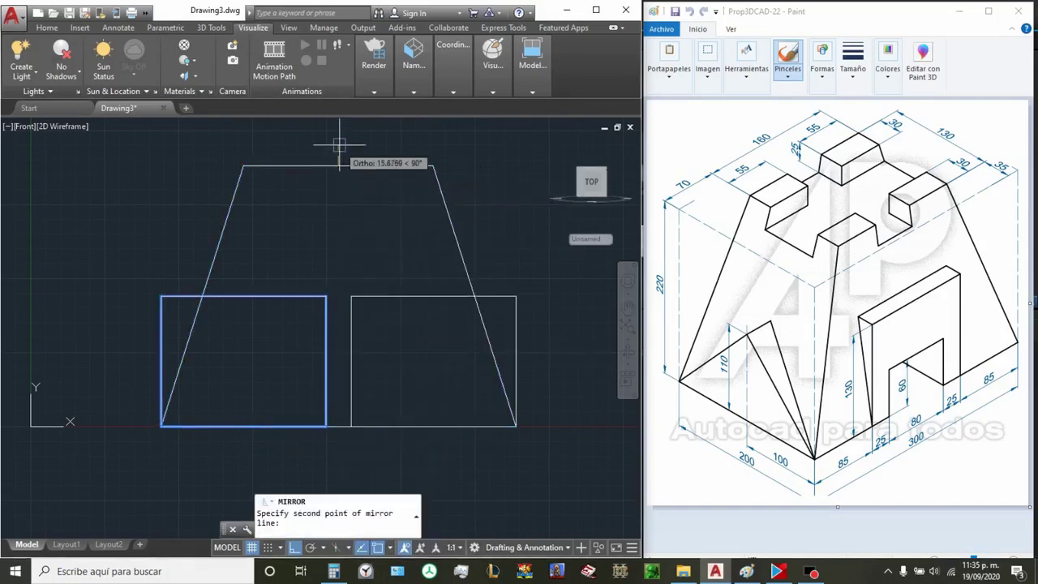
{"action": "left_click", "coordinate": [340, 144]}
{"action": "key", "text": "Return"}
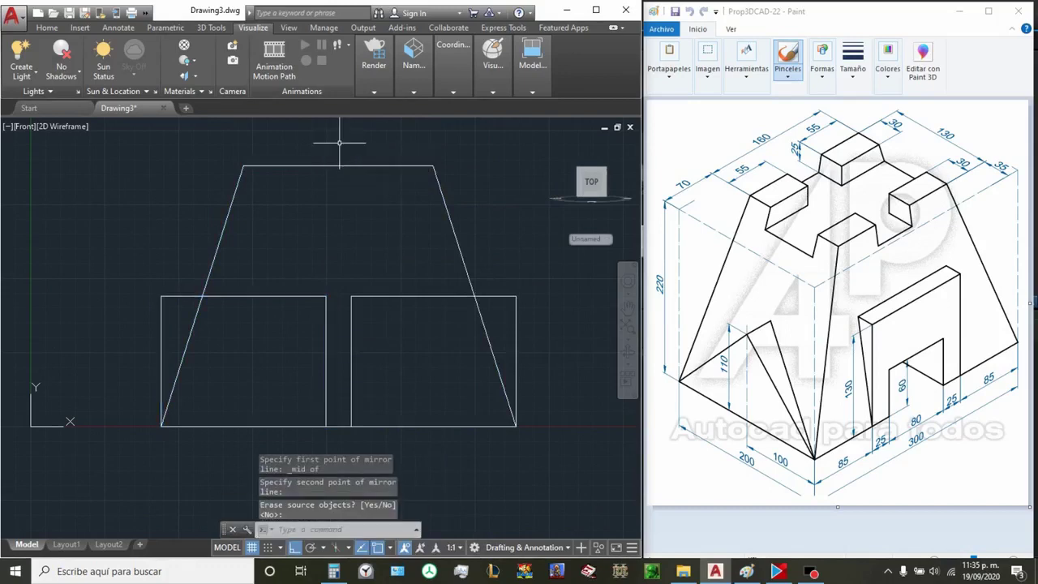
{"action": "type", "text": "UNI"}
Step: Union the tapered block and both triangular prisms into one solid
{"action": "key", "text": "Return"}
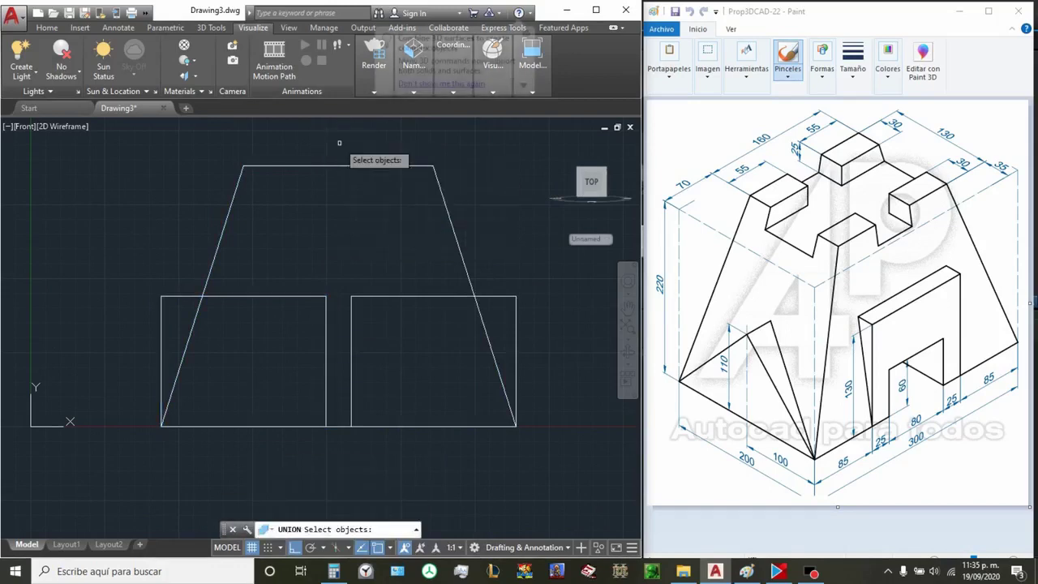
{"action": "left_click", "coordinate": [372, 336]}
{"action": "left_click", "coordinate": [295, 154]}
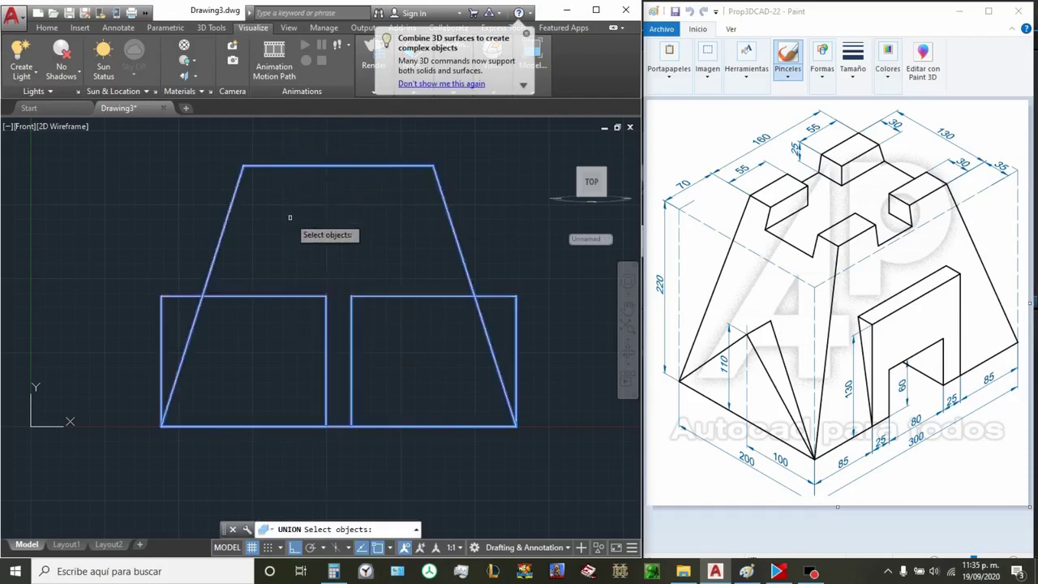
{"action": "key", "text": "Return"}
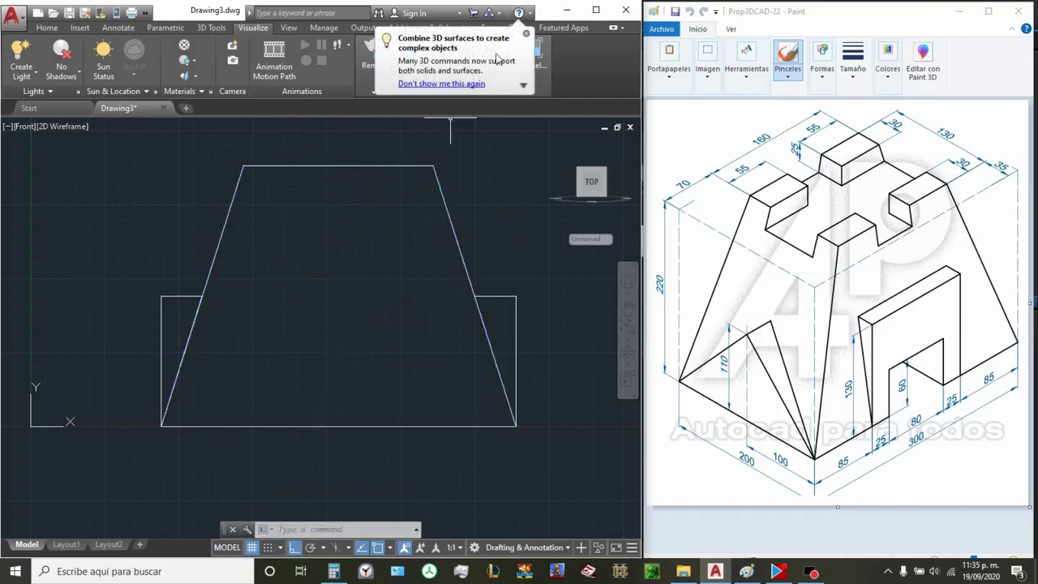
{"action": "left_click", "coordinate": [525, 36]}
Step: Set the view to Top, then to SW Isometric to see the combined solid in 3D
{"action": "left_click", "coordinate": [416, 91]}
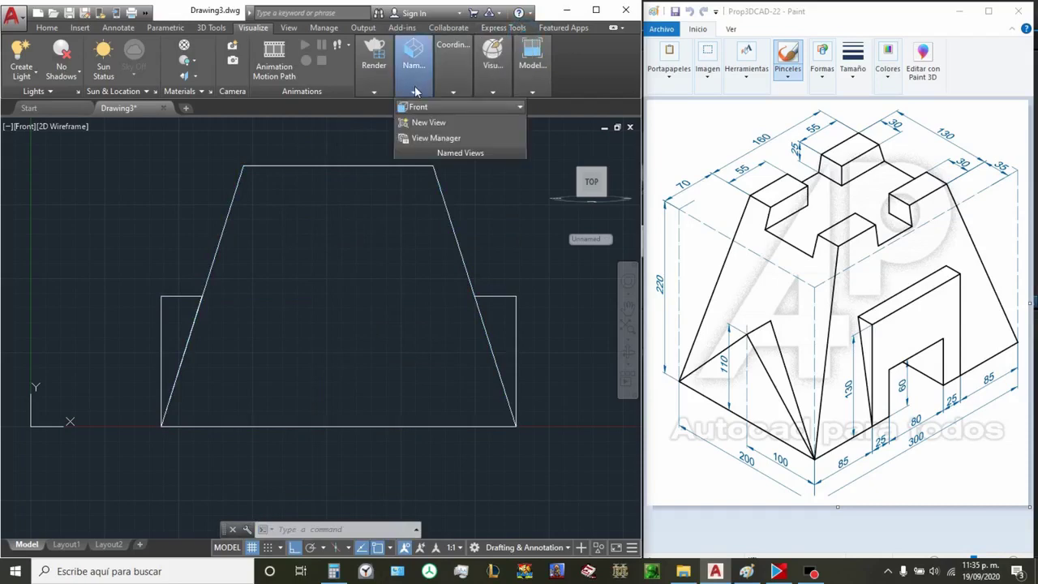
{"action": "left_click", "coordinate": [418, 108]}
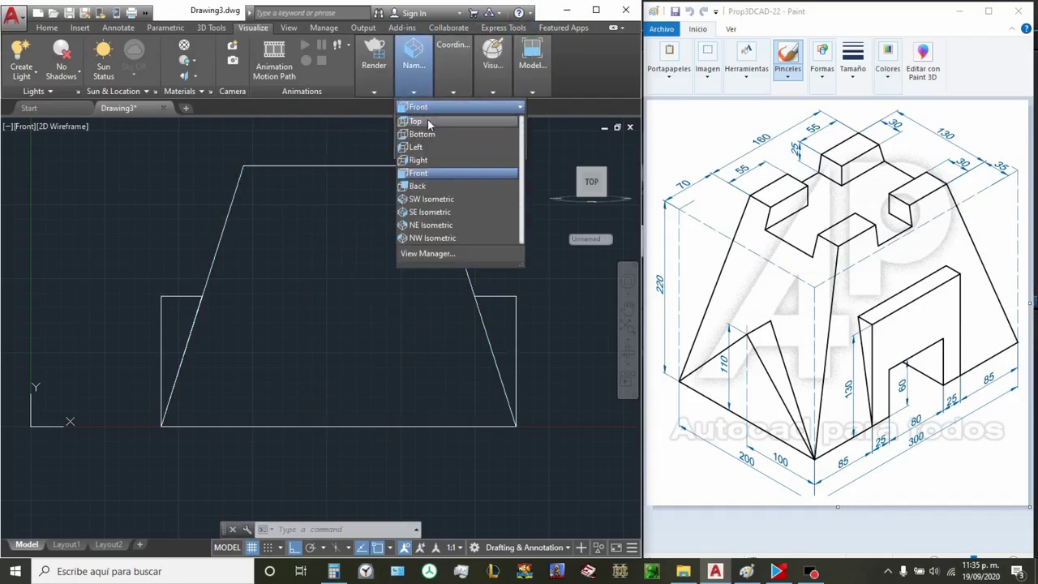
{"action": "left_click", "coordinate": [417, 121]}
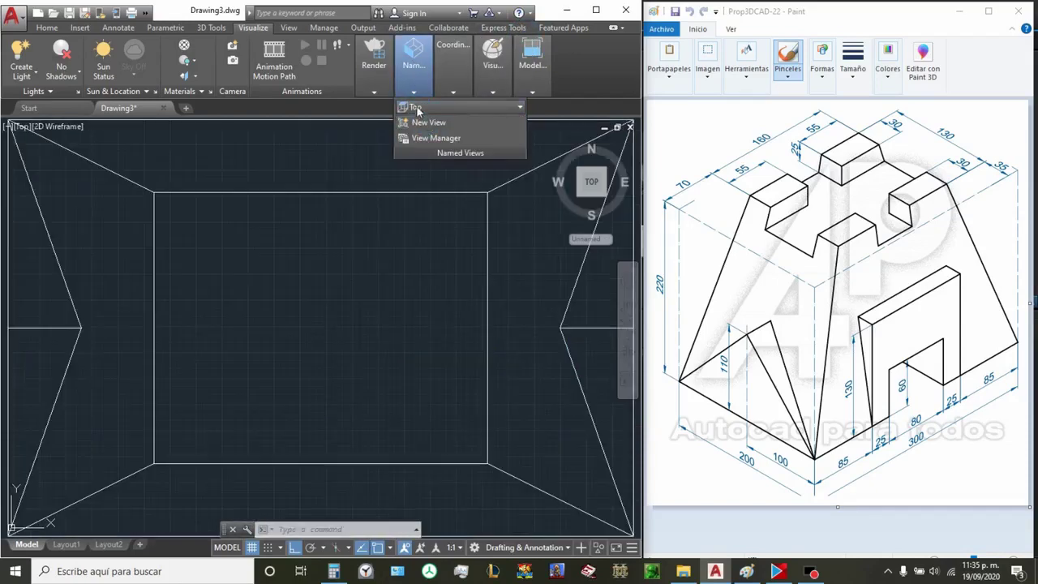
{"action": "left_click", "coordinate": [415, 107]}
{"action": "left_click", "coordinate": [444, 202]}
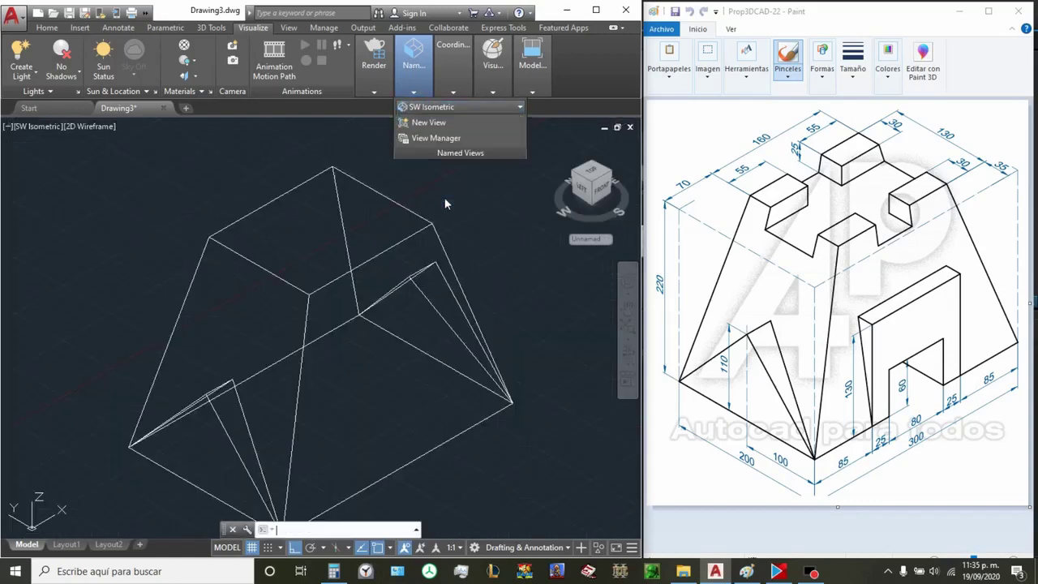
{"action": "scroll", "coordinate": [417, 359], "scroll_direction": "down", "scroll_amount": 3}
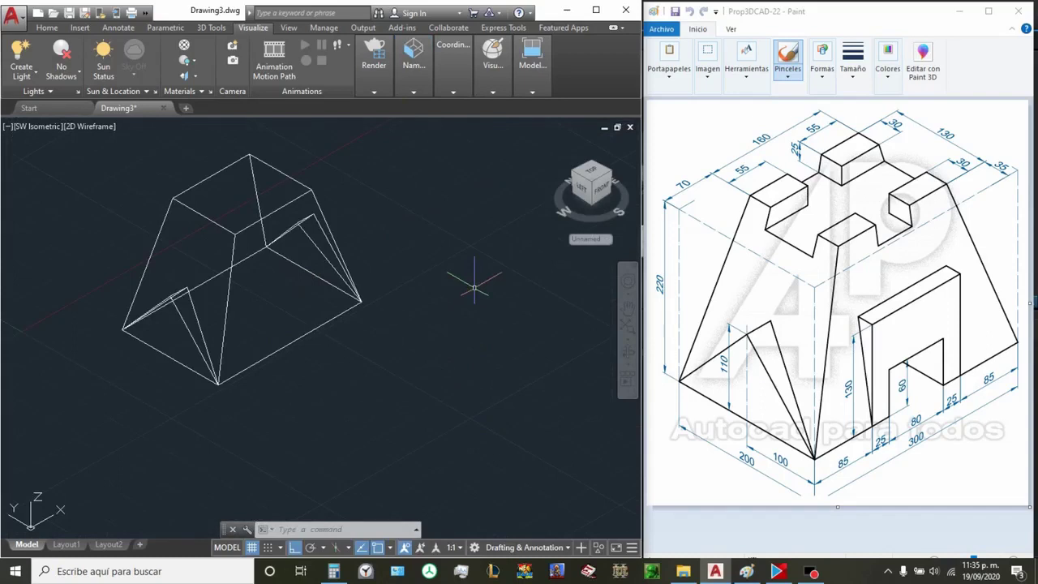
{"action": "type", "text": "L"}
Step: Draw an upright 130 by 130 square with LINE beside the model, one edge rising along +Z
{"action": "key", "text": "Return"}
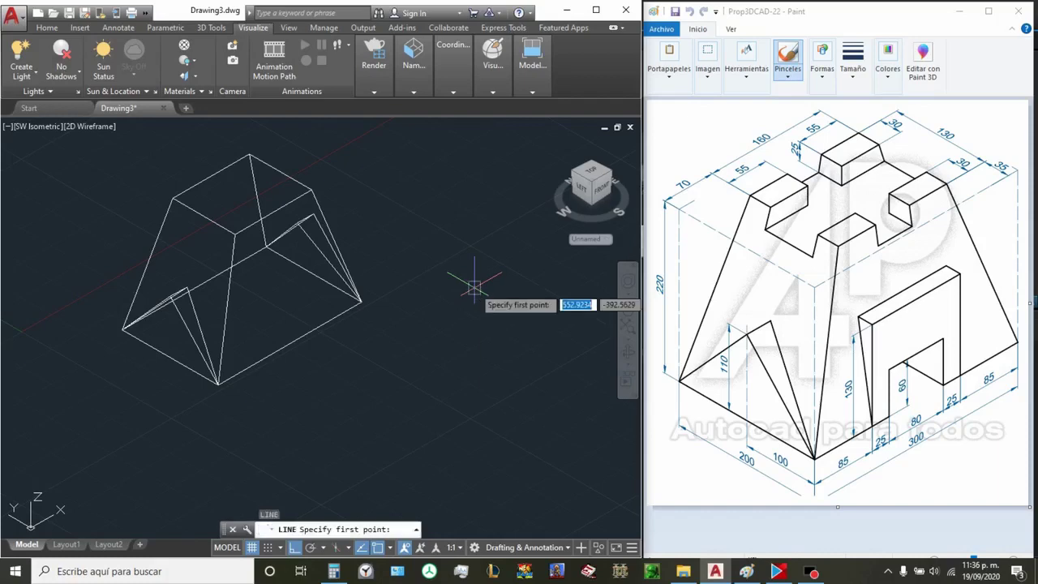
{"action": "left_click", "coordinate": [519, 309]}
{"action": "type", "text": "1"}
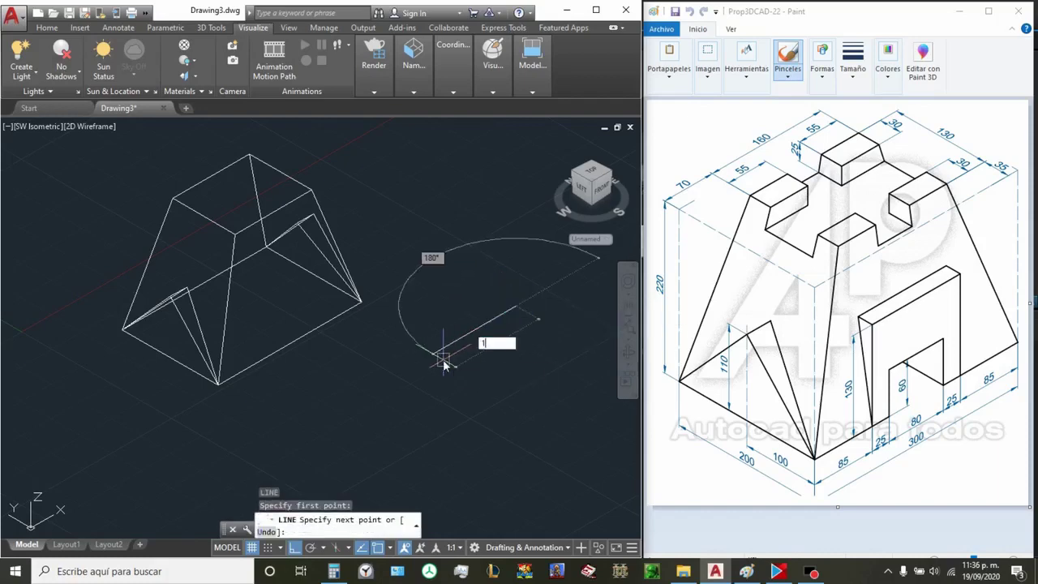
{"action": "type", "text": "30"}
{"action": "key", "text": "Return"}
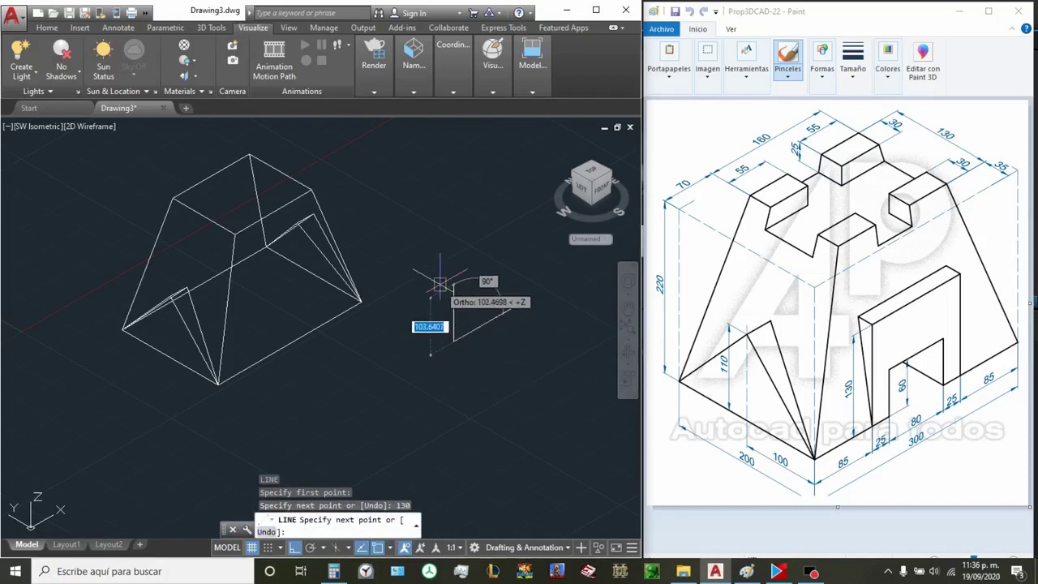
{"action": "type", "text": "130"}
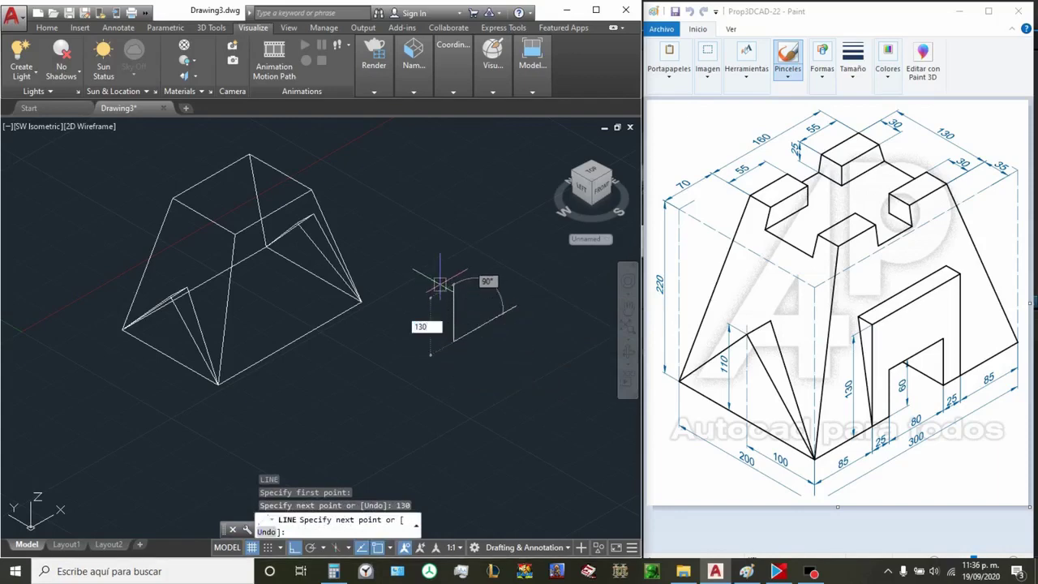
{"action": "key", "text": "Return"}
{"action": "scroll", "coordinate": [527, 280], "scroll_direction": "up", "scroll_amount": 2}
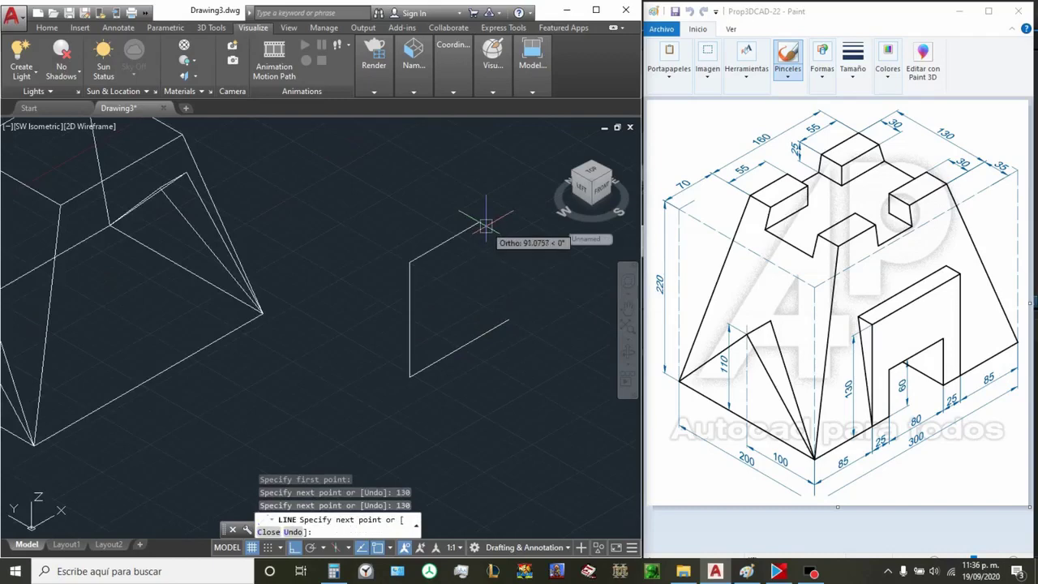
{"action": "type", "text": "130"}
{"action": "key", "text": "Return"}
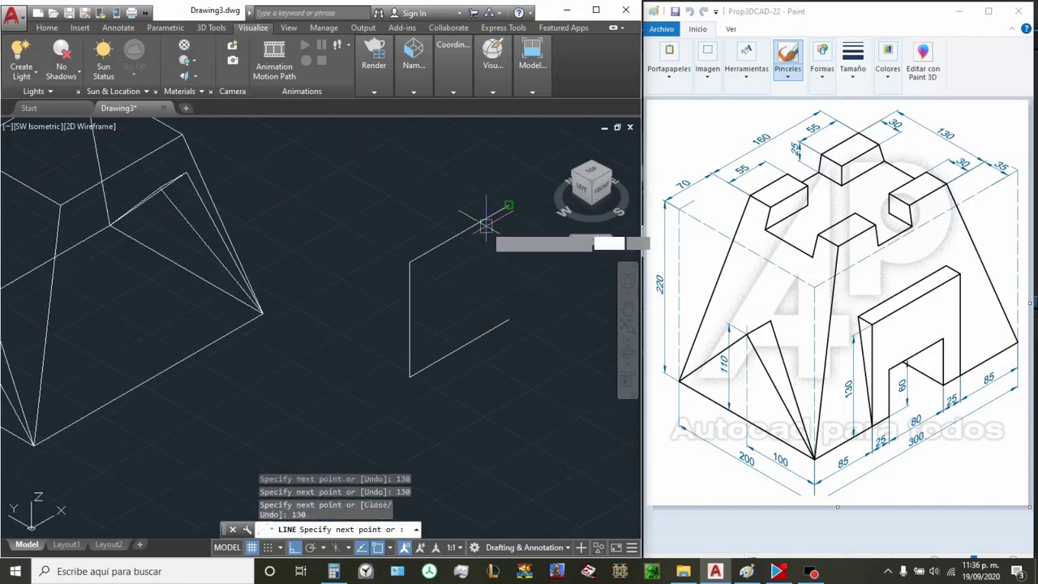
{"action": "left_click", "coordinate": [508, 319]}
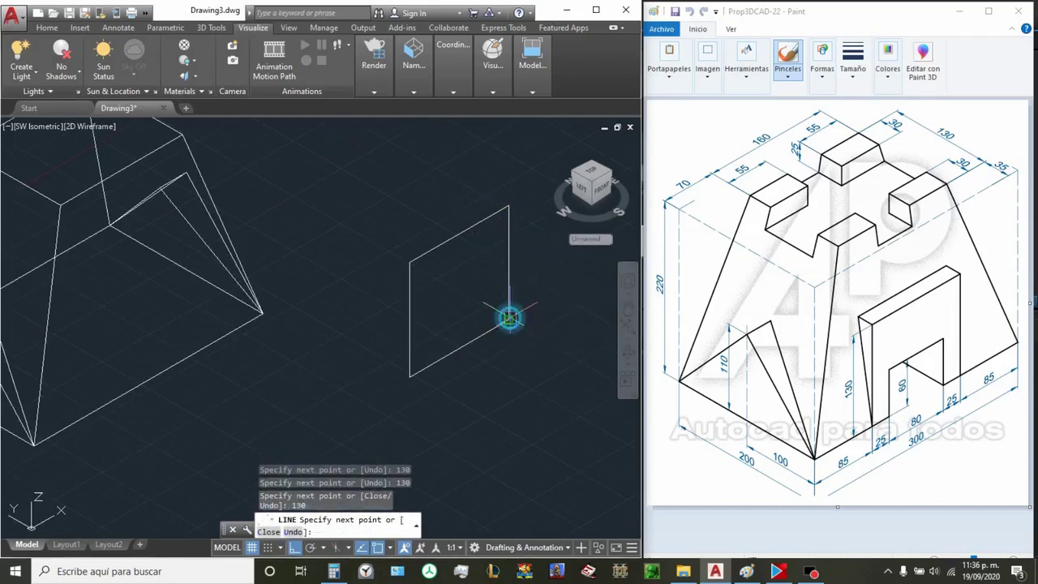
{"action": "key", "text": "Escape"}
Step: Join the square's four edges into a single 3D polyline
{"action": "scroll", "coordinate": [506, 365], "scroll_direction": "down", "scroll_amount": 2}
{"action": "scroll", "coordinate": [506, 390], "scroll_direction": "up", "scroll_amount": 2}
{"action": "left_click", "coordinate": [506, 399]}
{"action": "left_click", "coordinate": [351, 208]}
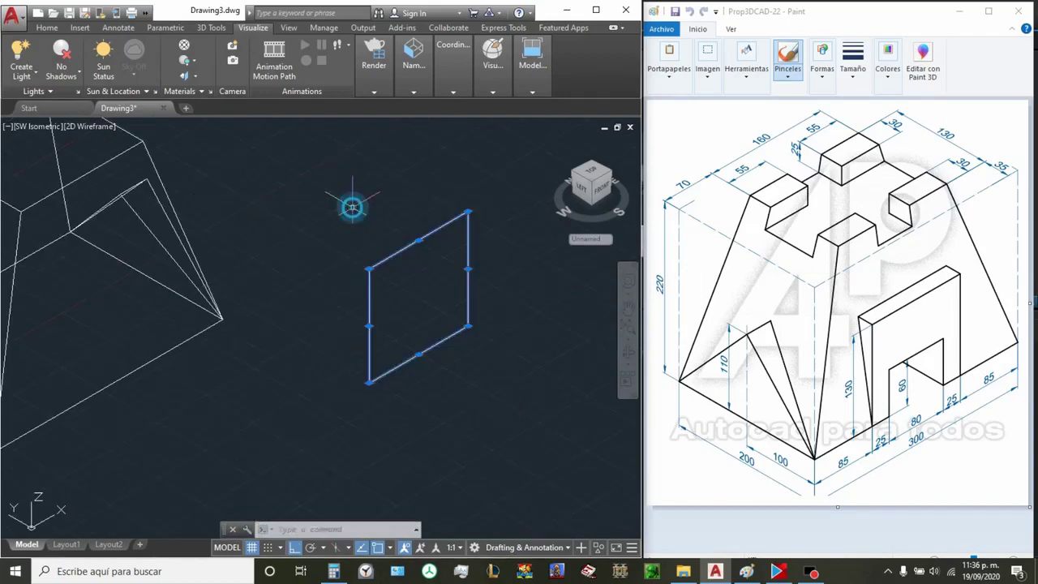
{"action": "type", "text": "J"}
{"action": "key", "text": "Return"}
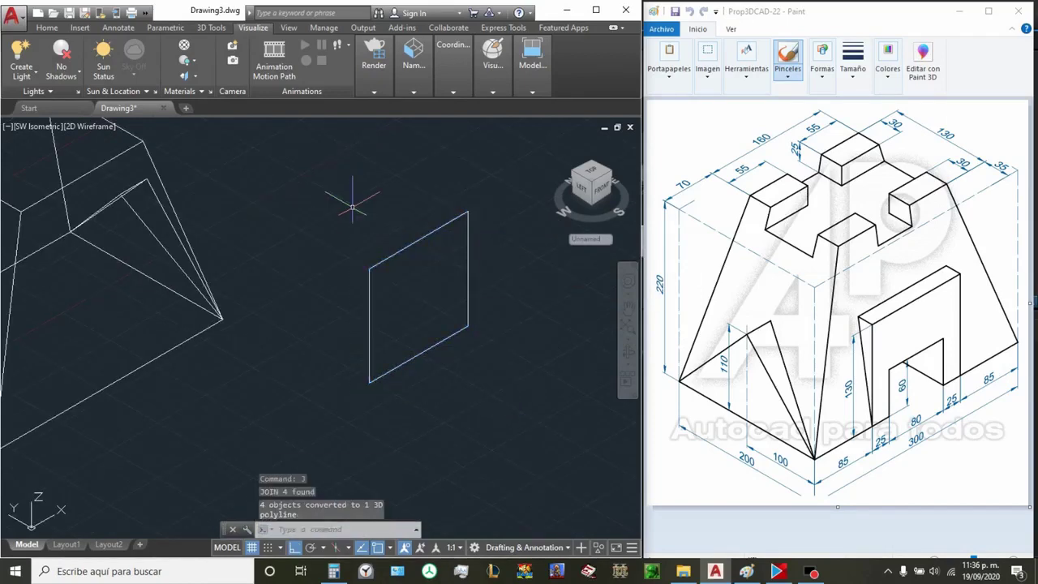
Step: Start moving the 130 by 130 square from its bottom-edge midpoint toward the solid's edge midpoint
{"action": "left_click", "coordinate": [471, 371]}
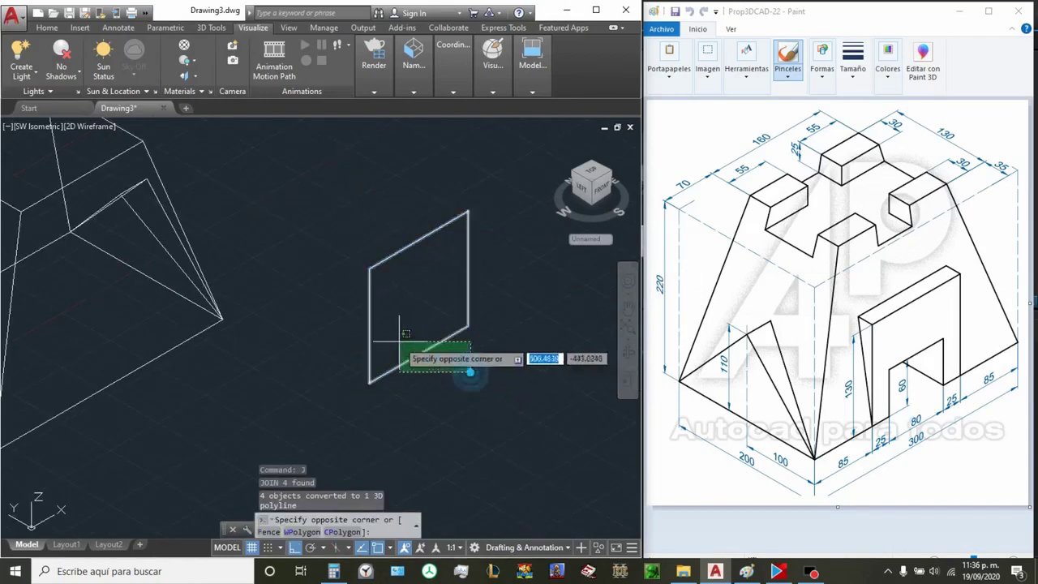
{"action": "left_click", "coordinate": [398, 334]}
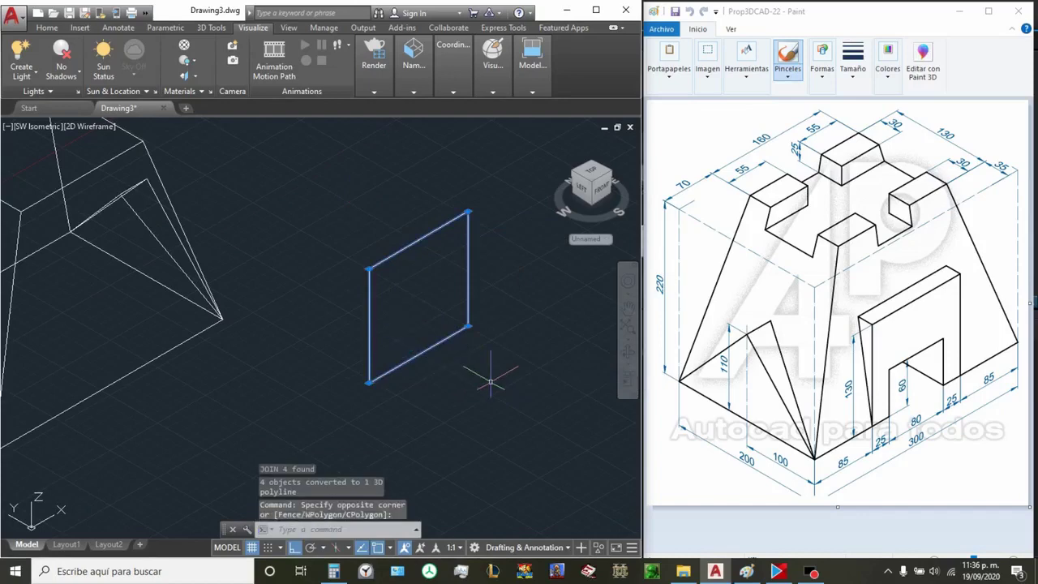
{"action": "type", "text": "m"}
{"action": "key", "text": "Return"}
{"action": "right_click", "coordinate": [489, 379], "text": "shift"}
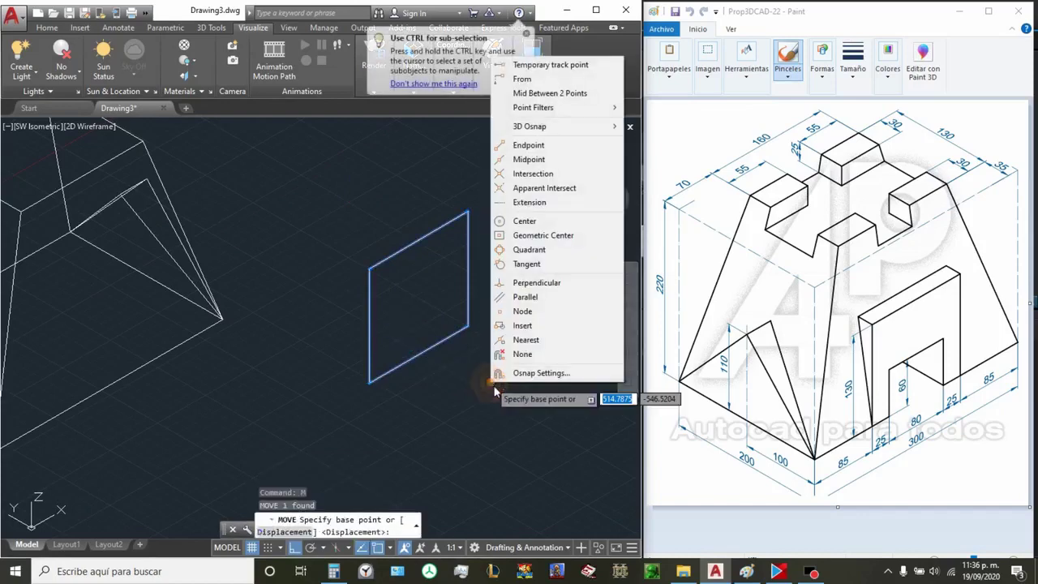
{"action": "left_click", "coordinate": [554, 160]}
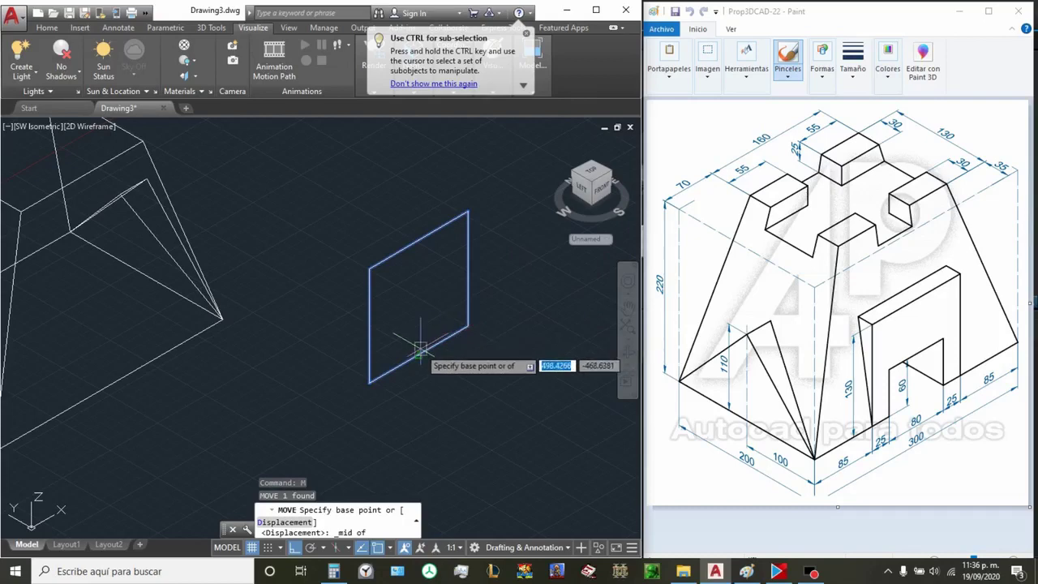
{"action": "left_click", "coordinate": [419, 355]}
{"action": "scroll", "coordinate": [487, 309], "scroll_direction": "down", "scroll_amount": 4}
{"action": "scroll", "coordinate": [478, 300], "scroll_direction": "up", "scroll_amount": 3}
{"action": "scroll", "coordinate": [375, 338], "scroll_direction": "up", "scroll_amount": 2}
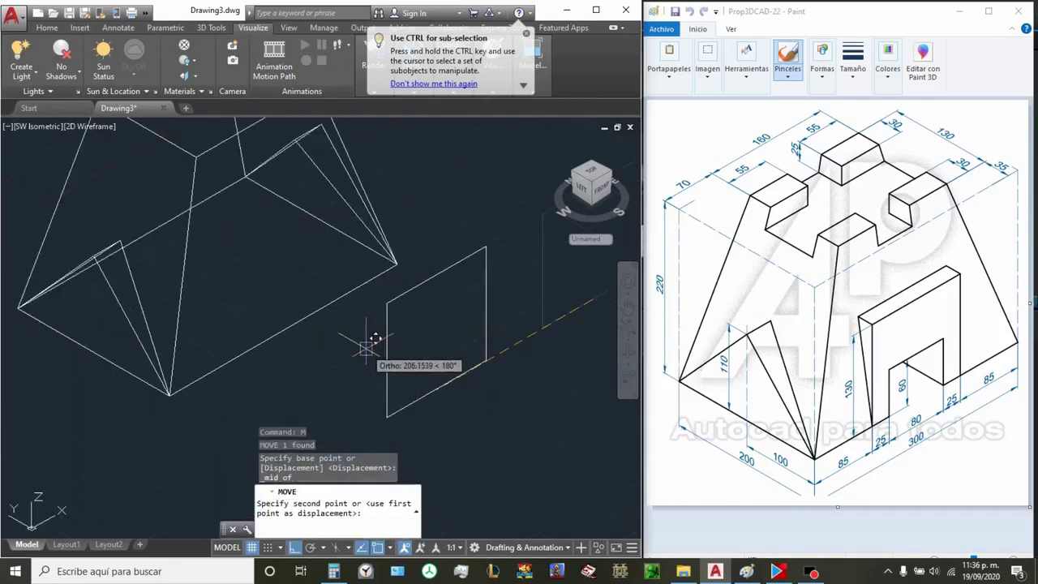
{"action": "right_click", "coordinate": [375, 339], "text": "shift"}
{"action": "left_click", "coordinate": [430, 125]}
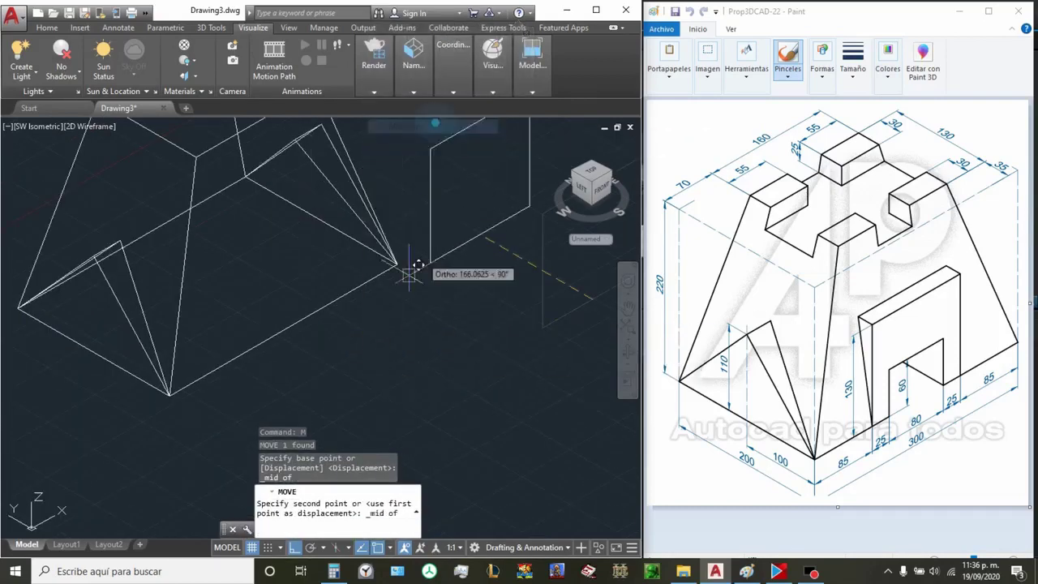
Step: Place the square at the solid's edge midpoint and extrude it across the block
{"action": "left_click", "coordinate": [280, 335]}
{"action": "scroll", "coordinate": [364, 300], "scroll_direction": "down", "scroll_amount": 3}
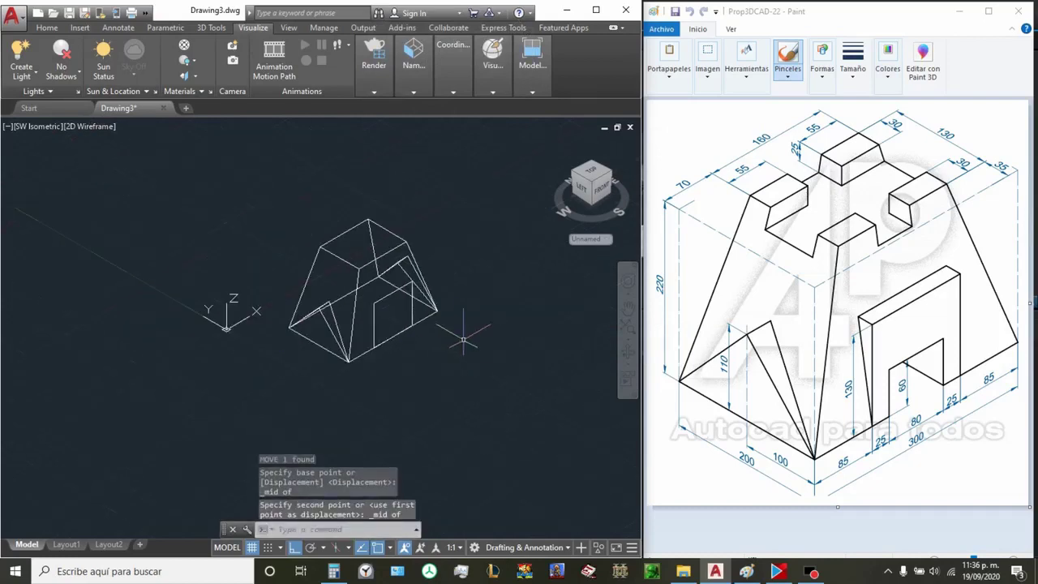
{"action": "scroll", "coordinate": [367, 289], "scroll_direction": "up", "scroll_amount": 1}
{"action": "scroll", "coordinate": [367, 289], "scroll_direction": "up", "scroll_amount": 2}
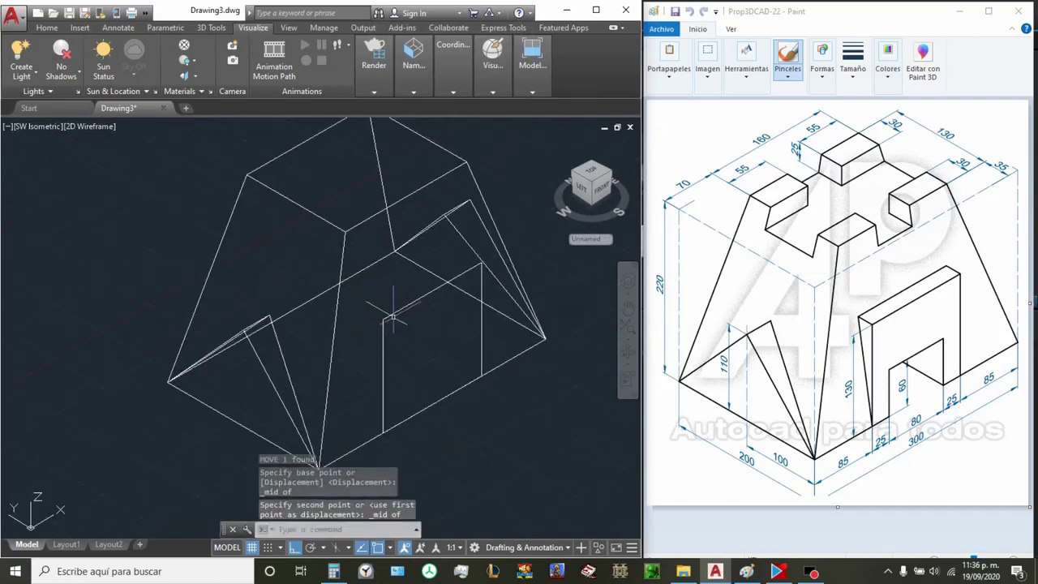
{"action": "left_click", "coordinate": [393, 315]}
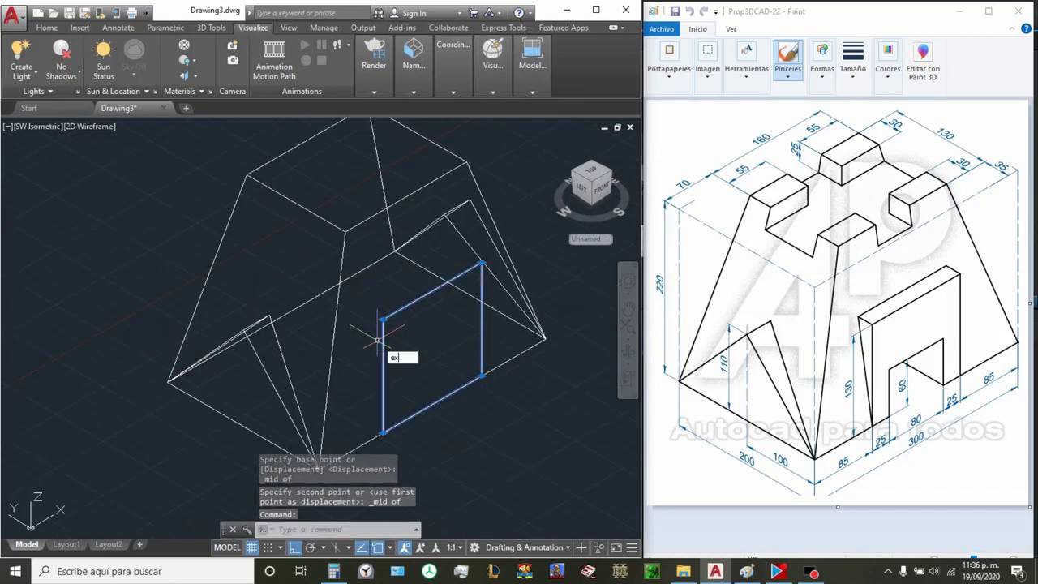
{"action": "key", "text": "Return"}
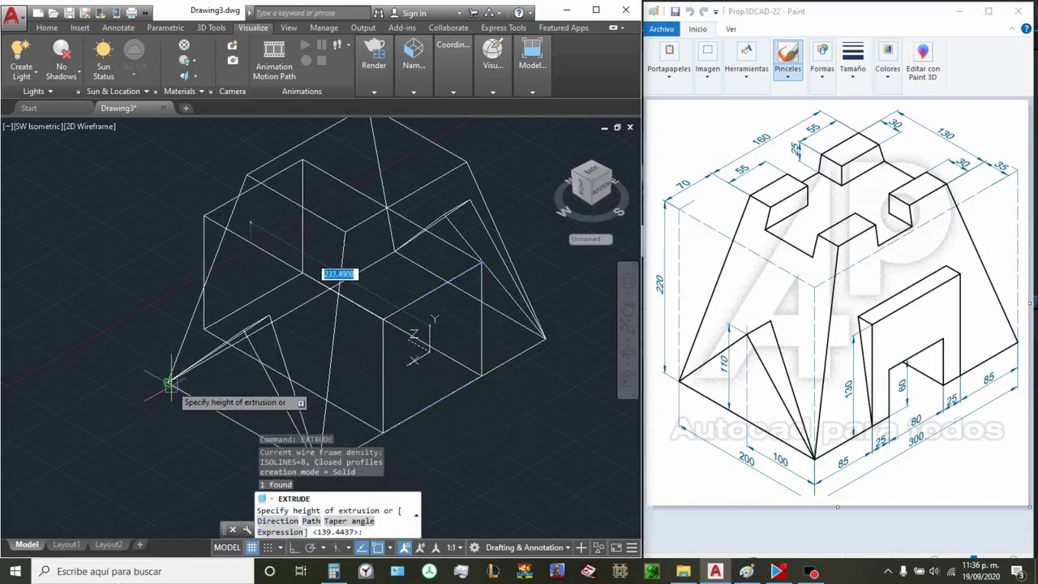
{"action": "left_click", "coordinate": [173, 354]}
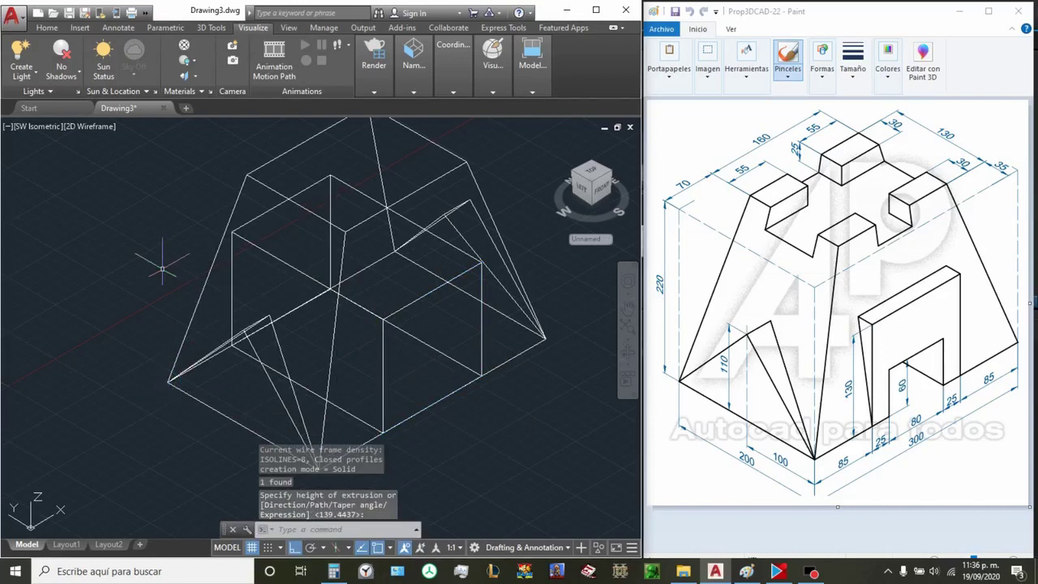
{"action": "type", "text": "UNI"}
Step: Union the extruded square with the tapered block into one solid
{"action": "key", "text": "Return"}
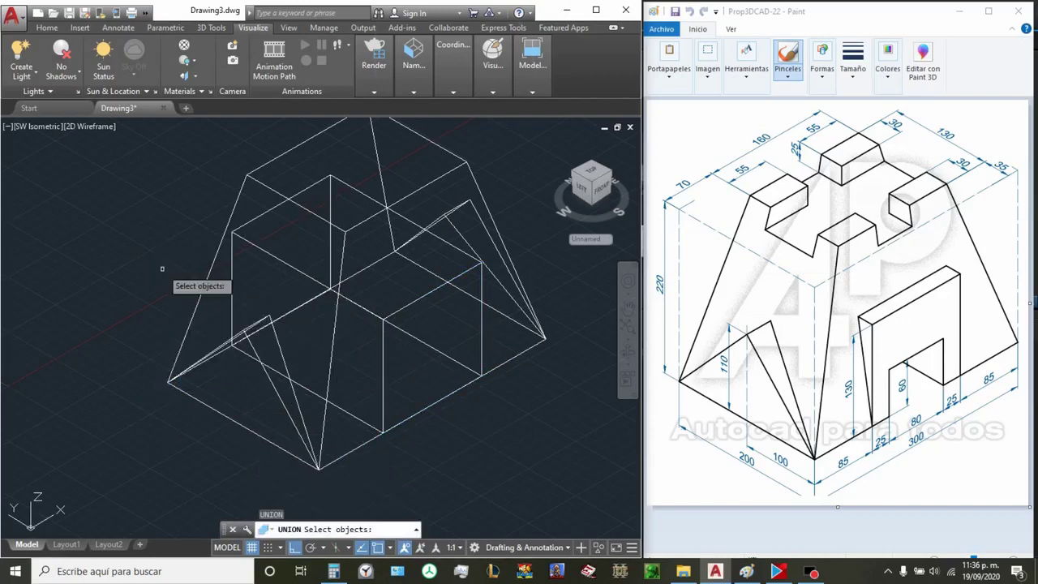
{"action": "left_click", "coordinate": [396, 347]}
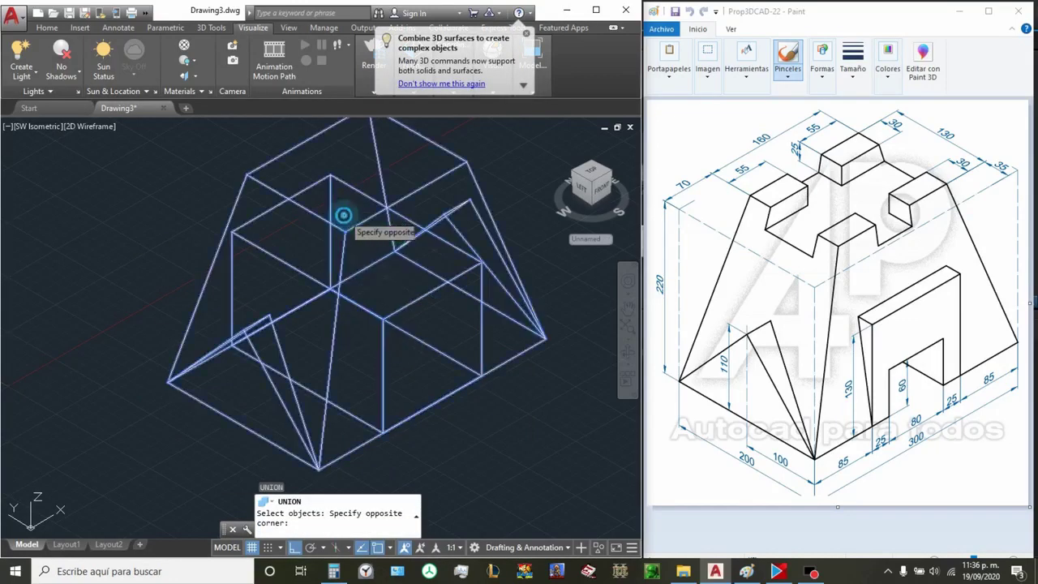
{"action": "left_click", "coordinate": [341, 227]}
{"action": "key", "text": "Return"}
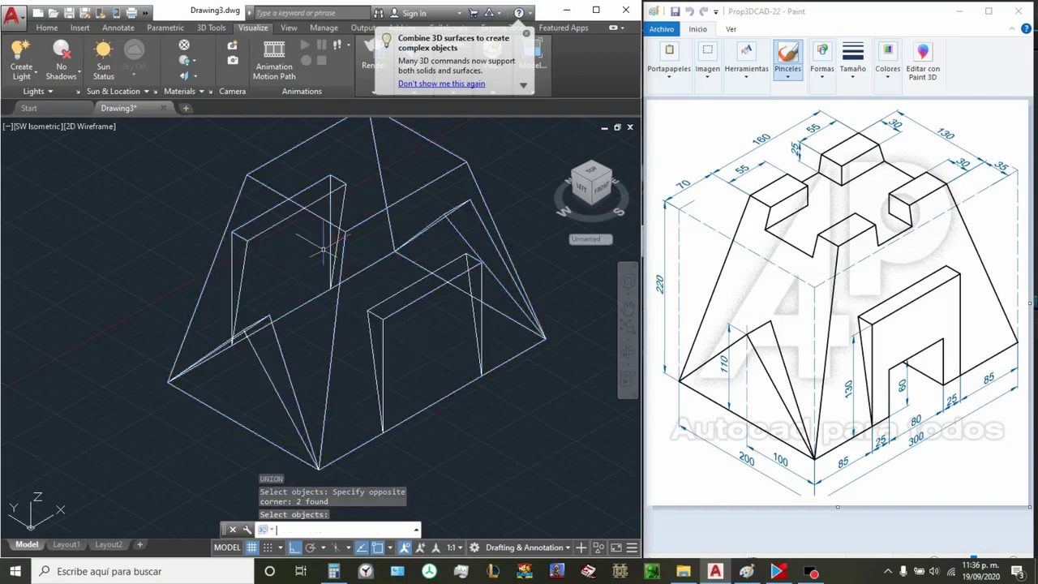
{"action": "scroll", "coordinate": [221, 309], "scroll_direction": "down", "scroll_amount": 2}
{"action": "scroll", "coordinate": [345, 316], "scroll_direction": "up", "scroll_amount": 2}
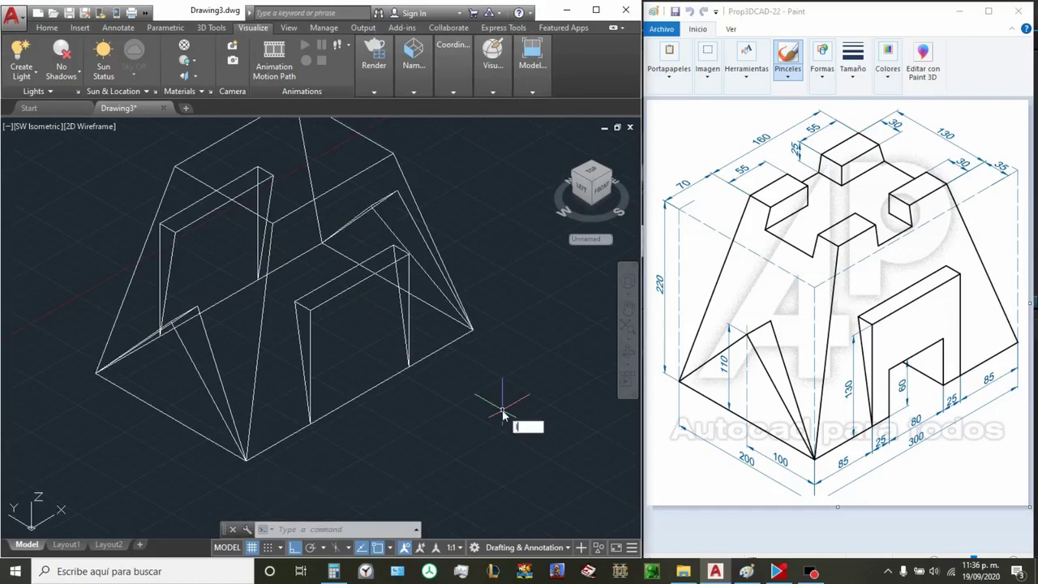
Step: Draw an 80 by 60 rectangle from four lines beside the solid
{"action": "key", "text": "Return"}
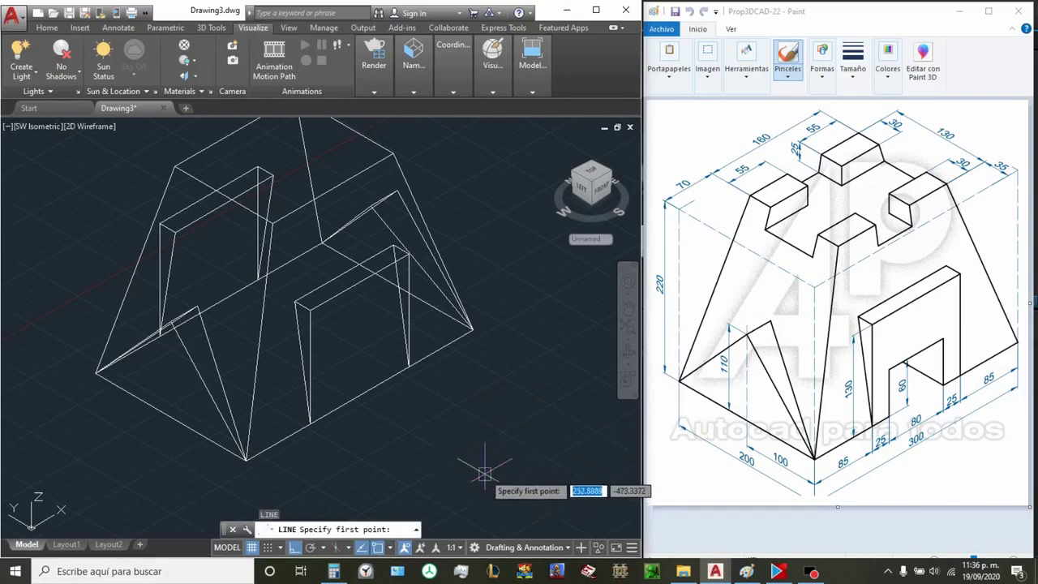
{"action": "left_click", "coordinate": [484, 474]}
{"action": "type", "text": "8"}
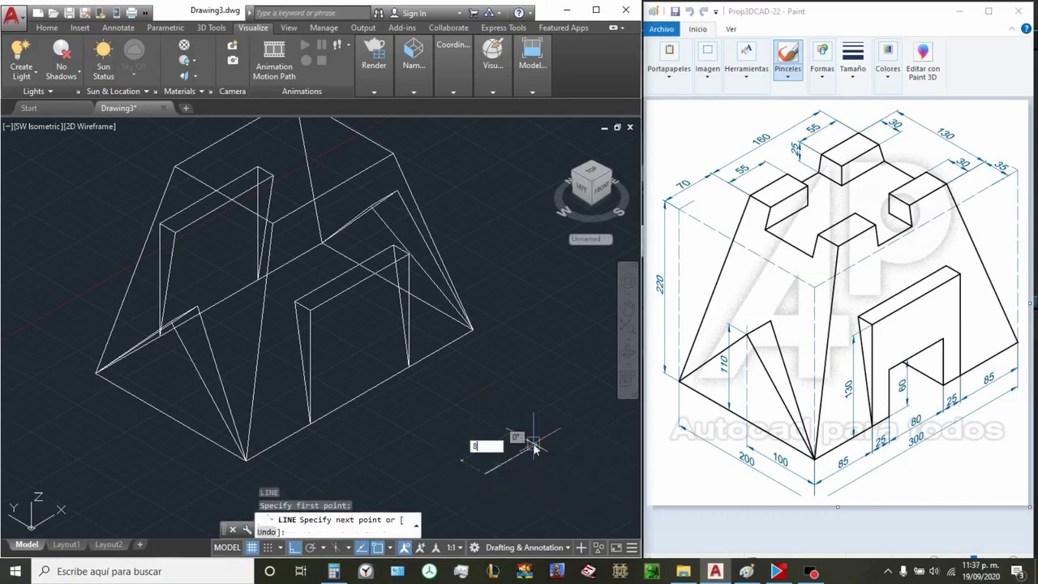
{"action": "key", "text": "Return"}
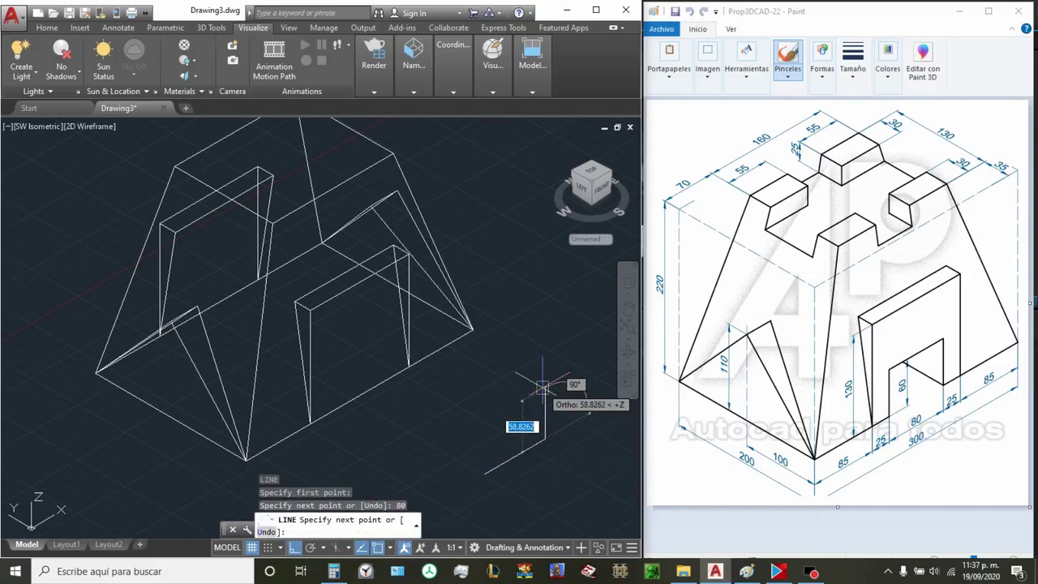
{"action": "type", "text": "60"}
{"action": "key", "text": "Return"}
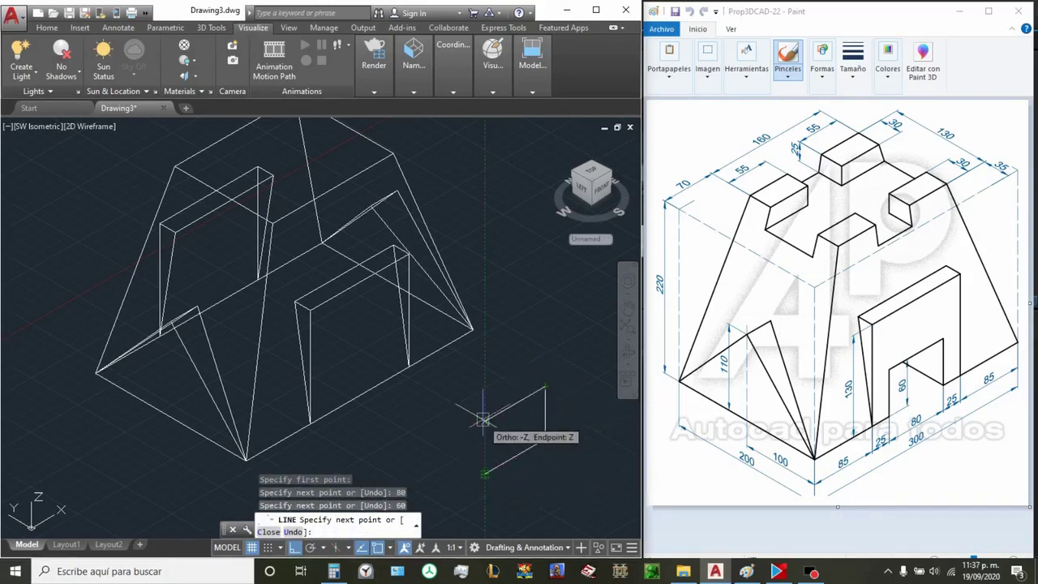
{"action": "left_click", "coordinate": [483, 418]}
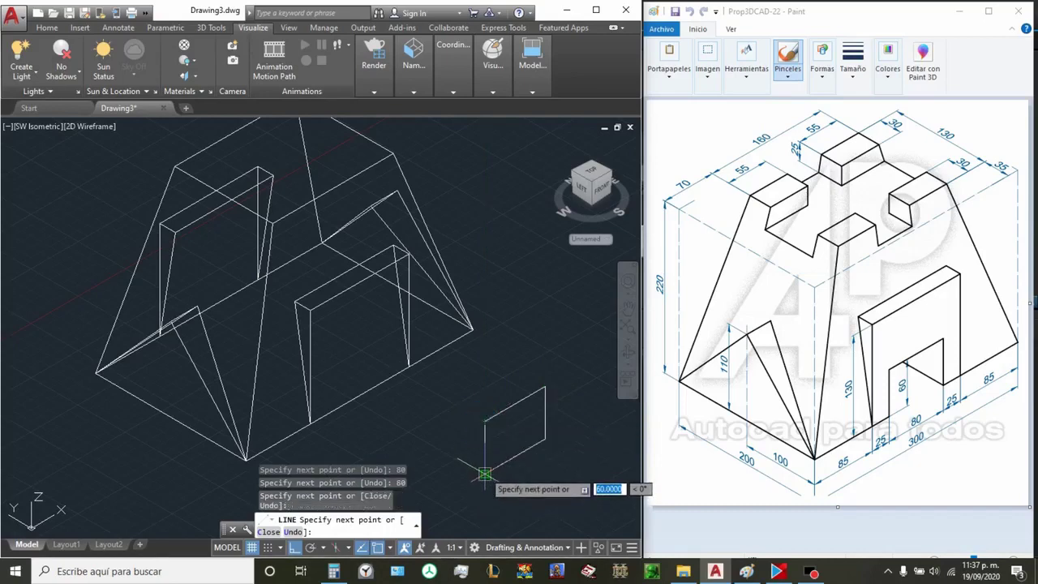
{"action": "left_click", "coordinate": [484, 472]}
{"action": "key", "text": "Escape"}
{"action": "type", "text": "l"}
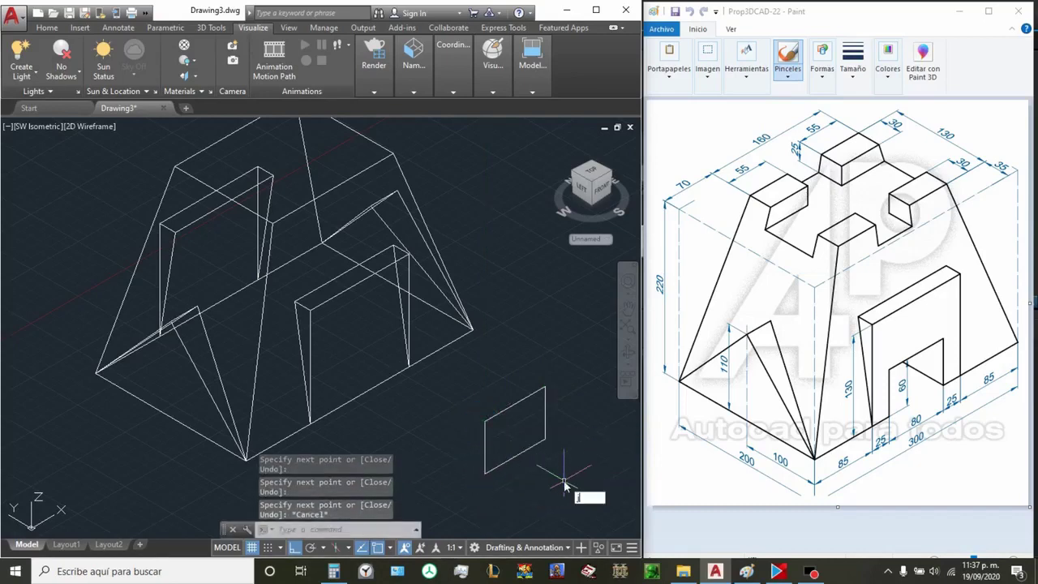
Step: Join the rectangle's four lines into a single 3D polyline
{"action": "key", "text": "Return"}
{"action": "left_click", "coordinate": [564, 480]}
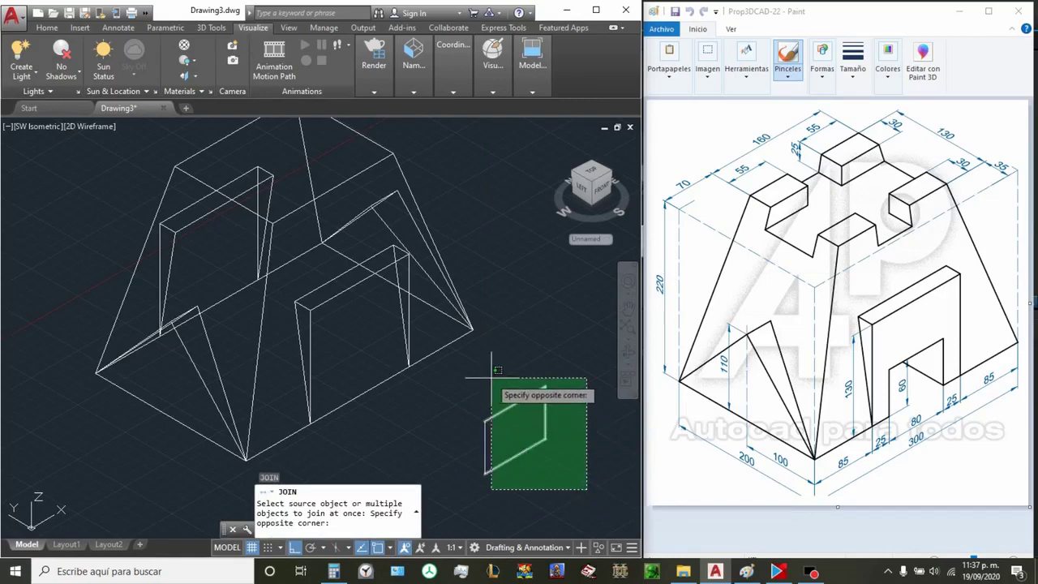
{"action": "left_click", "coordinate": [476, 352]}
{"action": "key", "text": "Return"}
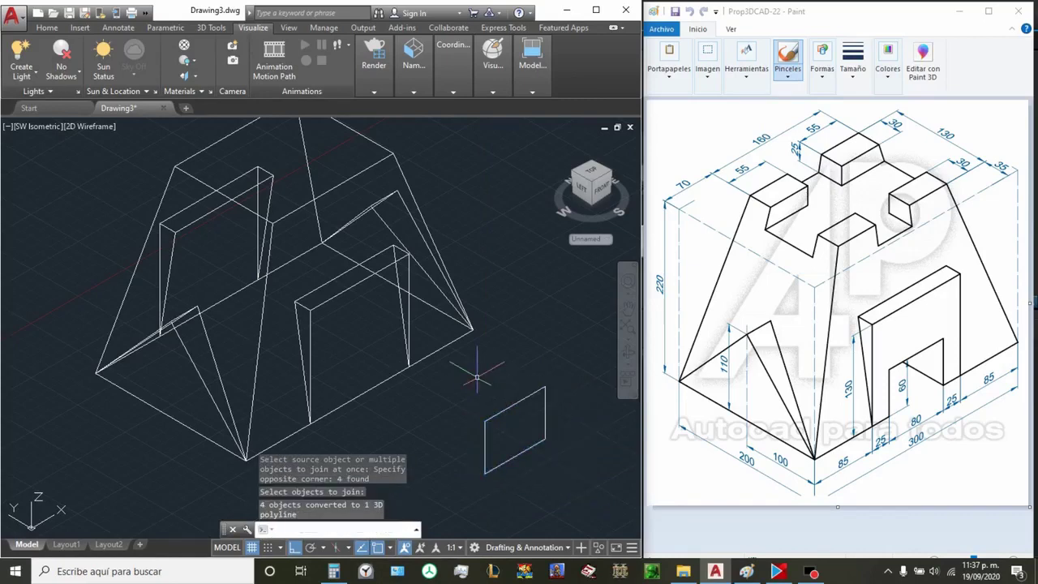
{"action": "left_click", "coordinate": [503, 404]}
{"action": "scroll", "coordinate": [479, 406], "scroll_direction": "down", "scroll_amount": 2}
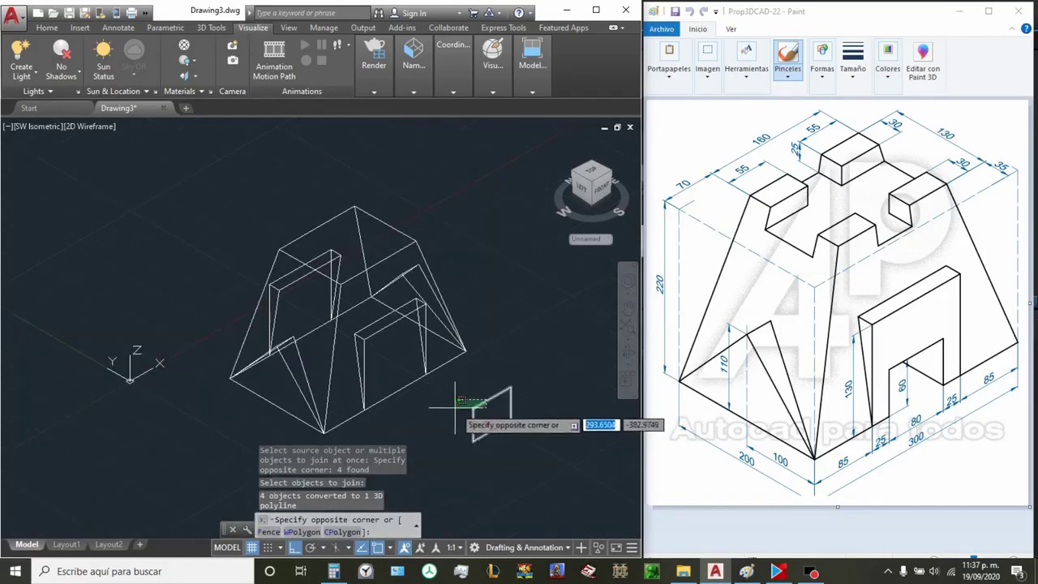
Step: Start moving the 80 by 60 rectangle from its edge midpoint as base point
{"action": "left_click", "coordinate": [455, 405]}
{"action": "scroll", "coordinate": [523, 448], "scroll_direction": "up", "scroll_amount": 4}
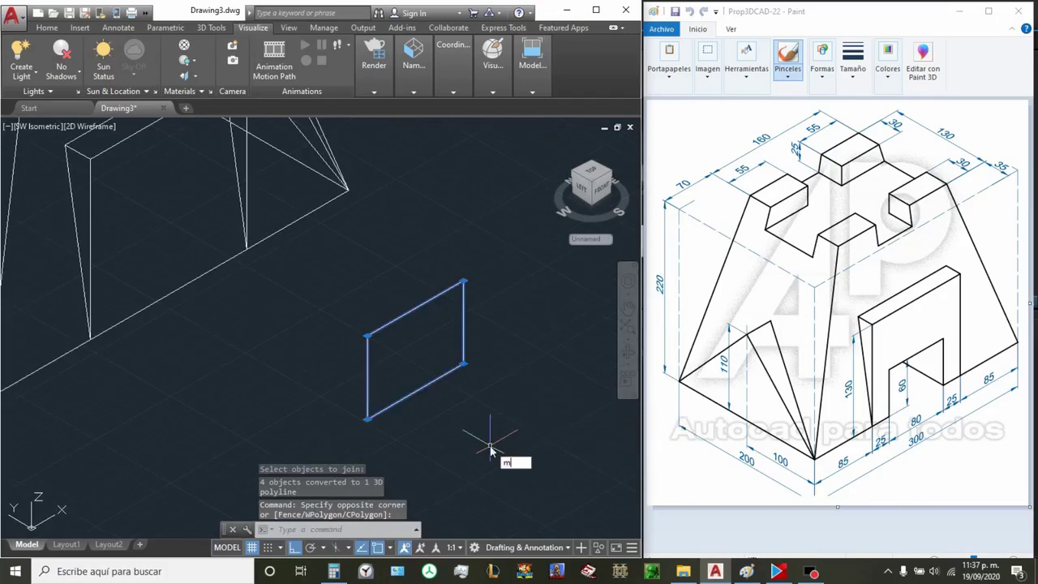
{"action": "type", "text": "m"}
{"action": "key", "text": "Return"}
{"action": "right_click", "coordinate": [486, 442], "text": "shift"}
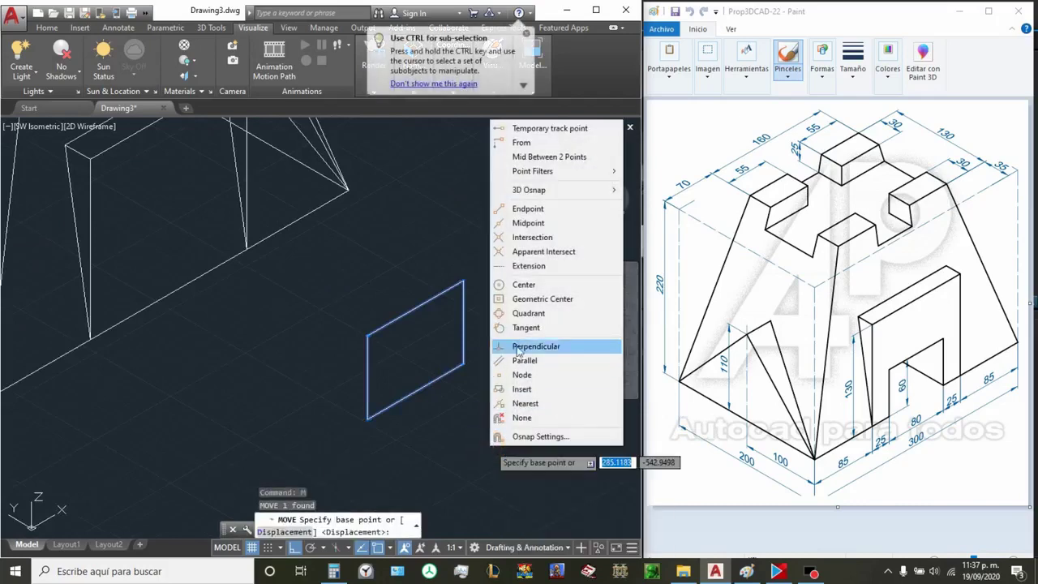
{"action": "left_click", "coordinate": [538, 222]}
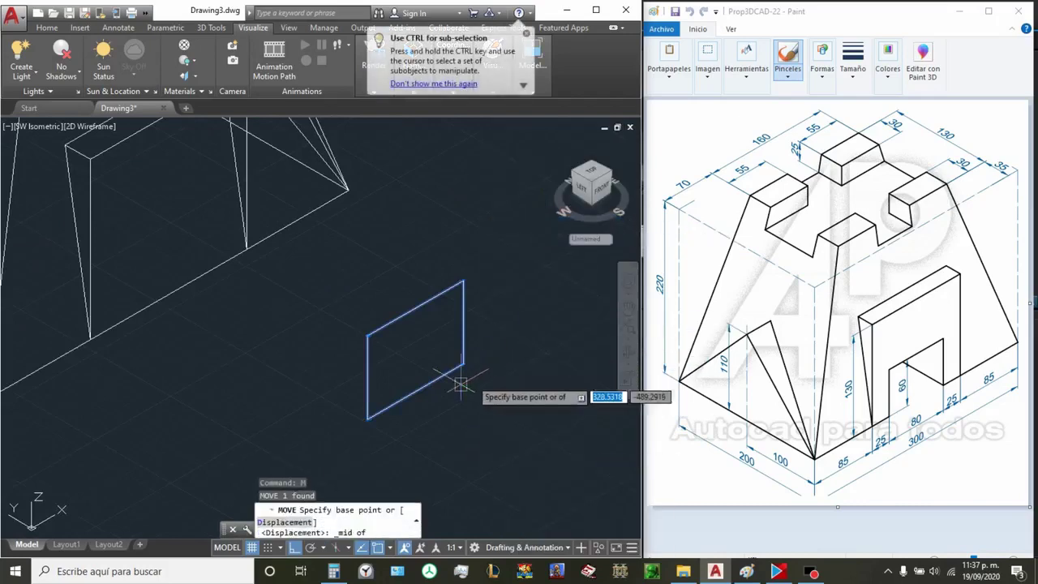
{"action": "left_click", "coordinate": [417, 393]}
Step: Snap the rectangle onto the midpoint of the solid's lower front edge
{"action": "scroll", "coordinate": [417, 392], "scroll_direction": "down", "scroll_amount": 4}
{"action": "scroll", "coordinate": [398, 364], "scroll_direction": "up", "scroll_amount": 3}
{"action": "scroll", "coordinate": [398, 369], "scroll_direction": "up", "scroll_amount": 2}
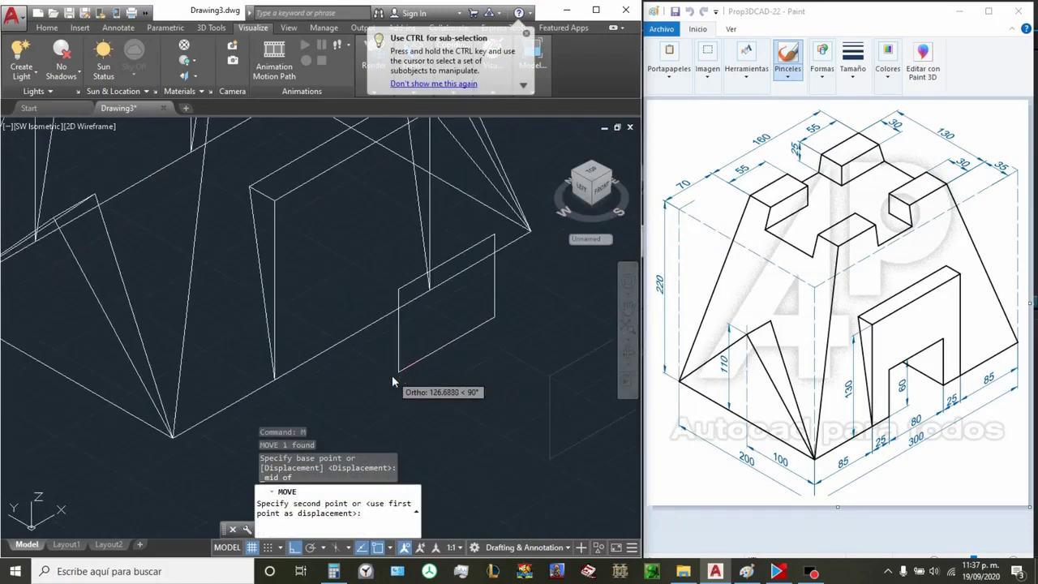
{"action": "right_click", "coordinate": [398, 373], "text": "shift"}
{"action": "left_click", "coordinate": [430, 153]}
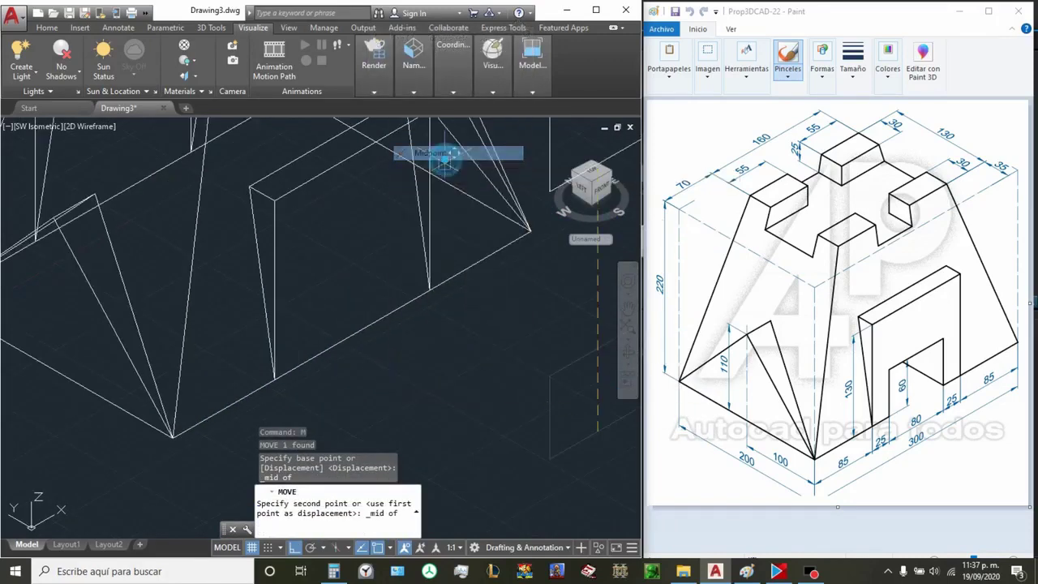
{"action": "left_click", "coordinate": [352, 334]}
{"action": "scroll", "coordinate": [349, 335], "scroll_direction": "down", "scroll_amount": 4}
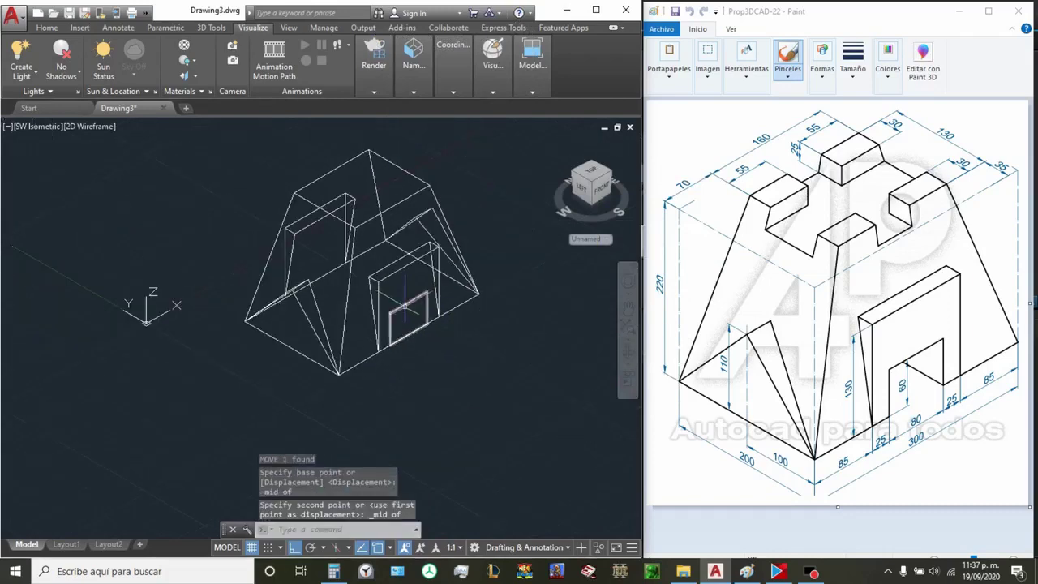
{"action": "left_click", "coordinate": [404, 306]}
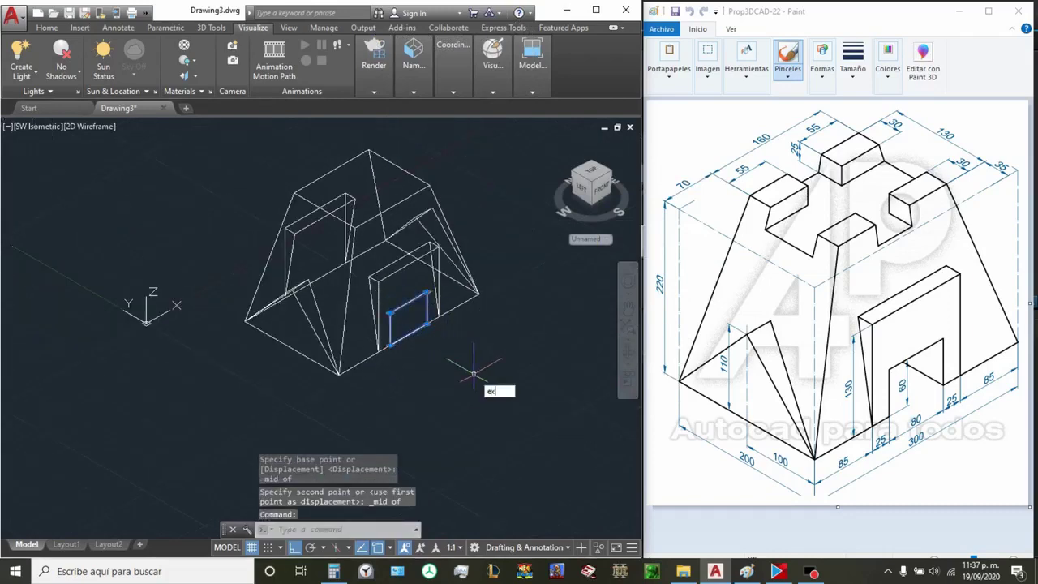
Step: Extrude the 80 by 60 rectangle into a box through the block
{"action": "key", "text": "Return"}
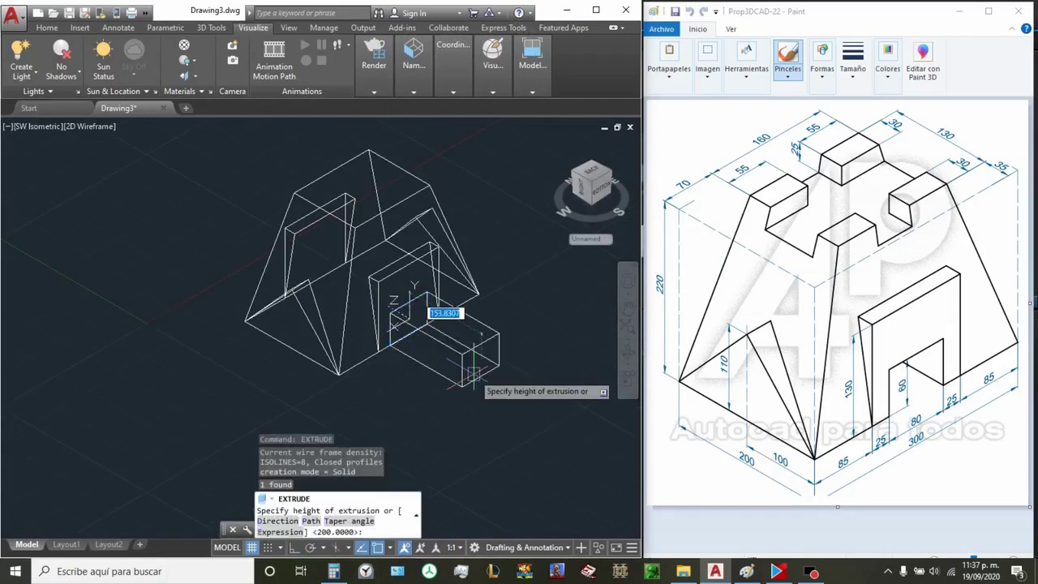
{"action": "left_click", "coordinate": [247, 319]}
{"action": "scroll", "coordinate": [363, 247], "scroll_direction": "up", "scroll_amount": 2}
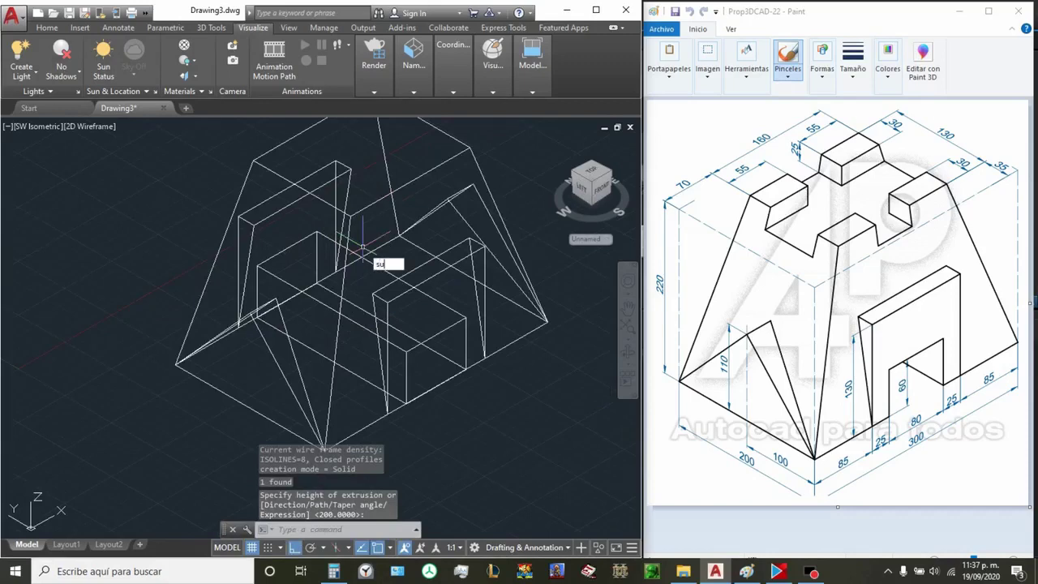
Step: Subtract the box from the tapered outer solid
{"action": "key", "text": "Return"}
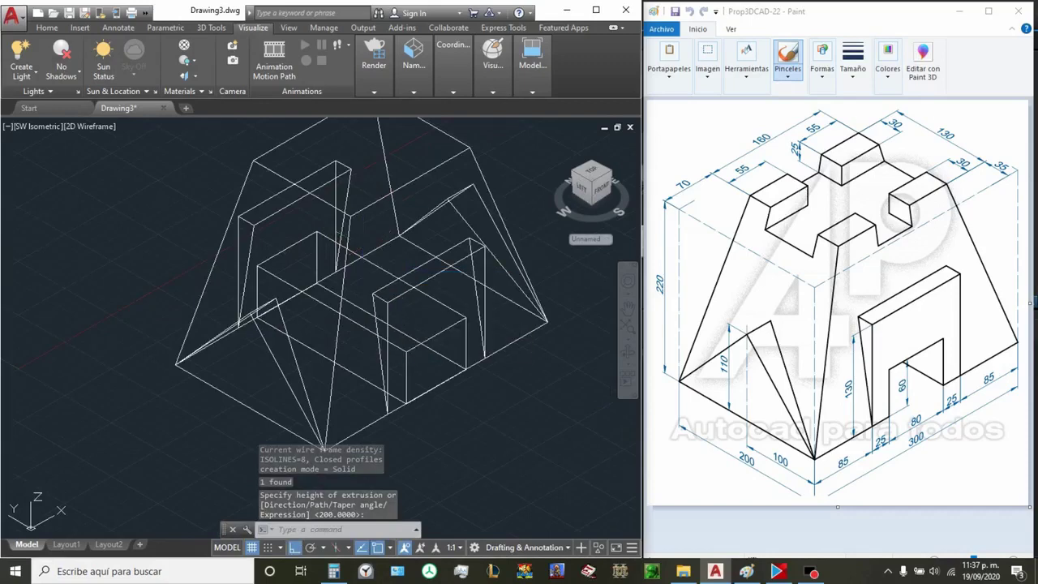
{"action": "left_click", "coordinate": [393, 193]}
{"action": "key", "text": "Return"}
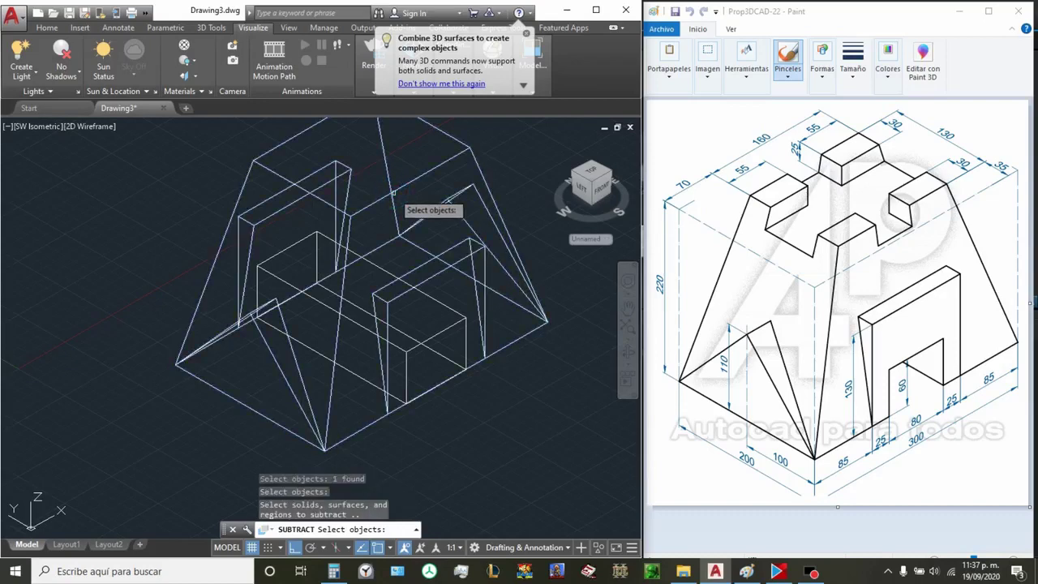
{"action": "left_click", "coordinate": [445, 328]}
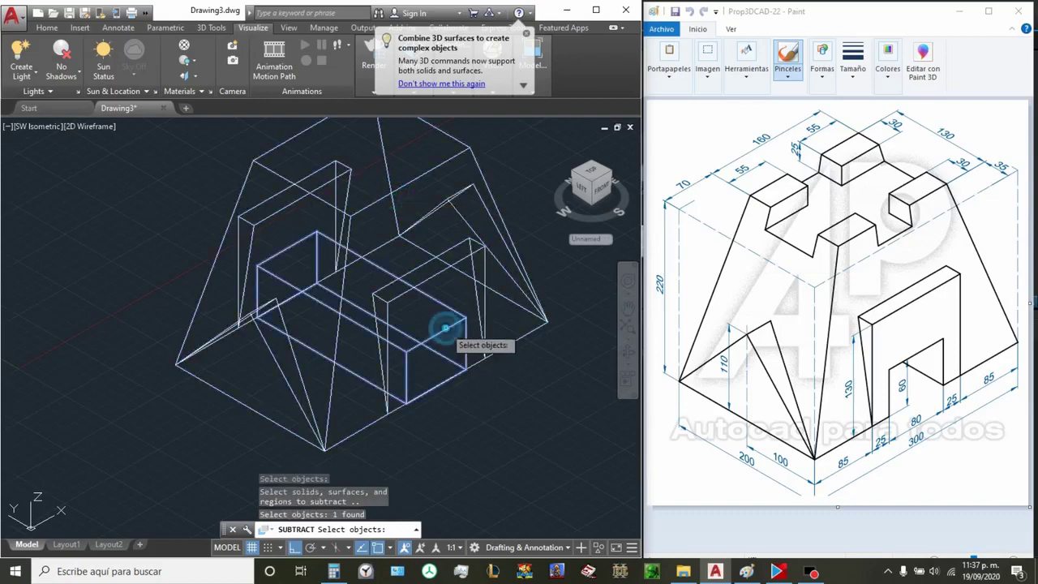
{"action": "key", "text": "Return"}
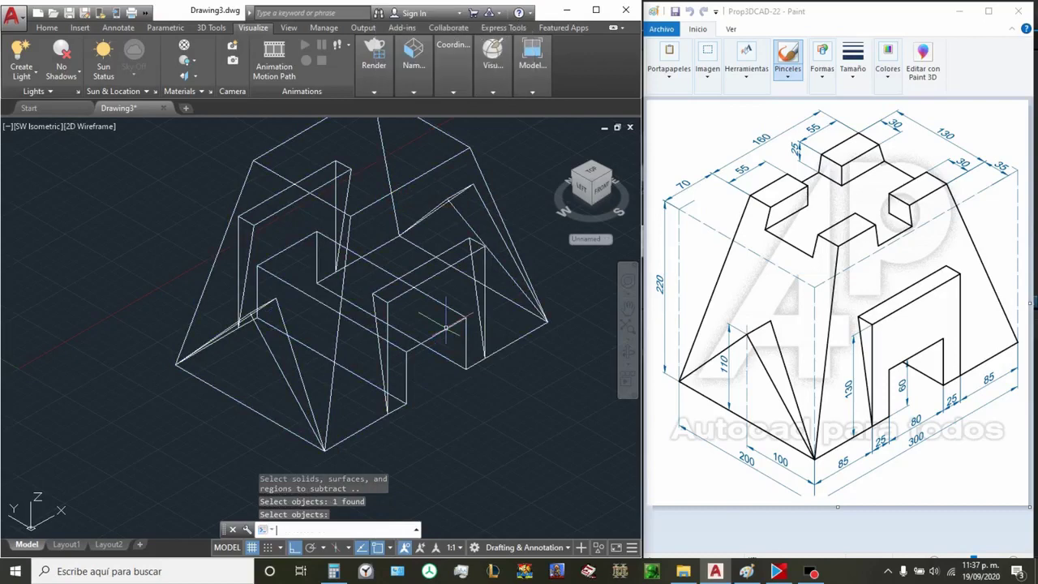
Step: Switch the visual style to Shaded with edges
{"action": "left_click", "coordinate": [492, 61]}
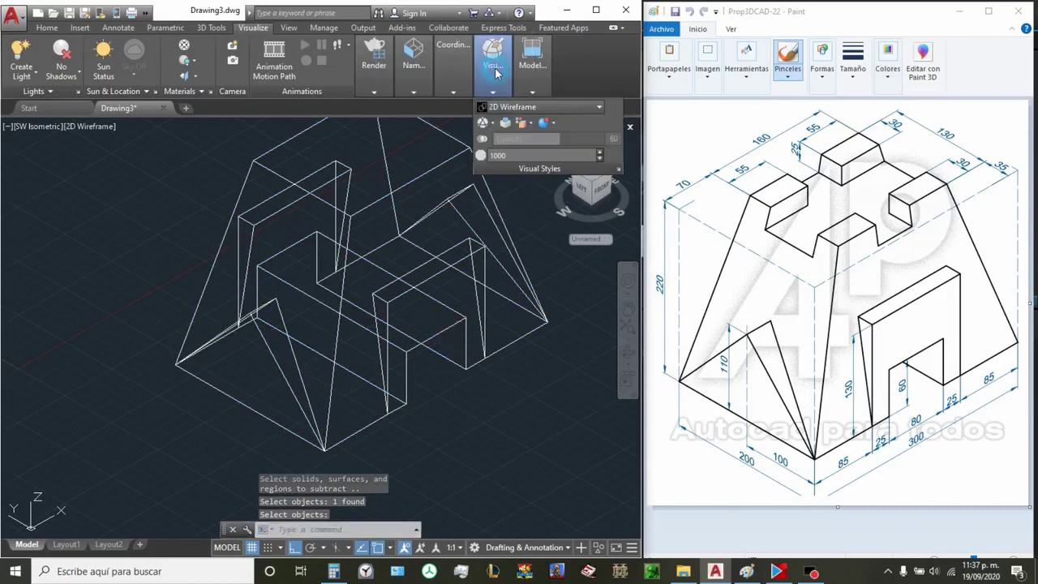
{"action": "left_click", "coordinate": [500, 109]}
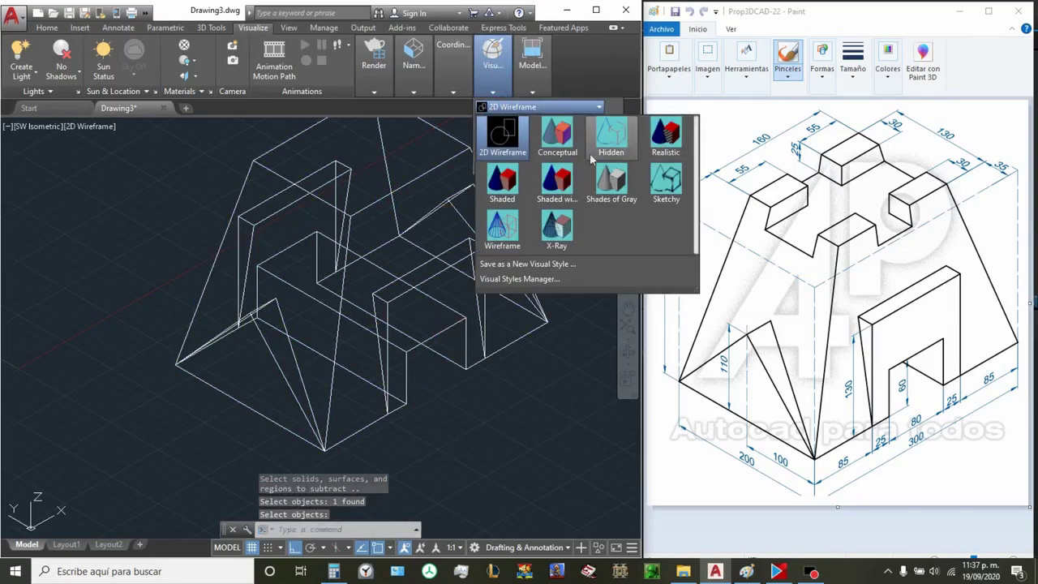
{"action": "left_click", "coordinate": [558, 182]}
Step: Orbit the model to inspect other sides, then return to 2D Wireframe
{"action": "left_click", "coordinate": [628, 354]}
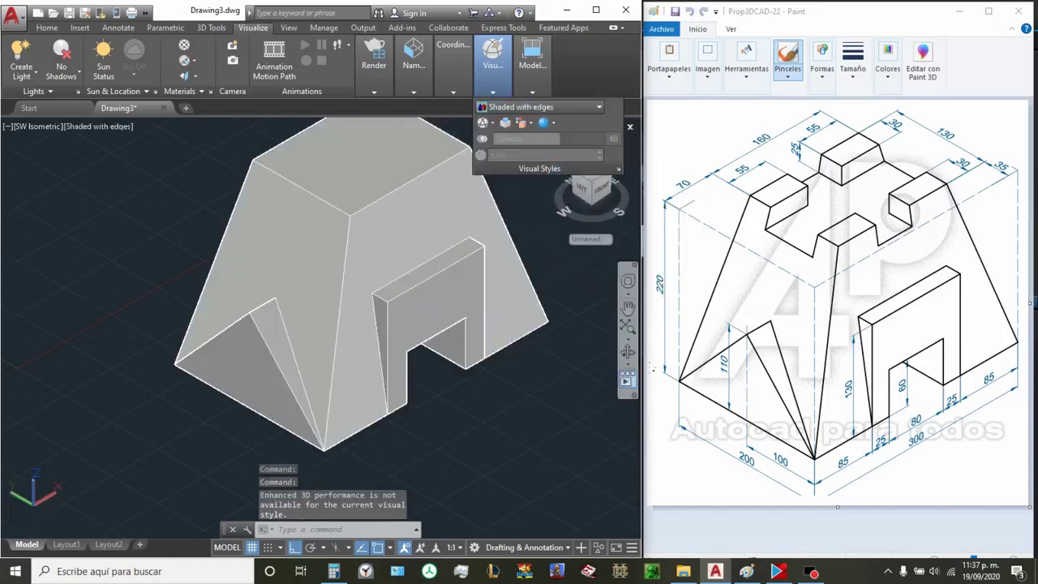
{"action": "mouse_move", "coordinate": [453, 390]}
{"action": "left_mouse_down"}
{"action": "mouse_move", "coordinate": [467, 370]}
{"action": "mouse_move", "coordinate": [472, 248]}
{"action": "left_mouse_up"}
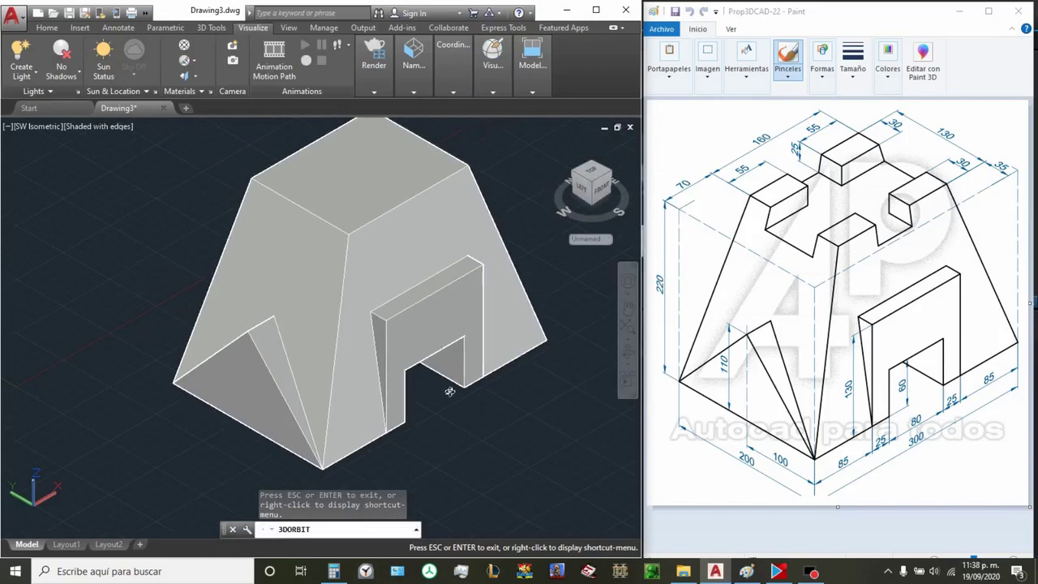
{"action": "mouse_move", "coordinate": [450, 392]}
{"action": "left_mouse_down"}
{"action": "mouse_move", "coordinate": [495, 360]}
{"action": "mouse_move", "coordinate": [526, 360]}
{"action": "mouse_move", "coordinate": [527, 384]}
{"action": "mouse_move", "coordinate": [518, 399]}
{"action": "mouse_move", "coordinate": [429, 400]}
{"action": "mouse_move", "coordinate": [462, 397]}
{"action": "mouse_move", "coordinate": [450, 400]}
{"action": "mouse_move", "coordinate": [482, 230]}
{"action": "left_mouse_up"}
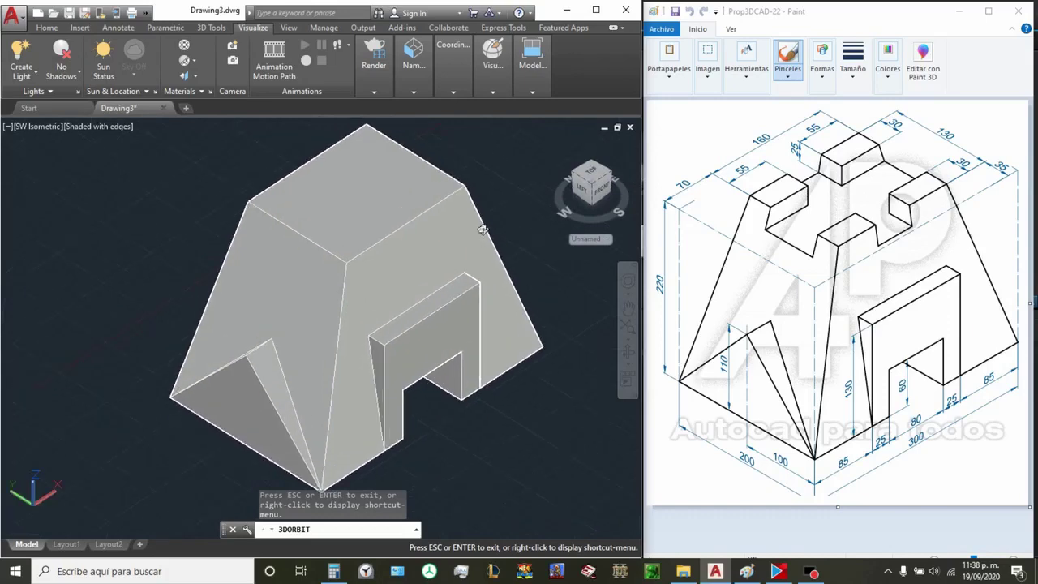
{"action": "key", "text": "Escape"}
{"action": "left_click", "coordinate": [492, 81]}
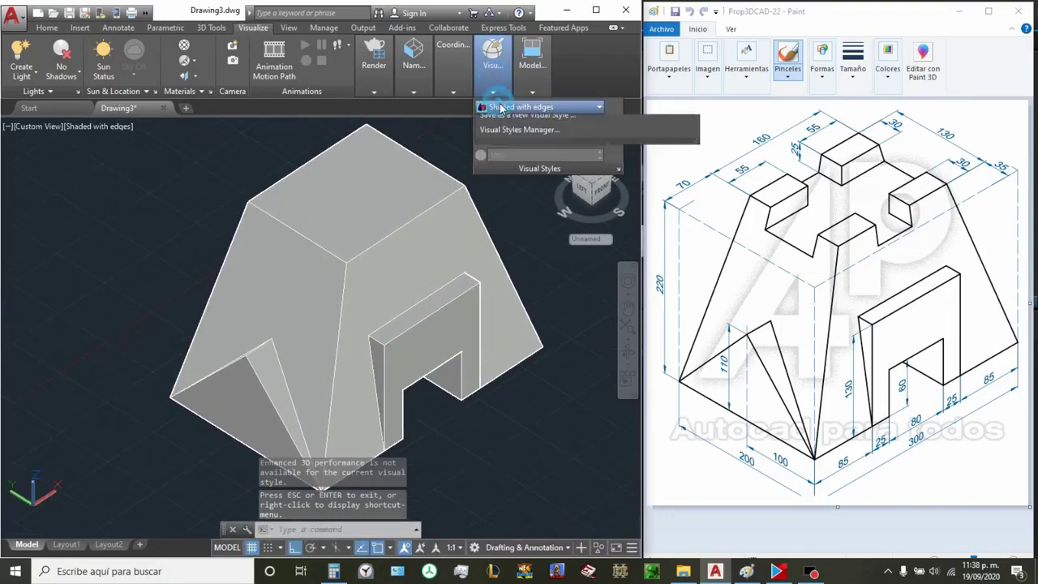
{"action": "left_click", "coordinate": [504, 131]}
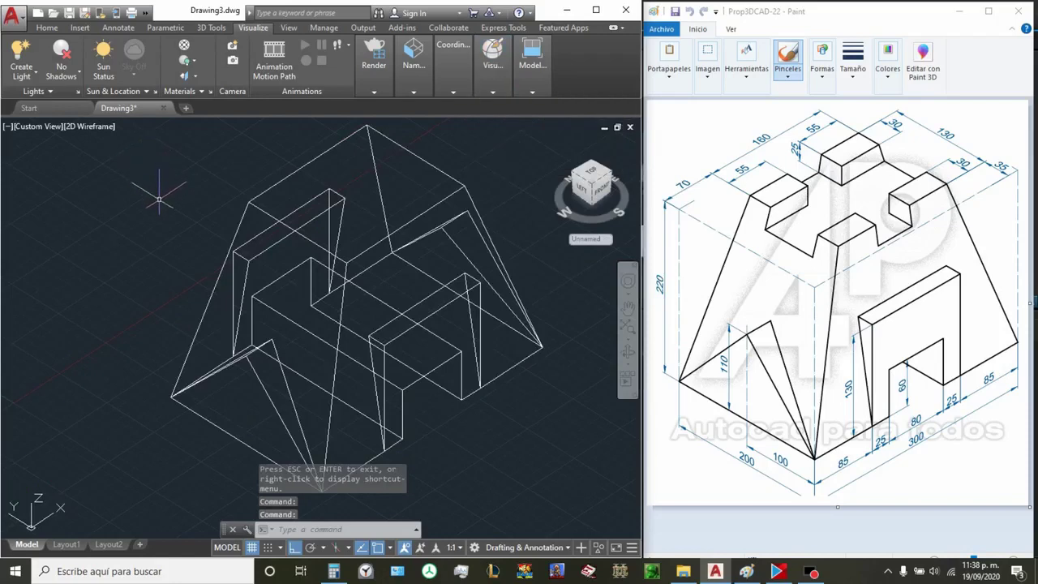
Step: Bring Calculator back over the drawing and clear its previous entries
{"action": "left_click", "coordinate": [332, 573]}
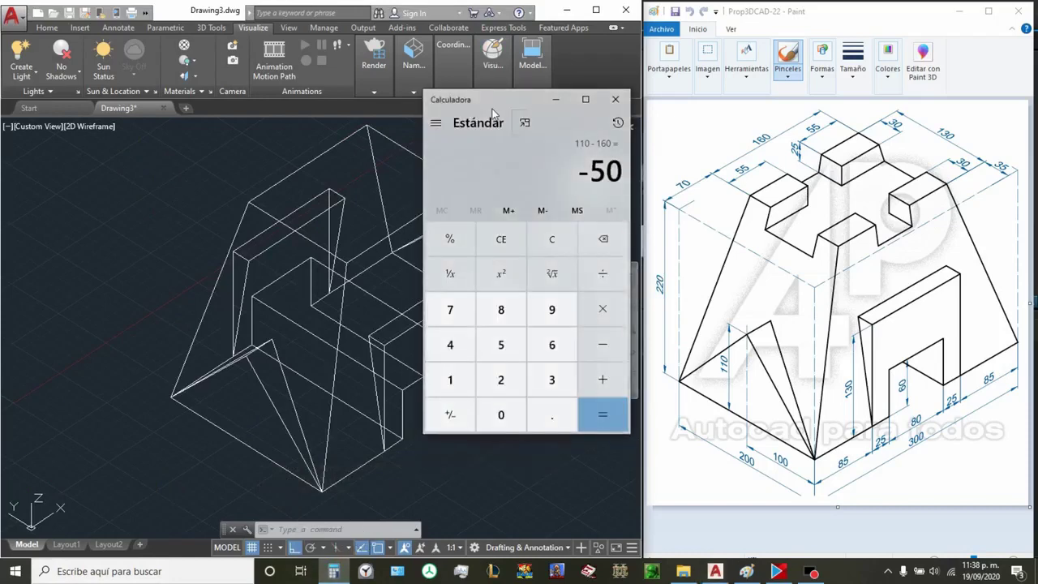
{"action": "left_click_drag", "start_coordinate": [492, 106], "coordinate": [400, 108]}
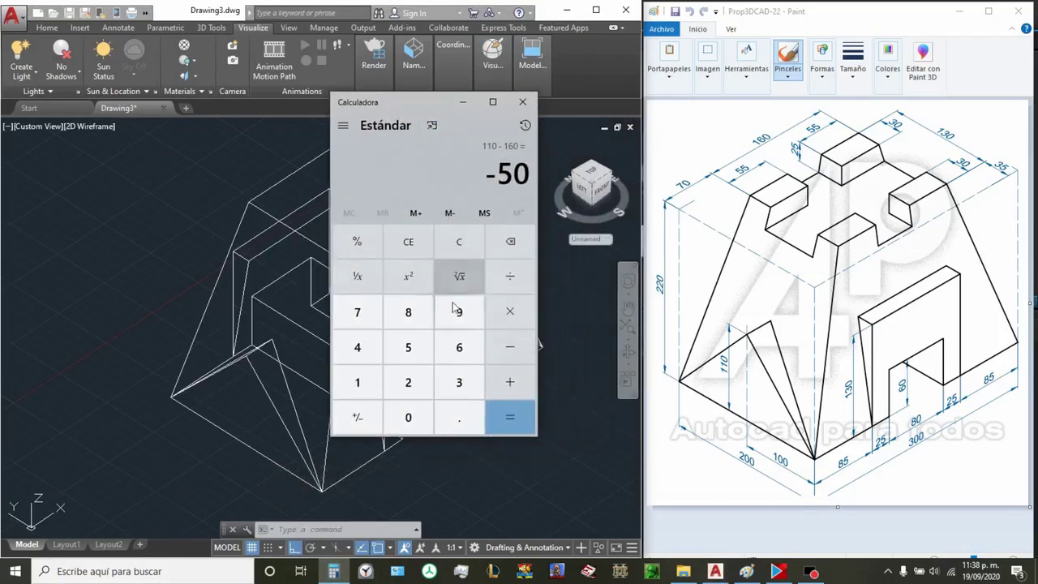
{"action": "left_click", "coordinate": [464, 243]}
{"action": "left_click", "coordinate": [418, 245]}
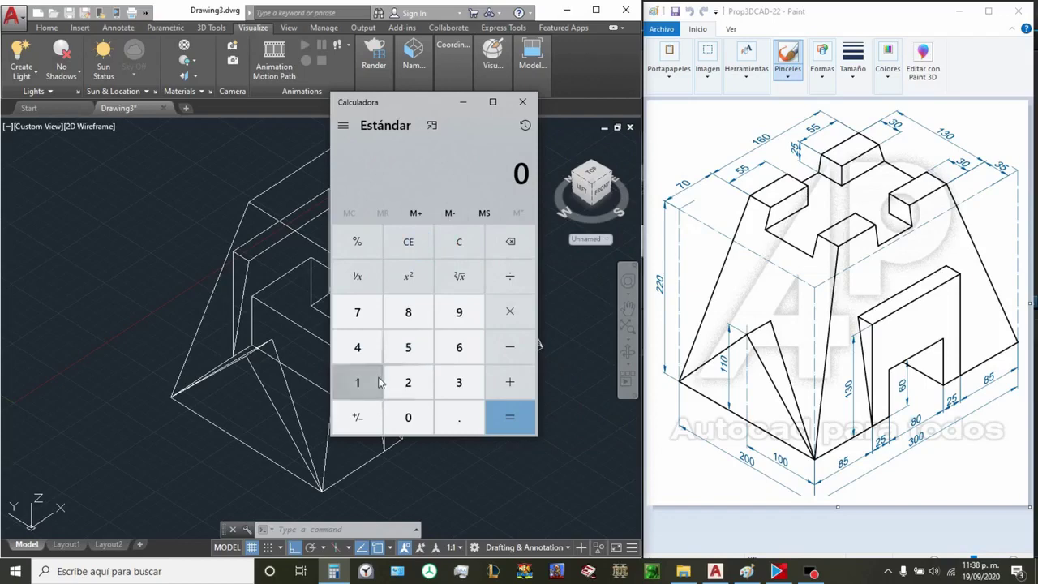
Step: Compute 55 × 2 = 110 and enter 110 − 160
{"action": "double_click", "coordinate": [408, 347]}
{"action": "left_click", "coordinate": [509, 312]}
{"action": "left_click", "coordinate": [408, 381]}
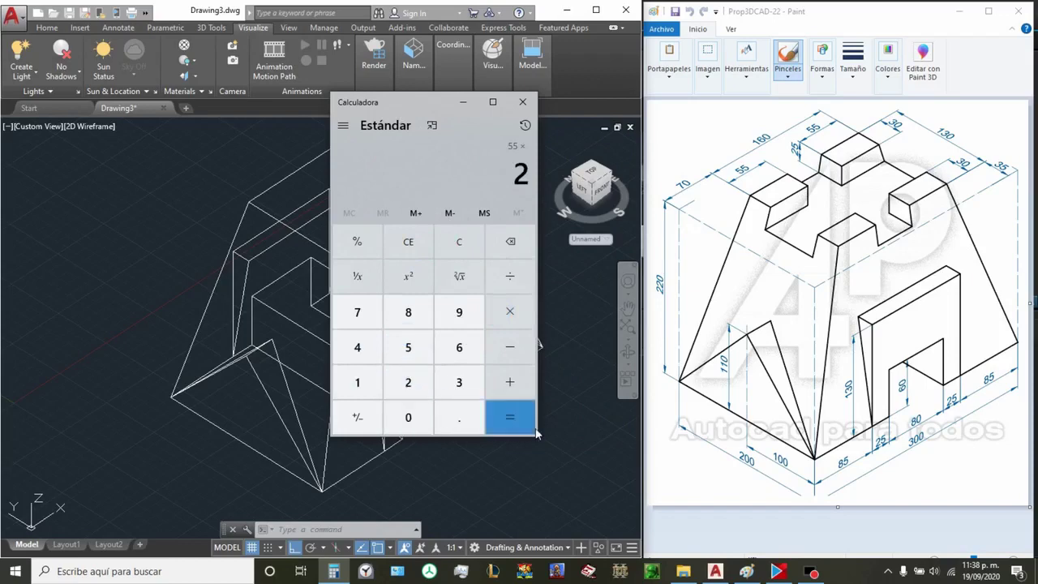
{"action": "left_click", "coordinate": [510, 347]}
{"action": "left_click", "coordinate": [357, 382]}
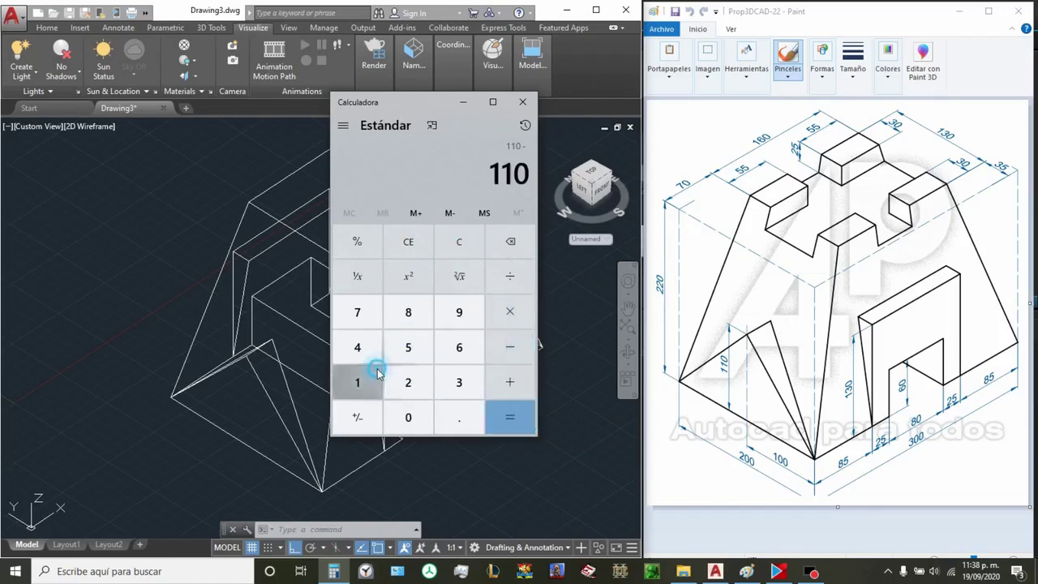
{"action": "left_click", "coordinate": [457, 349]}
{"action": "left_click", "coordinate": [408, 416]}
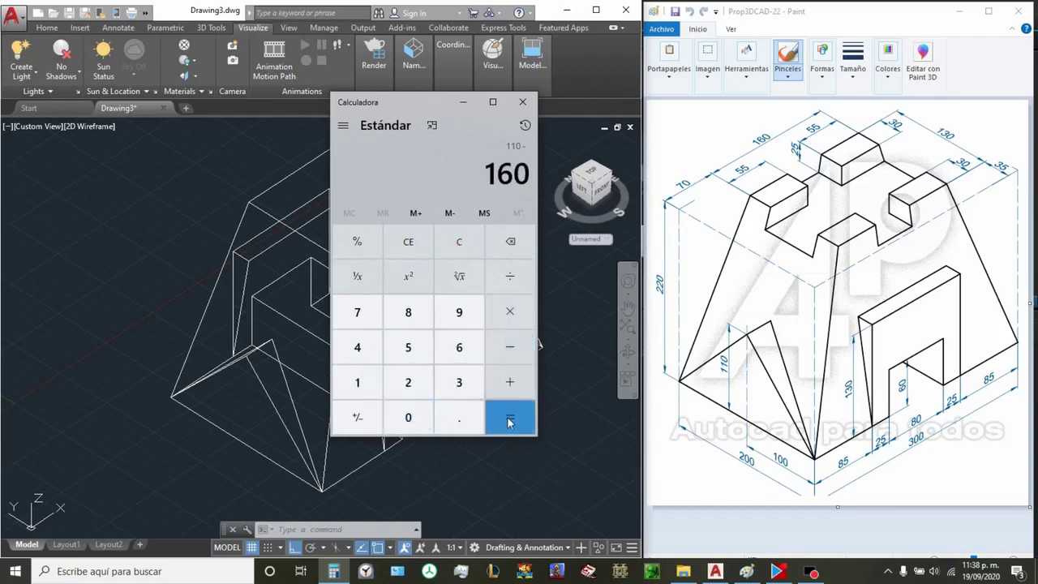
Step: Minimize Calculator to return to AutoCAD
{"action": "left_click", "coordinate": [463, 106]}
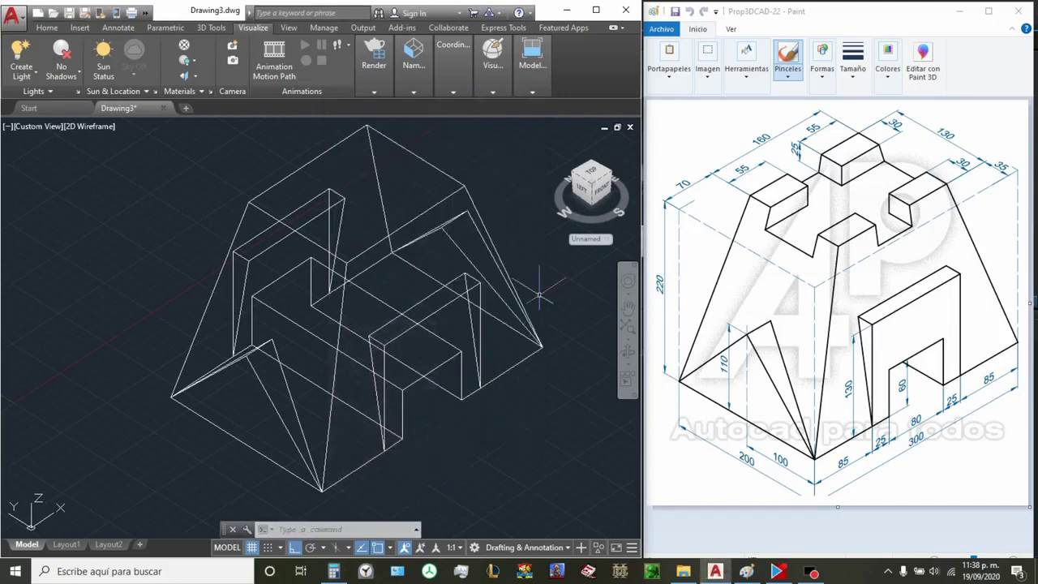
{"action": "scroll", "coordinate": [484, 328], "scroll_direction": "down", "scroll_amount": 3}
{"action": "scroll", "coordinate": [359, 294], "scroll_direction": "up", "scroll_amount": 2}
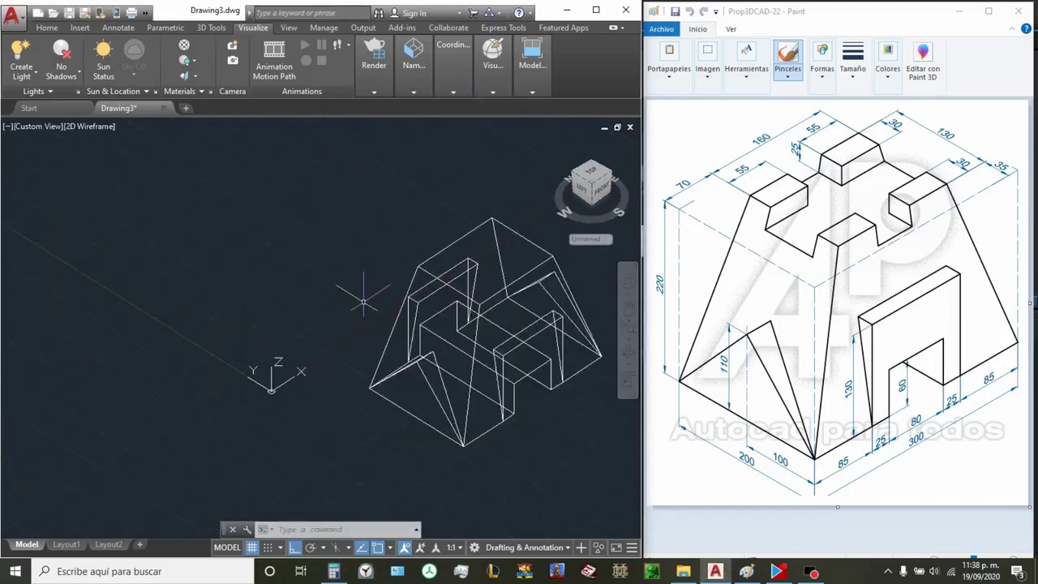
{"action": "scroll", "coordinate": [367, 249], "scroll_direction": "up", "scroll_amount": 3}
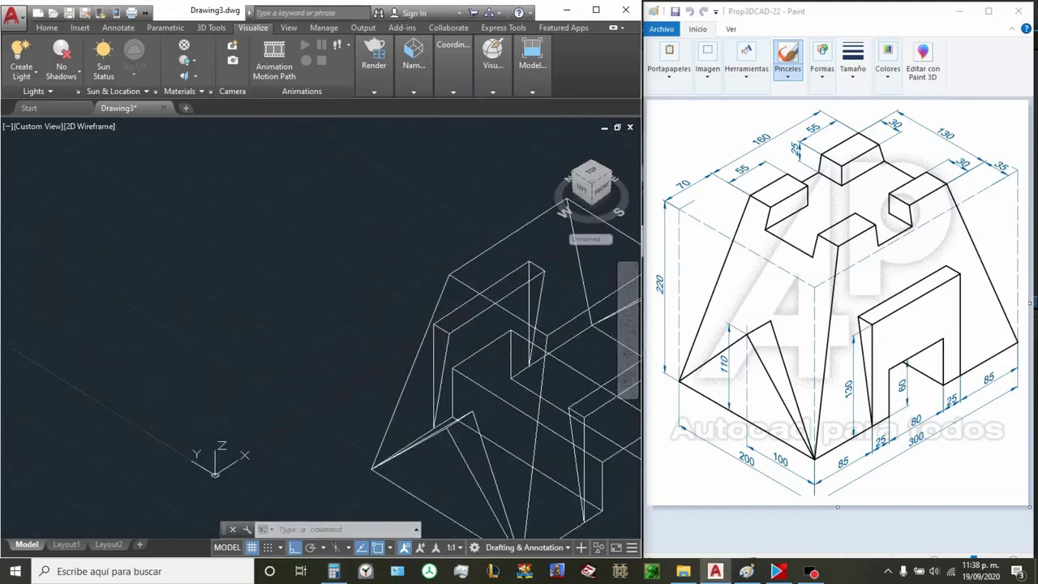
Step: Draw a closed 50 by 35 four-sided outline from lines
{"action": "key", "text": "Return"}
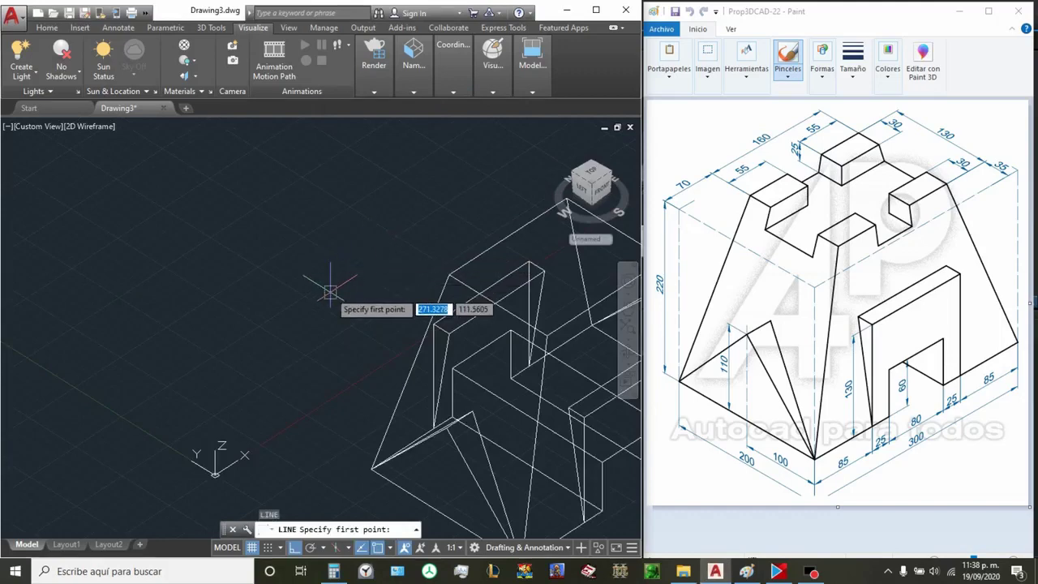
{"action": "left_click", "coordinate": [330, 292]}
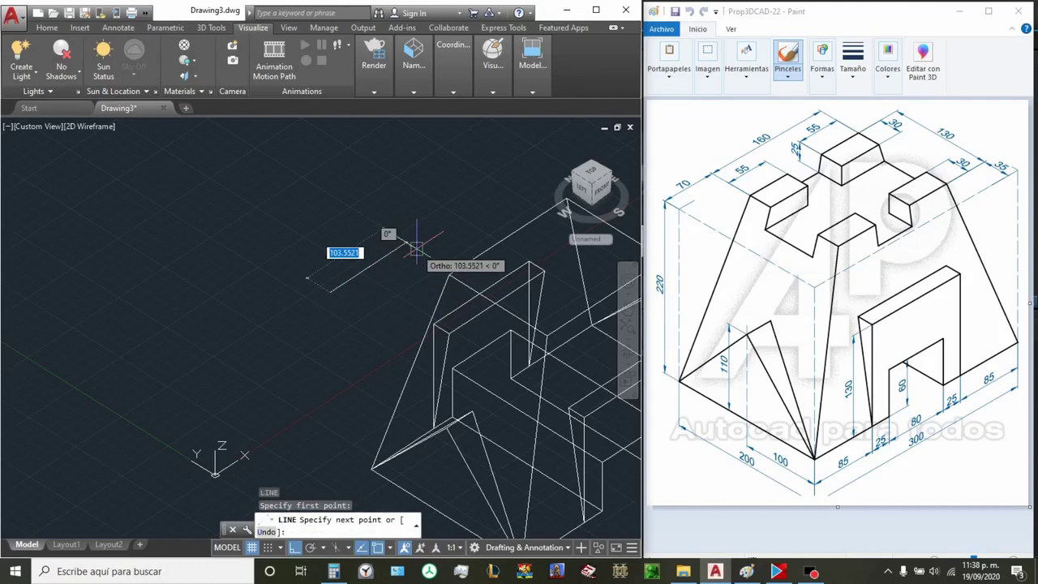
{"action": "type", "text": "50"}
{"action": "key", "text": "Return"}
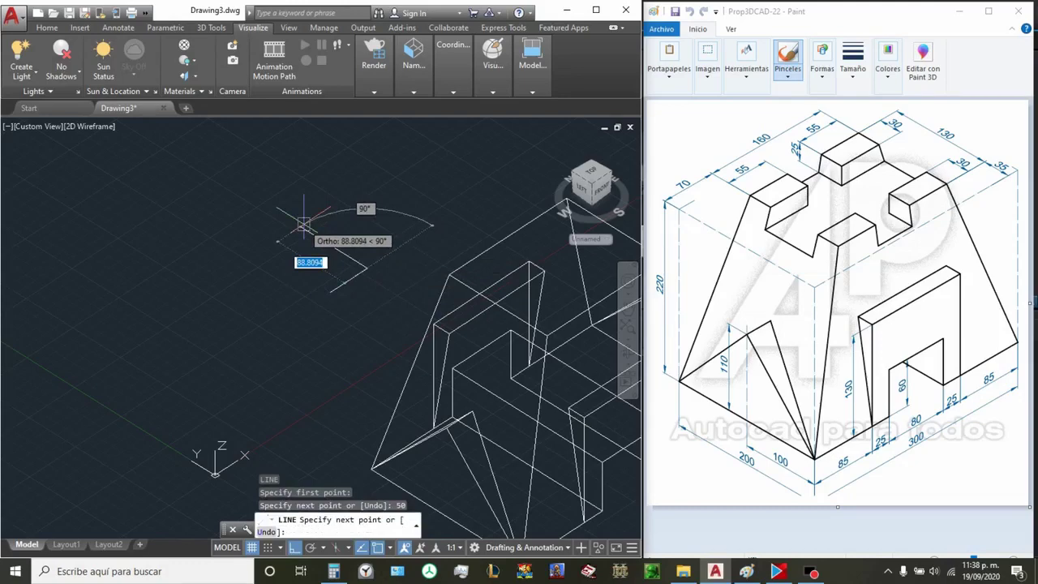
{"action": "type", "text": "35"}
{"action": "key", "text": "Return"}
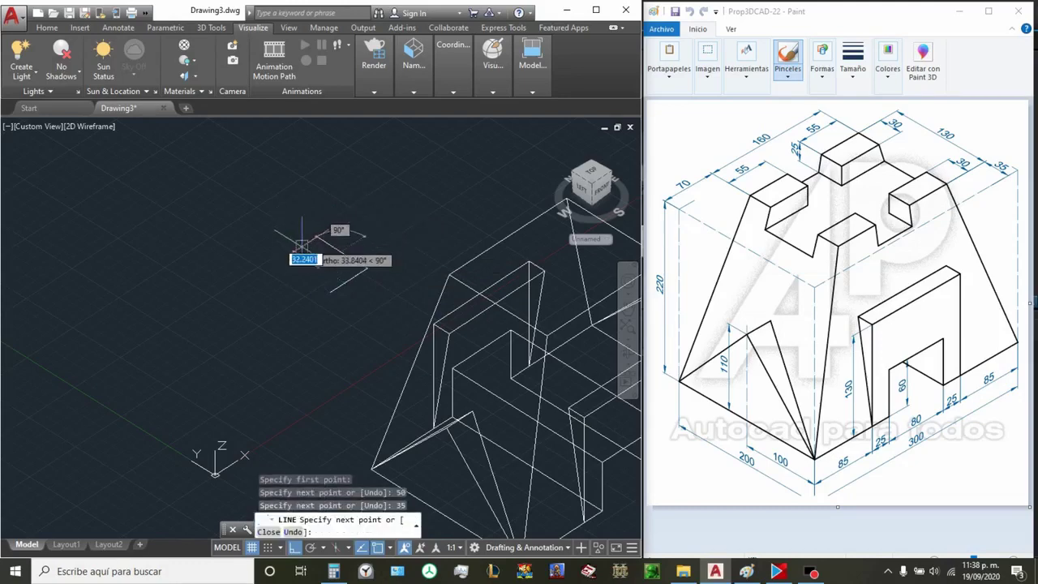
{"action": "scroll", "coordinate": [296, 252], "scroll_direction": "up", "scroll_amount": 3}
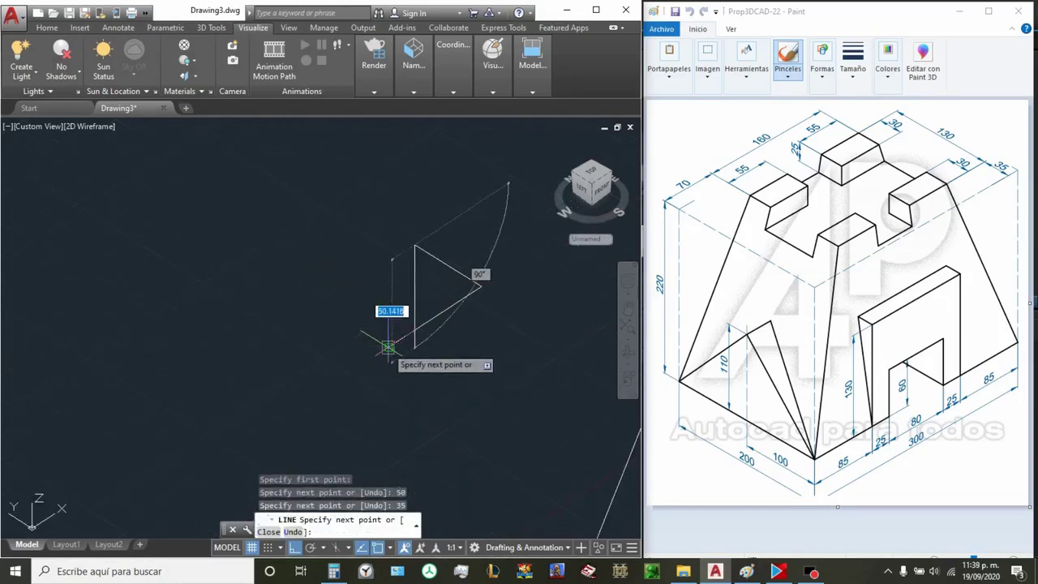
{"action": "left_click", "coordinate": [322, 307]}
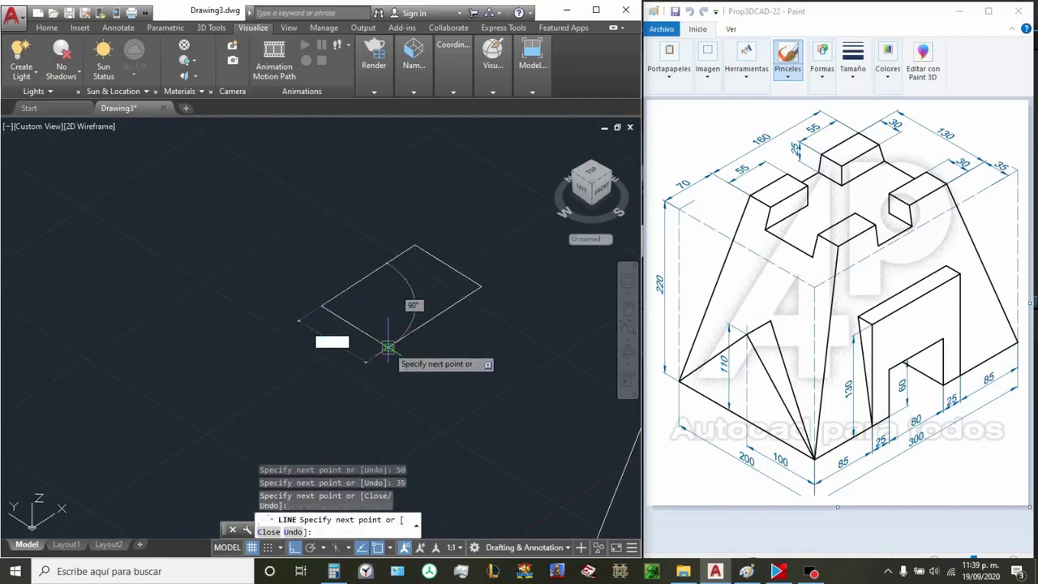
{"action": "left_click", "coordinate": [390, 348]}
{"action": "key", "text": "Escape"}
{"action": "type", "text": "J"}
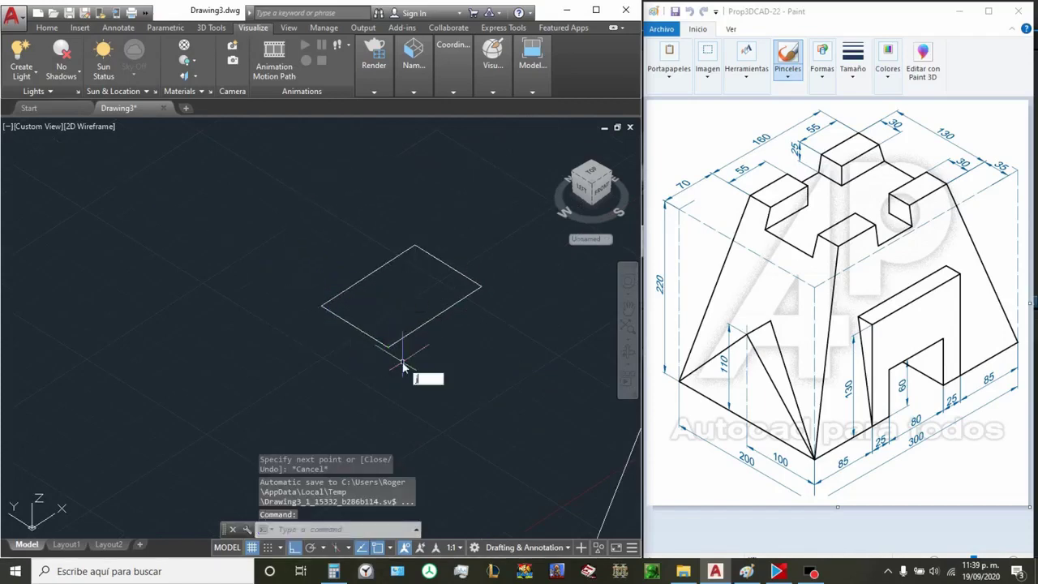
Step: Join the four outline lines into one polyline
{"action": "key", "text": "Return"}
{"action": "left_click", "coordinate": [496, 353]}
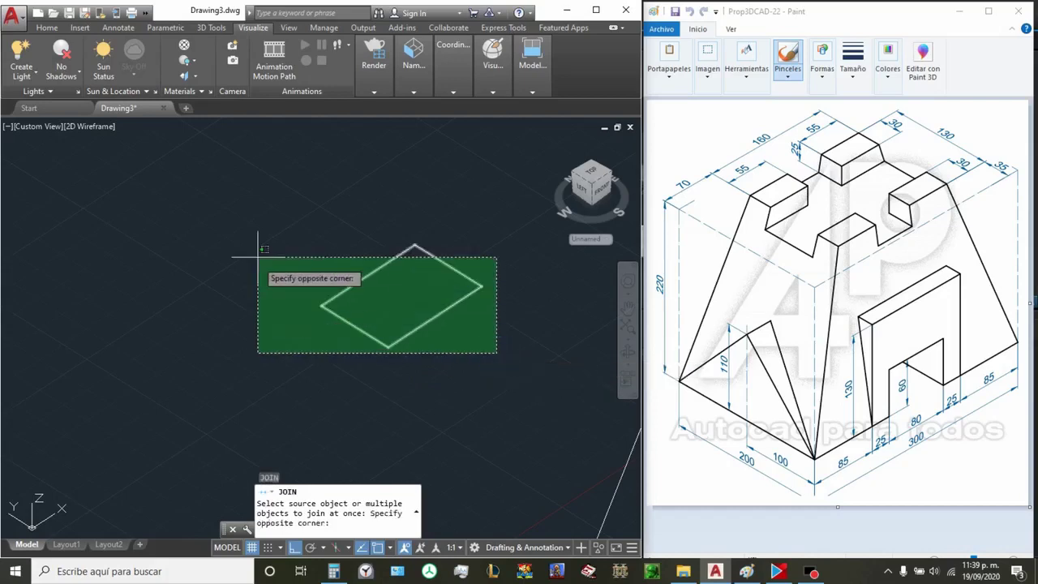
{"action": "left_click", "coordinate": [259, 226]}
{"action": "key", "text": "Return"}
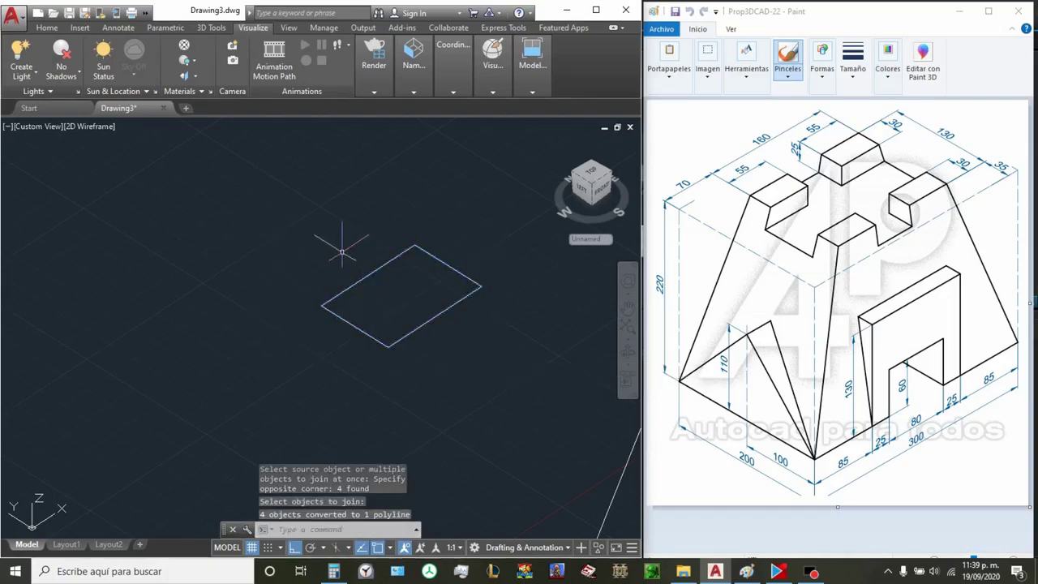
Step: Extrude the joined outline 25 units into a box solid
{"action": "left_click", "coordinate": [362, 278]}
{"action": "type", "text": "EXTRU"}
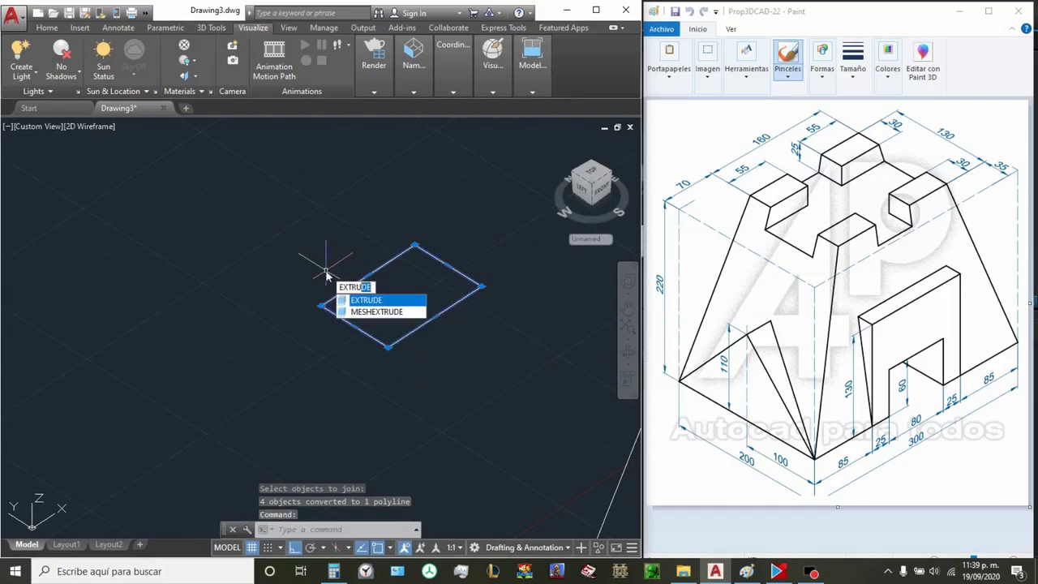
{"action": "key", "text": "Return"}
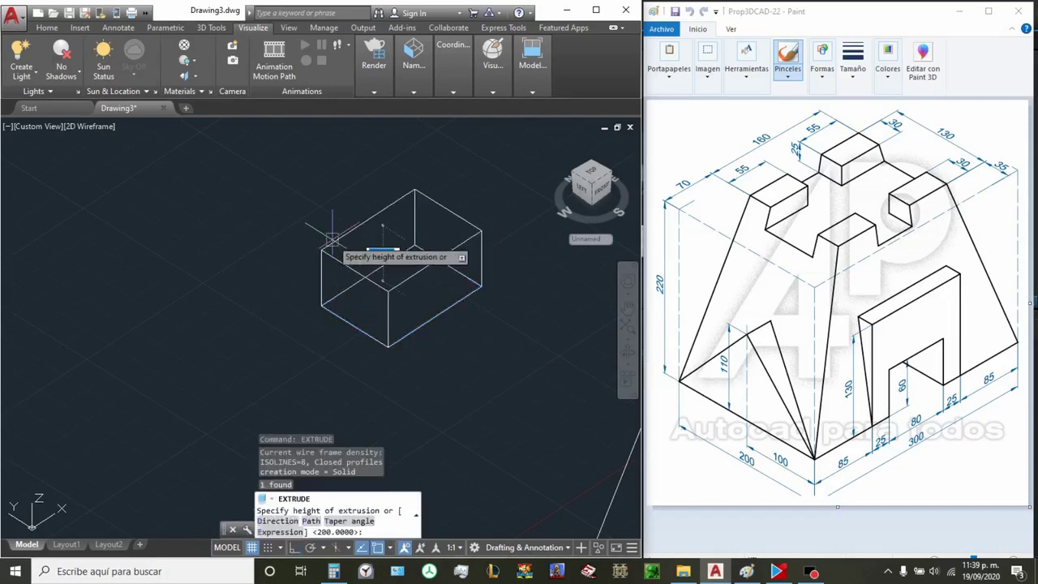
{"action": "type", "text": "25"}
{"action": "key", "text": "Return"}
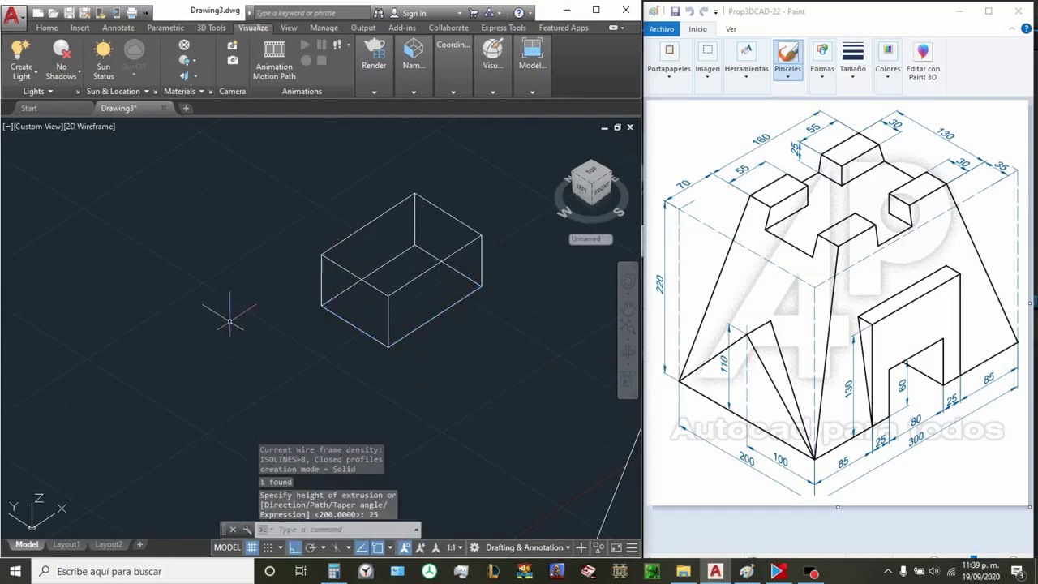
{"action": "scroll", "coordinate": [230, 319], "scroll_direction": "down", "scroll_amount": 2}
{"action": "scroll", "coordinate": [244, 324], "scroll_direction": "down", "scroll_amount": 2}
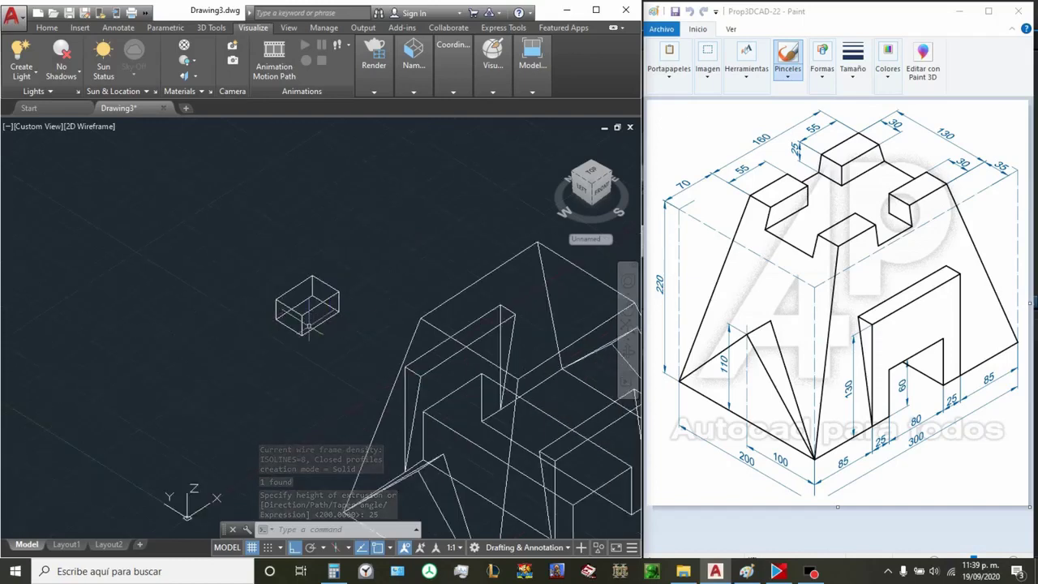
Step: Start moving the 25-unit box from its edge midpoint as base point
{"action": "scroll", "coordinate": [308, 327], "scroll_direction": "up", "scroll_amount": 1}
{"action": "left_click", "coordinate": [345, 337]}
{"action": "left_click", "coordinate": [210, 264]}
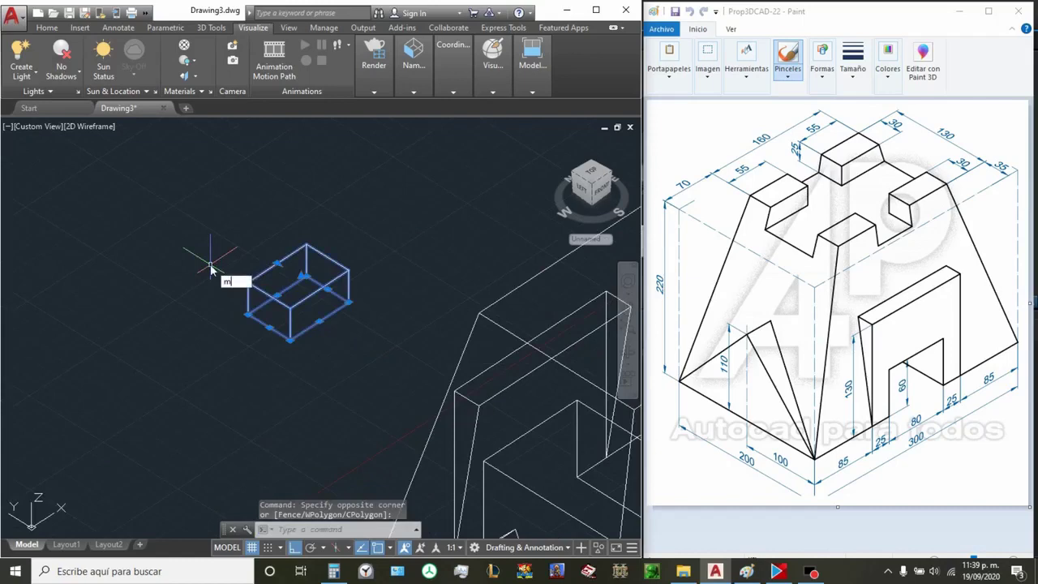
{"action": "key", "text": "Return"}
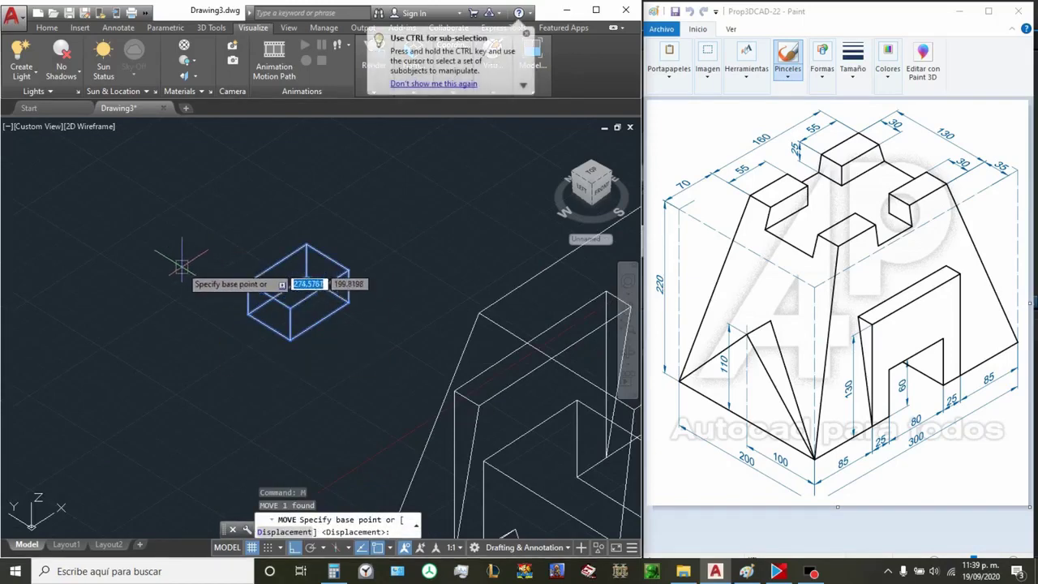
{"action": "right_click", "coordinate": [182, 266], "text": "shift"}
{"action": "left_click", "coordinate": [245, 336]}
{"action": "left_click", "coordinate": [275, 257]}
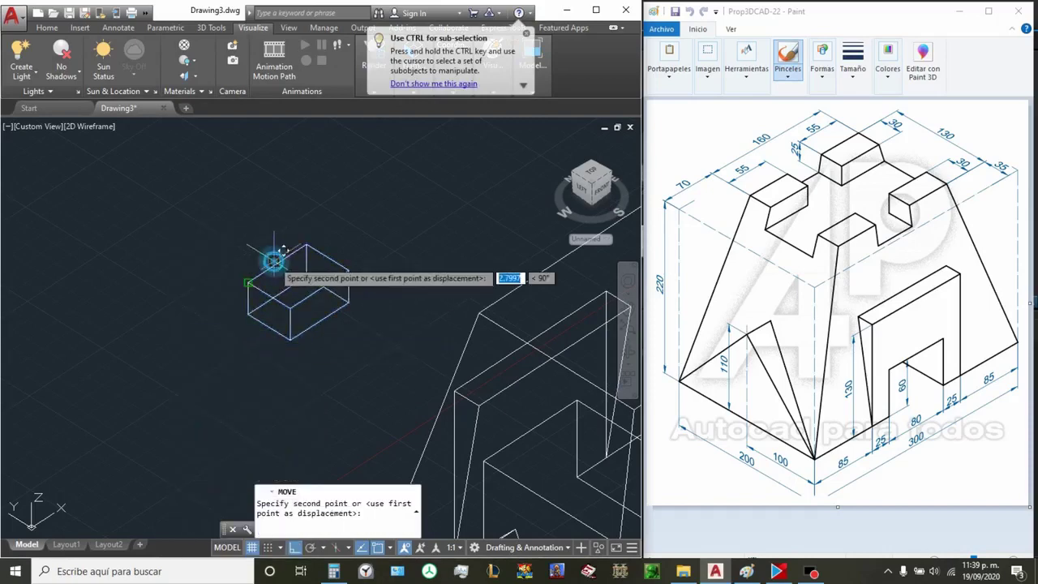
Step: Place the box on the model's edge midpoint, then switch to the Top view
{"action": "scroll", "coordinate": [276, 259], "scroll_direction": "up", "scroll_amount": 2}
{"action": "scroll", "coordinate": [340, 227], "scroll_direction": "up", "scroll_amount": 2}
{"action": "right_click", "coordinate": [314, 210], "text": "shift"}
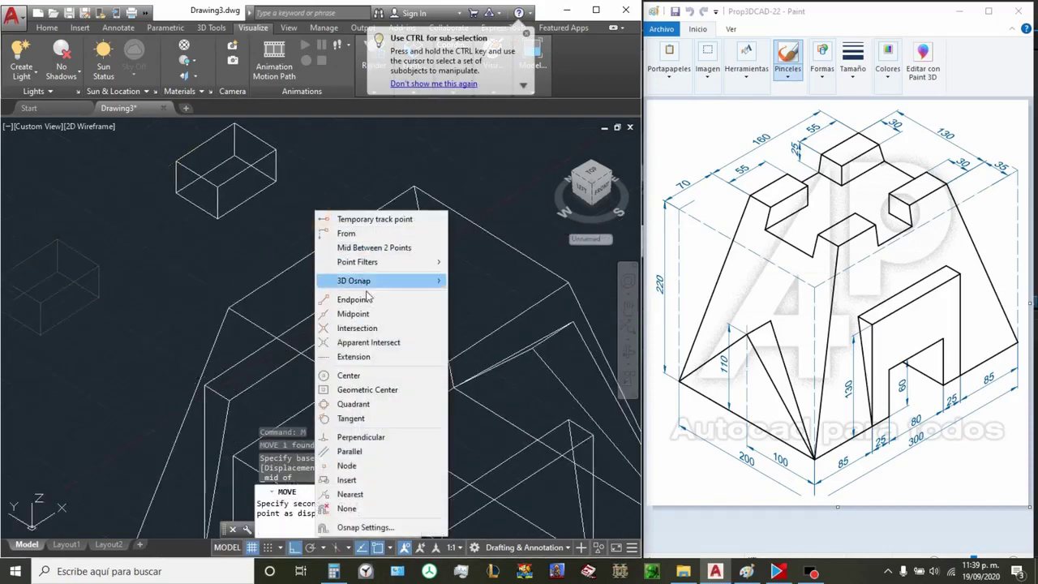
{"action": "left_click", "coordinate": [356, 314]}
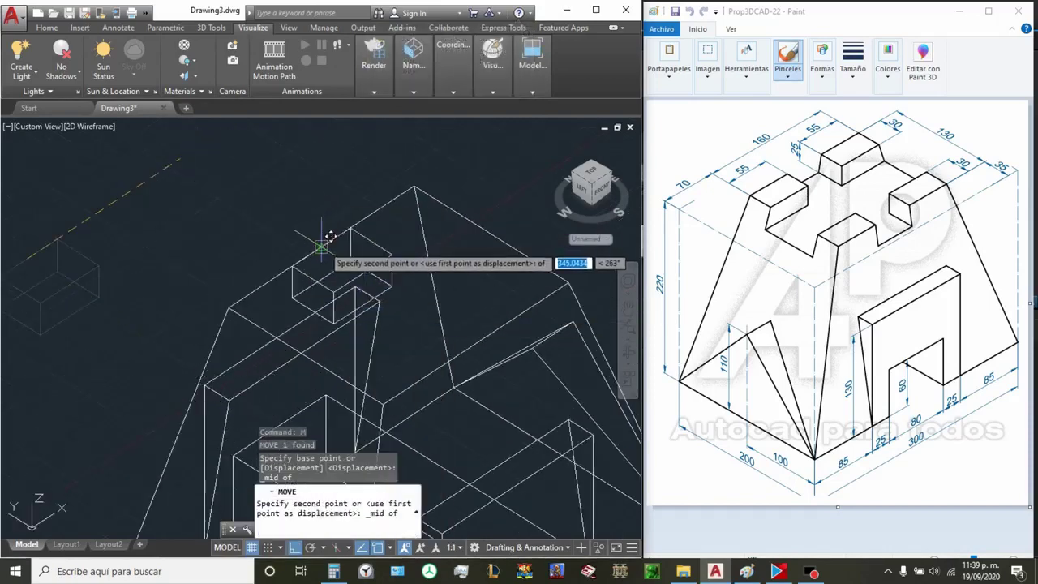
{"action": "left_click", "coordinate": [322, 246]}
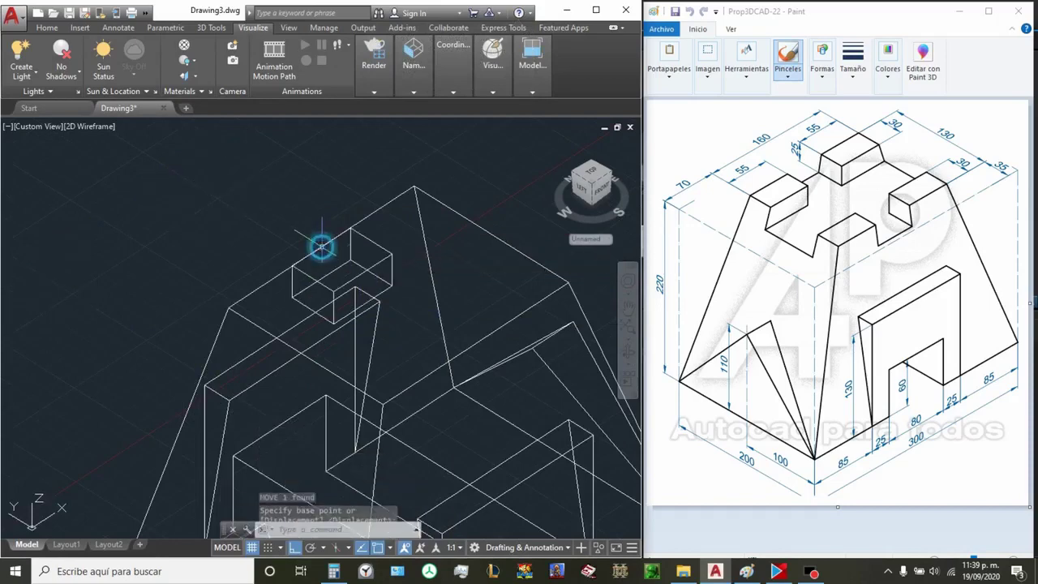
{"action": "left_click", "coordinate": [591, 174]}
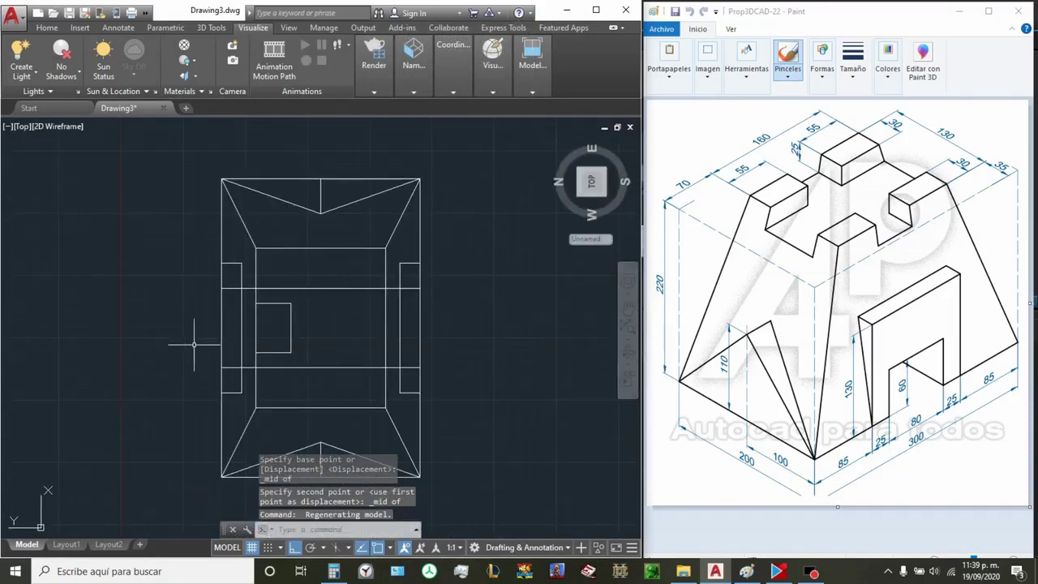
Step: Draw a 30-unit line starting from the small box's corner
{"action": "scroll", "coordinate": [194, 343], "scroll_direction": "up", "scroll_amount": 2}
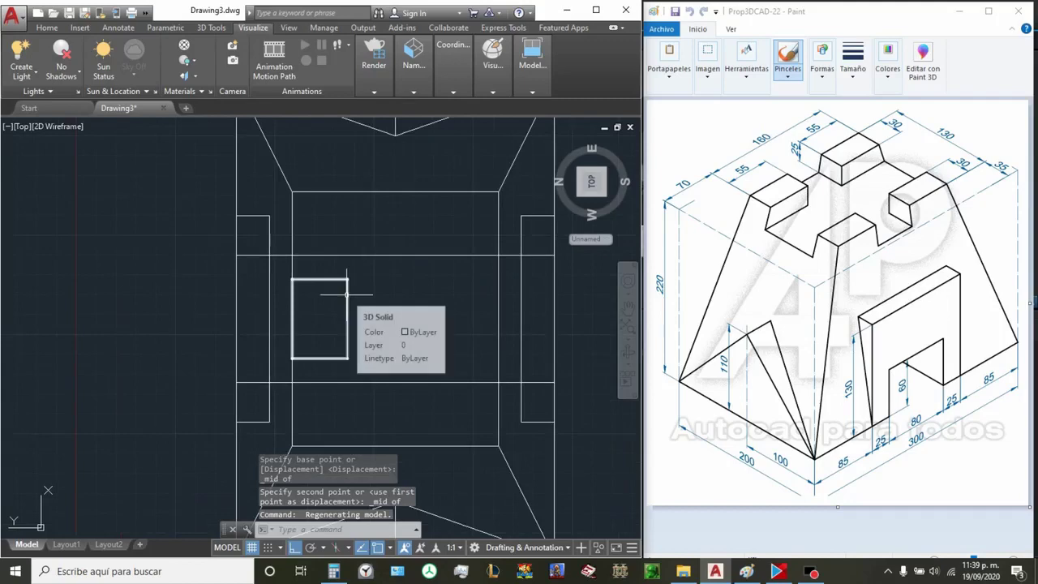
{"action": "scroll", "coordinate": [312, 270], "scroll_direction": "up", "scroll_amount": 2}
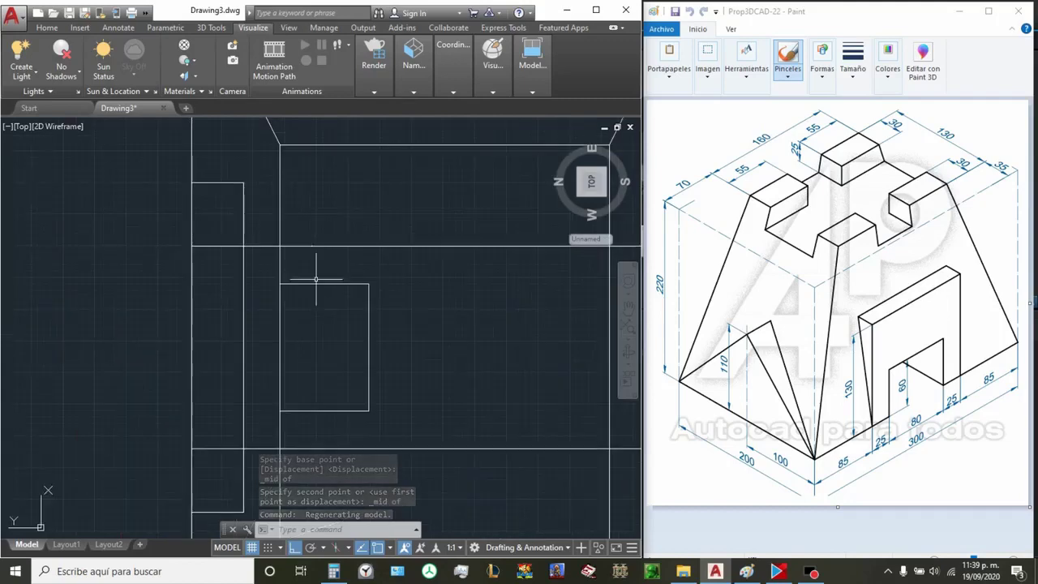
{"action": "scroll", "coordinate": [384, 299], "scroll_direction": "up", "scroll_amount": 2}
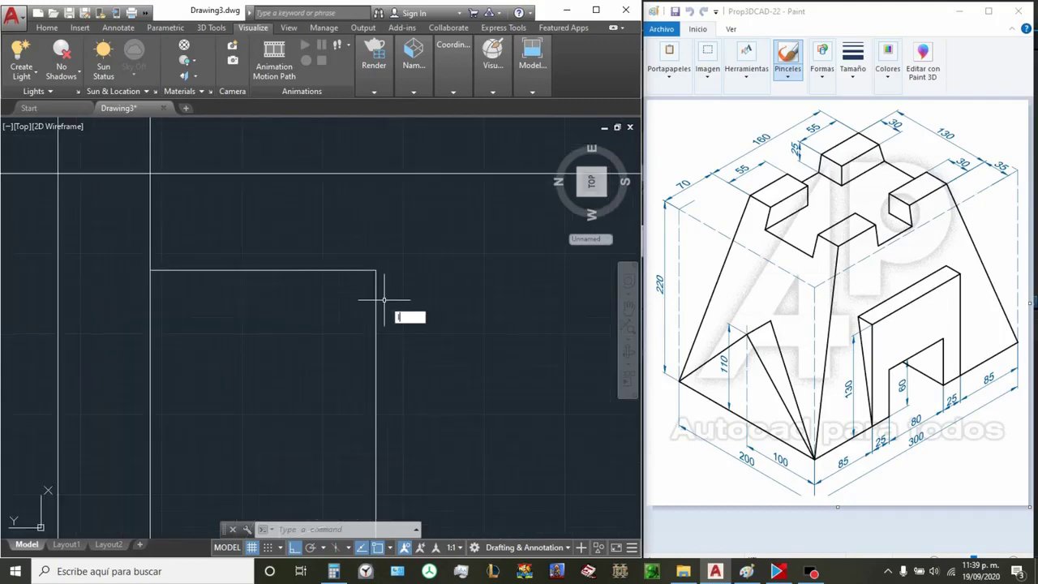
{"action": "key", "text": "Return"}
{"action": "left_click", "coordinate": [375, 249]}
{"action": "type", "text": "30"}
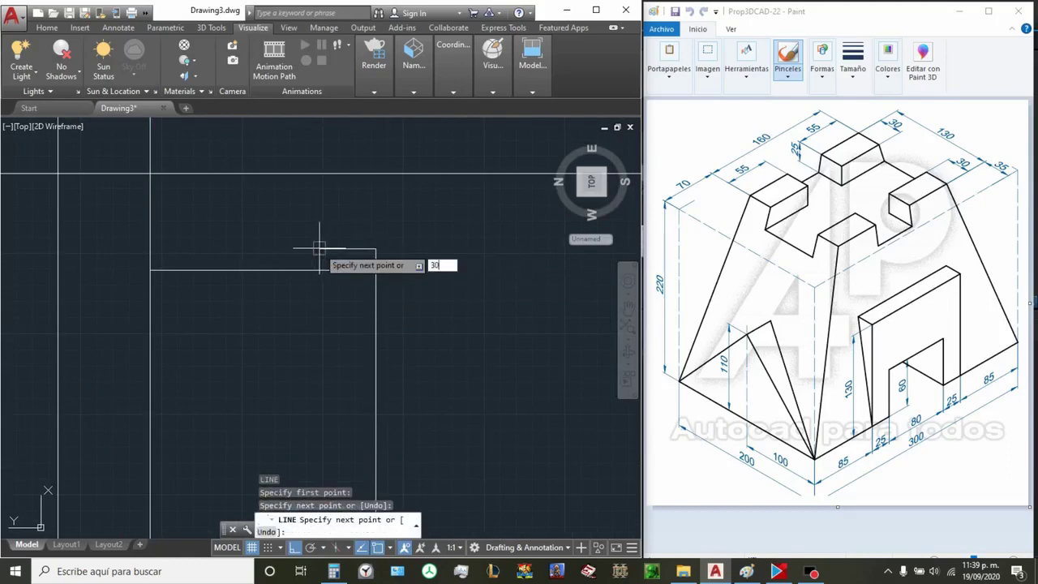
{"action": "key", "text": "Return"}
{"action": "key", "text": "Escape"}
Step: Move the box and new lines to a picked spot, then undo that move
{"action": "left_click", "coordinate": [394, 311]}
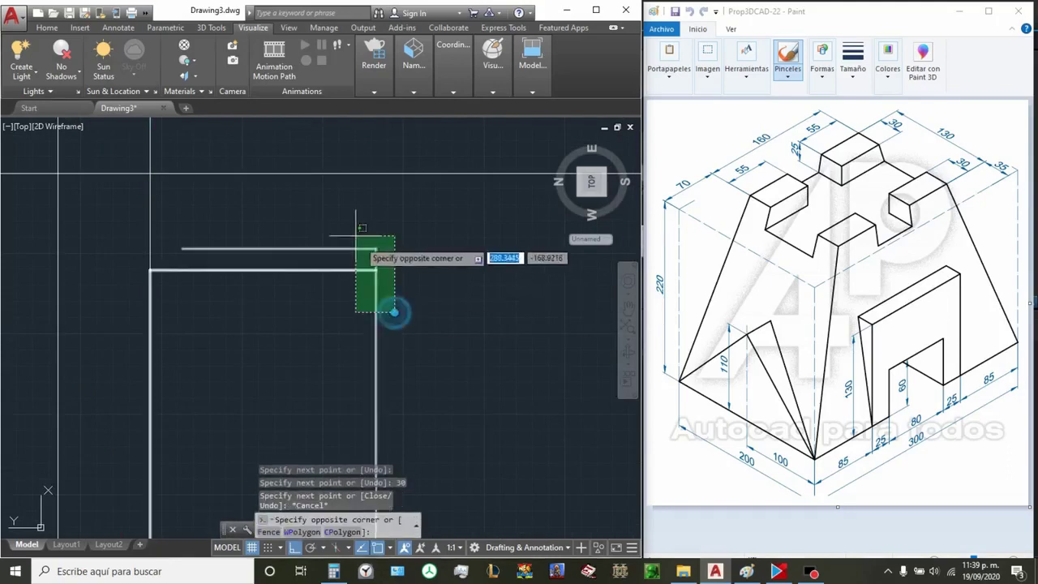
{"action": "left_click", "coordinate": [339, 223]}
{"action": "type", "text": "m"}
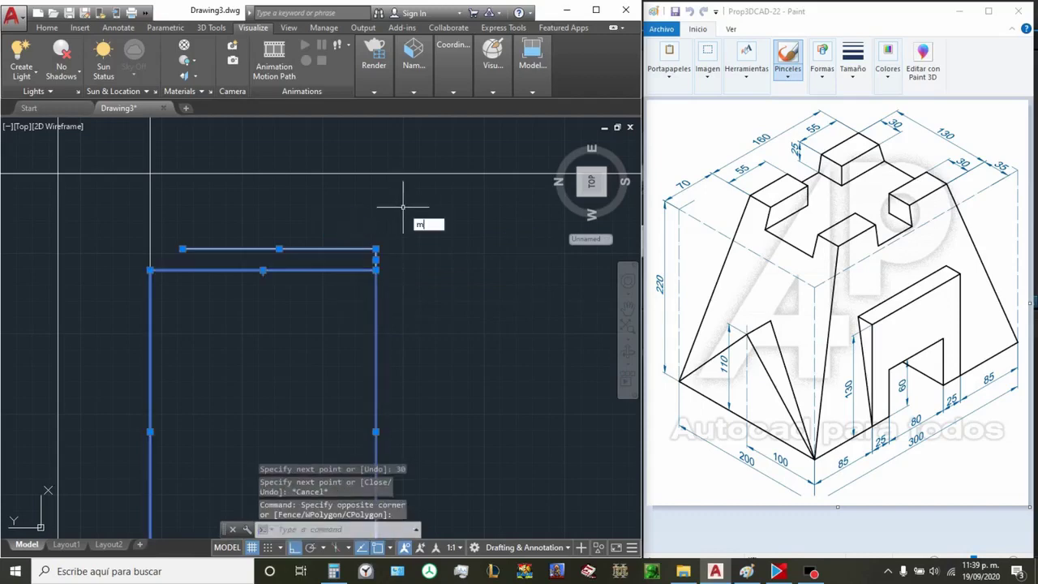
{"action": "key", "text": "Return"}
{"action": "left_click", "coordinate": [556, 362]}
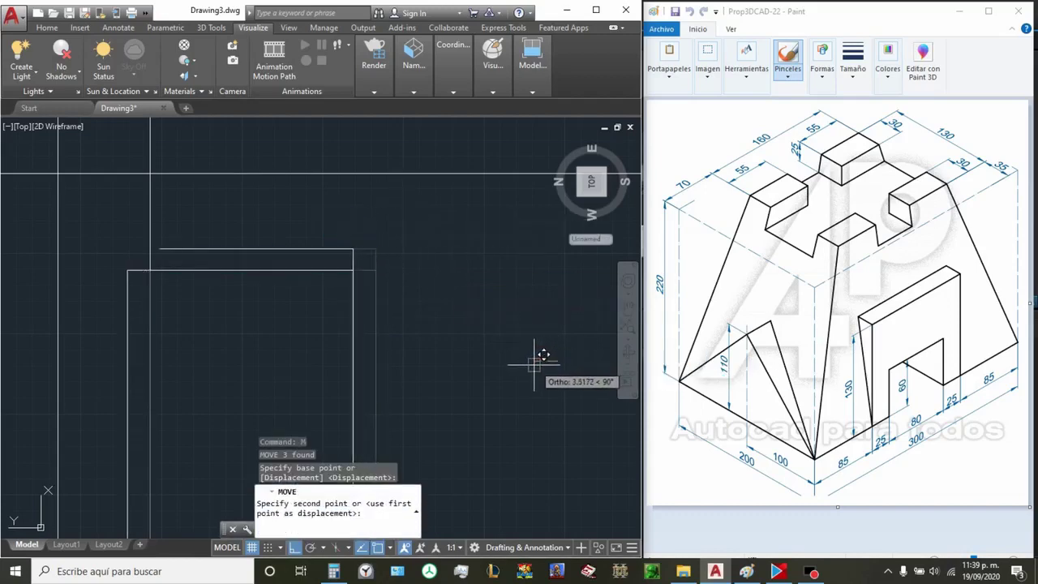
{"action": "left_click", "coordinate": [525, 368]}
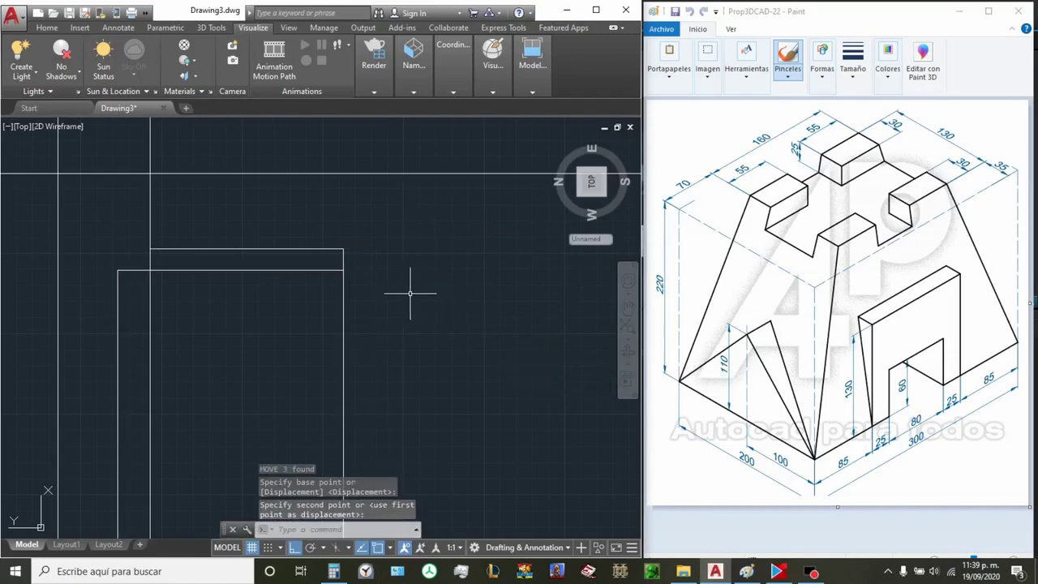
{"action": "scroll", "coordinate": [409, 250], "scroll_direction": "down", "scroll_amount": 2}
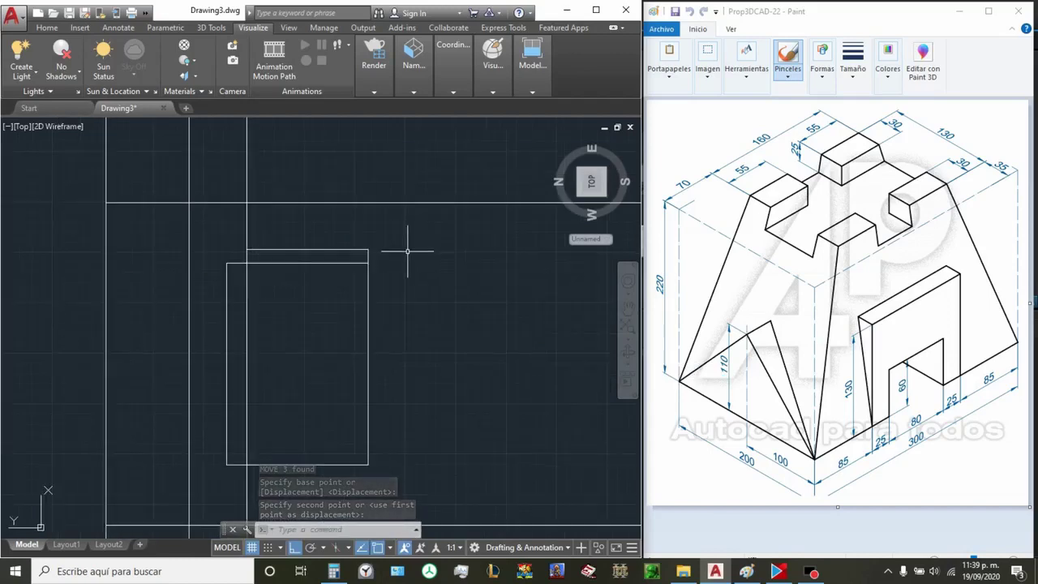
{"action": "key", "text": "ctrl+z"}
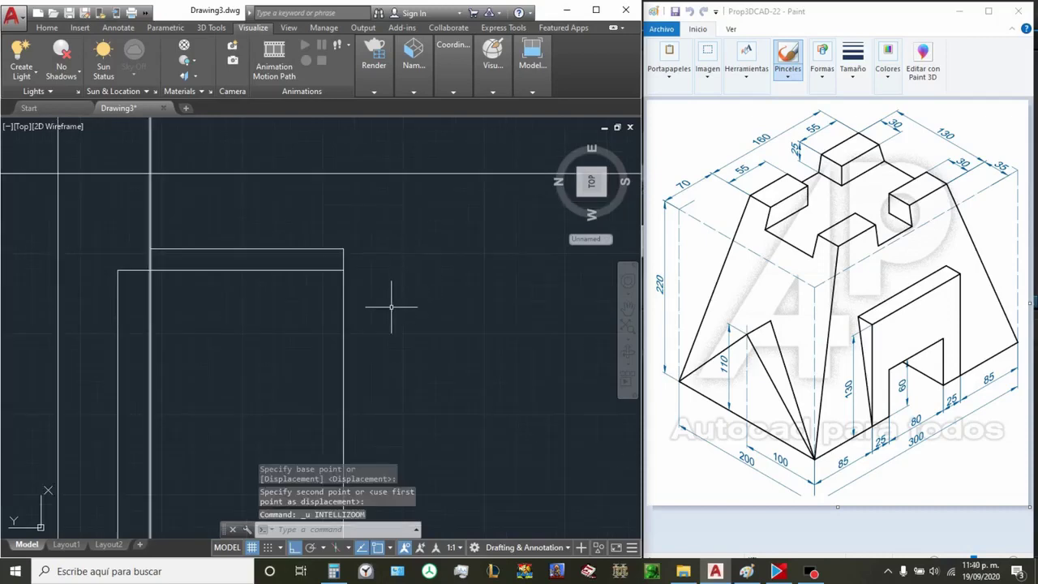
{"action": "key", "text": "ctrl+z"}
Step: Reselect the box and lines and move them 5 units
{"action": "left_click", "coordinate": [428, 317]}
{"action": "left_click", "coordinate": [317, 215]}
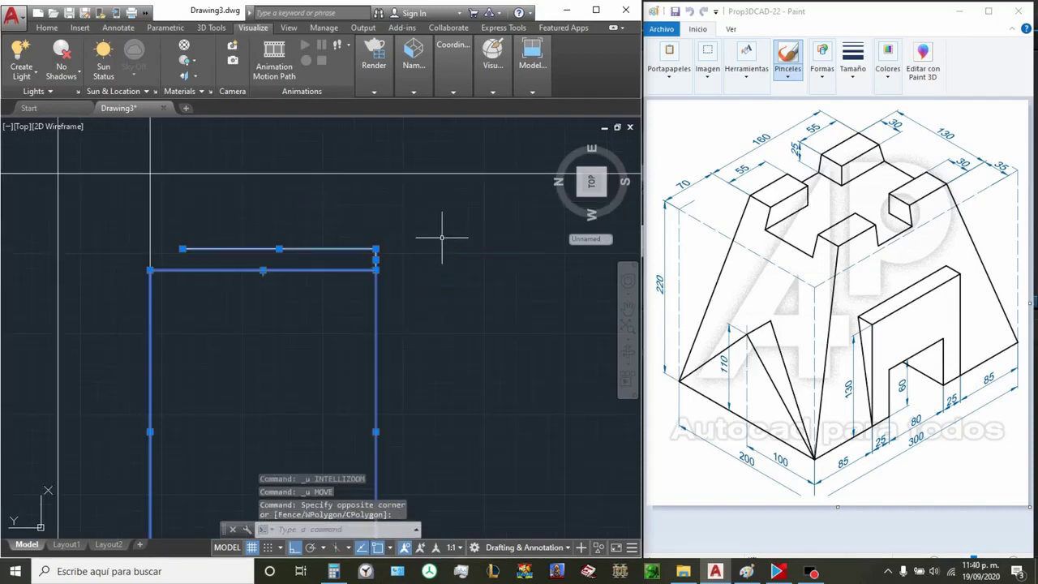
{"action": "type", "text": "m"}
{"action": "key", "text": "Return"}
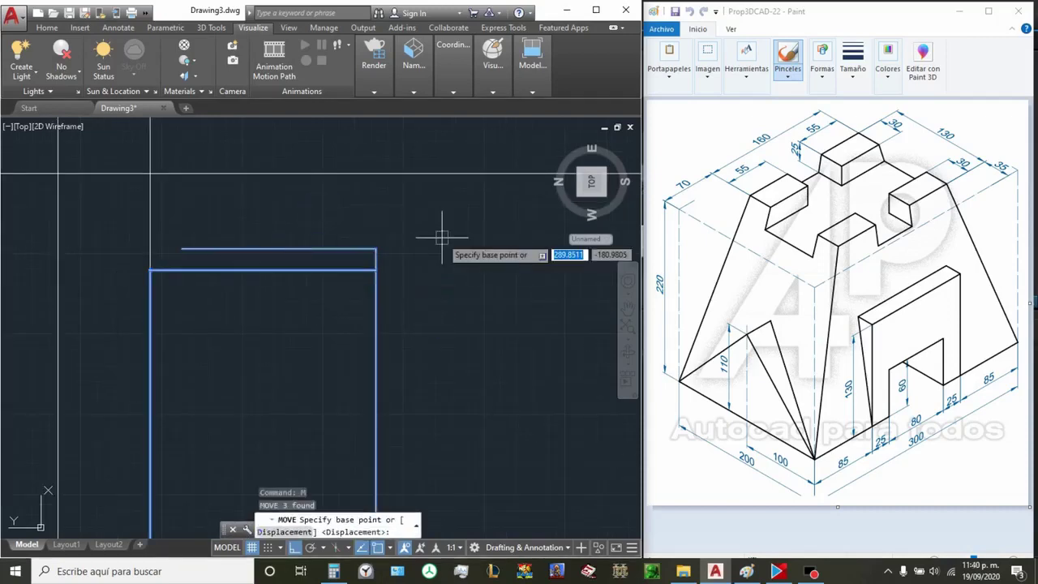
{"action": "left_click", "coordinate": [394, 217]}
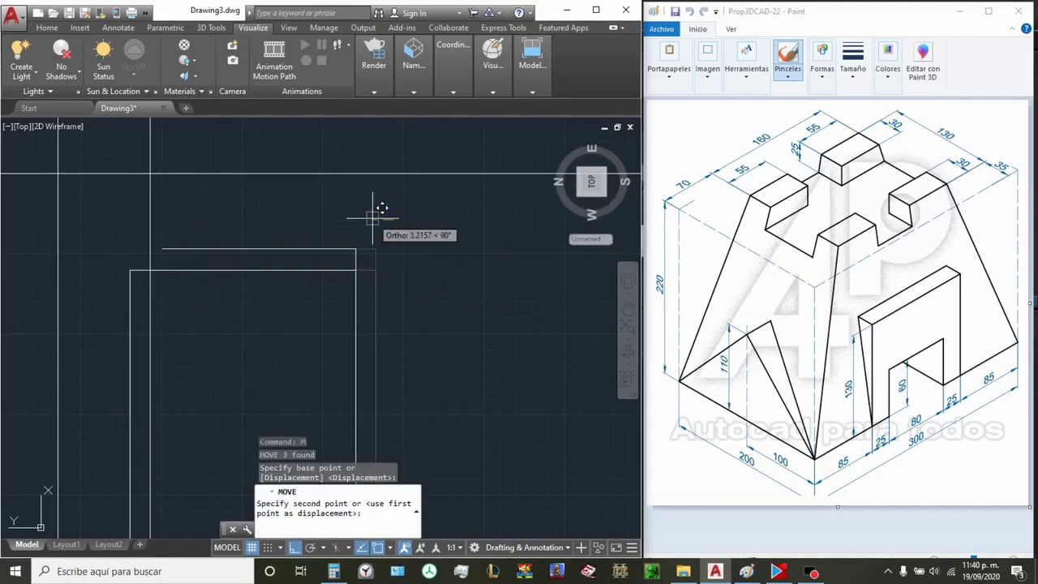
{"action": "type", "text": "5"}
{"action": "key", "text": "Return"}
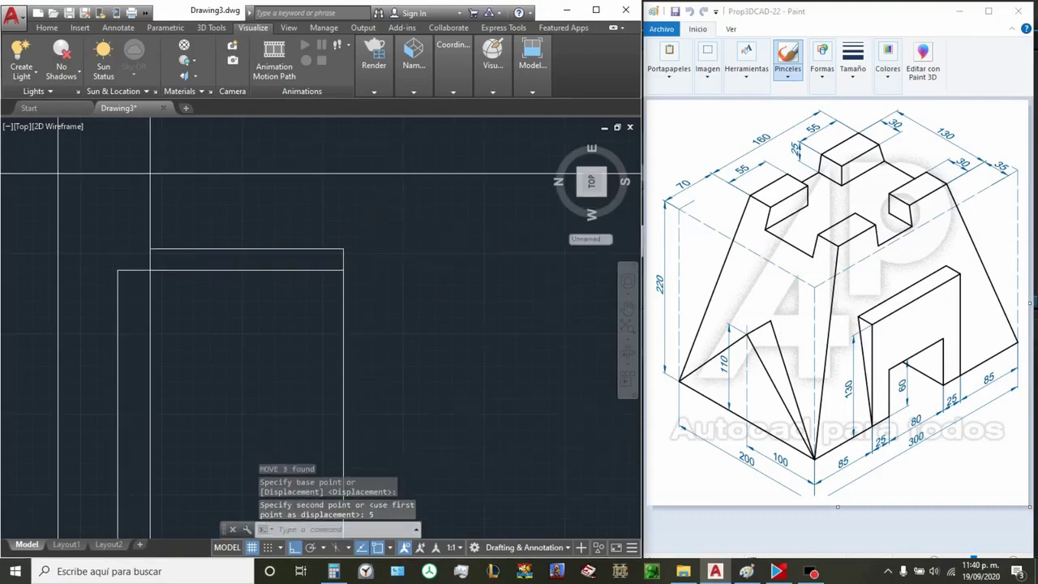
{"action": "scroll", "coordinate": [394, 274], "scroll_direction": "down", "scroll_amount": 5}
{"action": "scroll", "coordinate": [392, 301], "scroll_direction": "up", "scroll_amount": 3}
{"action": "left_click", "coordinate": [325, 344]}
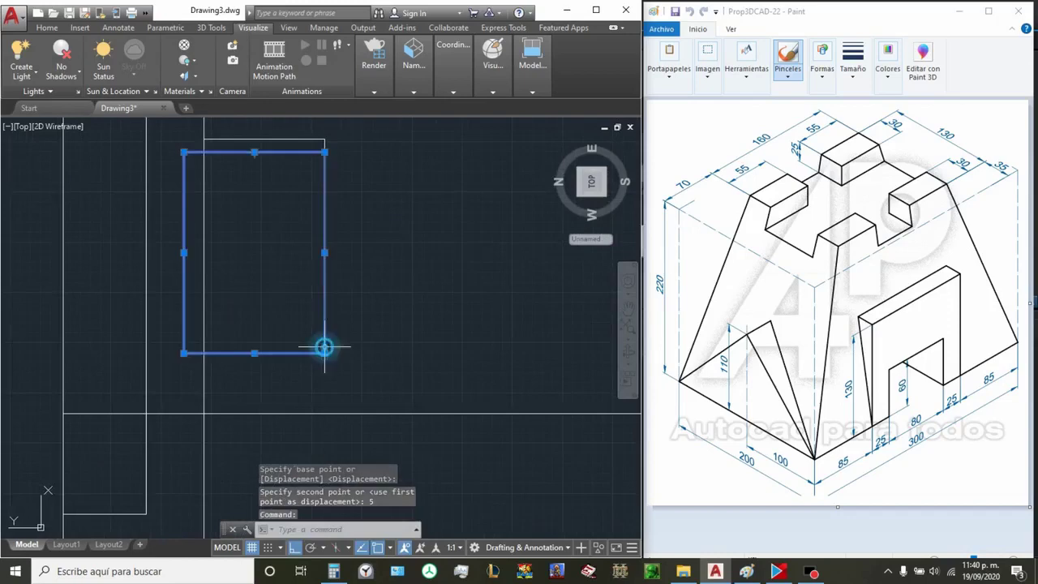
{"action": "scroll", "coordinate": [412, 209], "scroll_direction": "down", "scroll_amount": 4}
Step: Mirror the notch rectangle across an axis from the triangle apex, keeping the original
{"action": "type", "text": "i"}
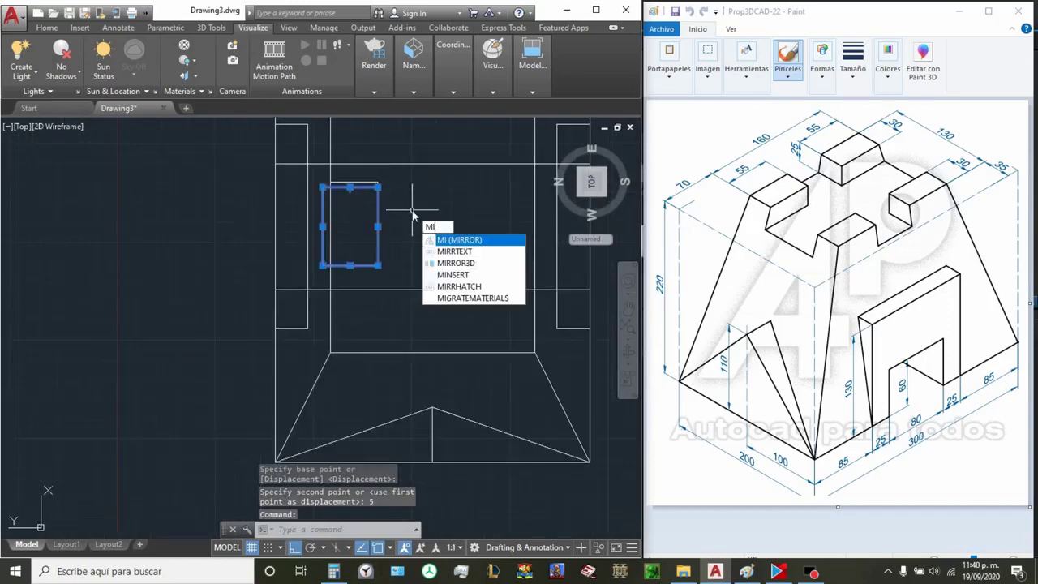
{"action": "key", "text": "Return"}
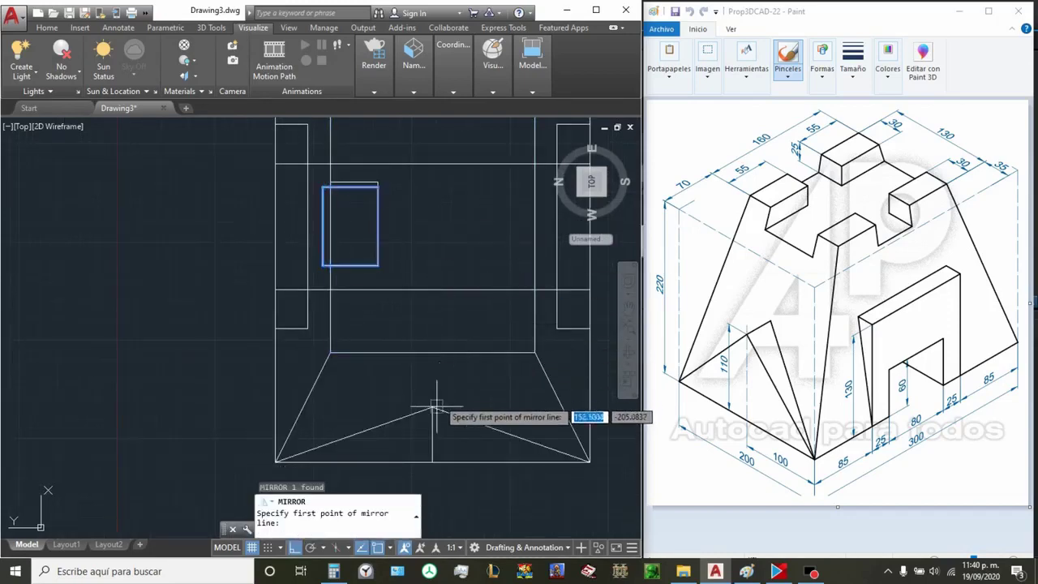
{"action": "left_click", "coordinate": [432, 408]}
{"action": "scroll", "coordinate": [429, 369], "scroll_direction": "down", "scroll_amount": 4}
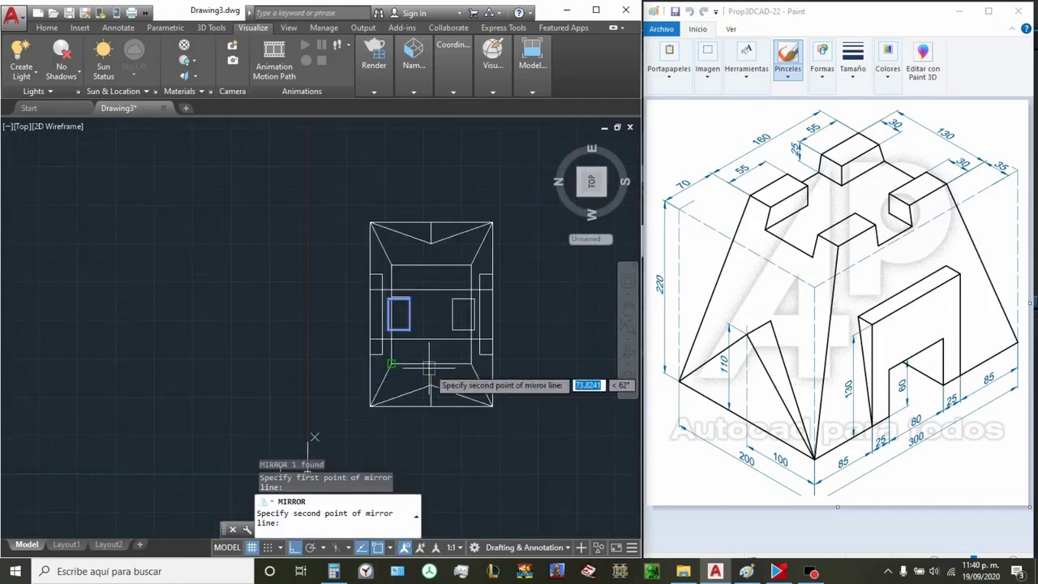
{"action": "left_click", "coordinate": [430, 440]}
{"action": "key", "text": "Return"}
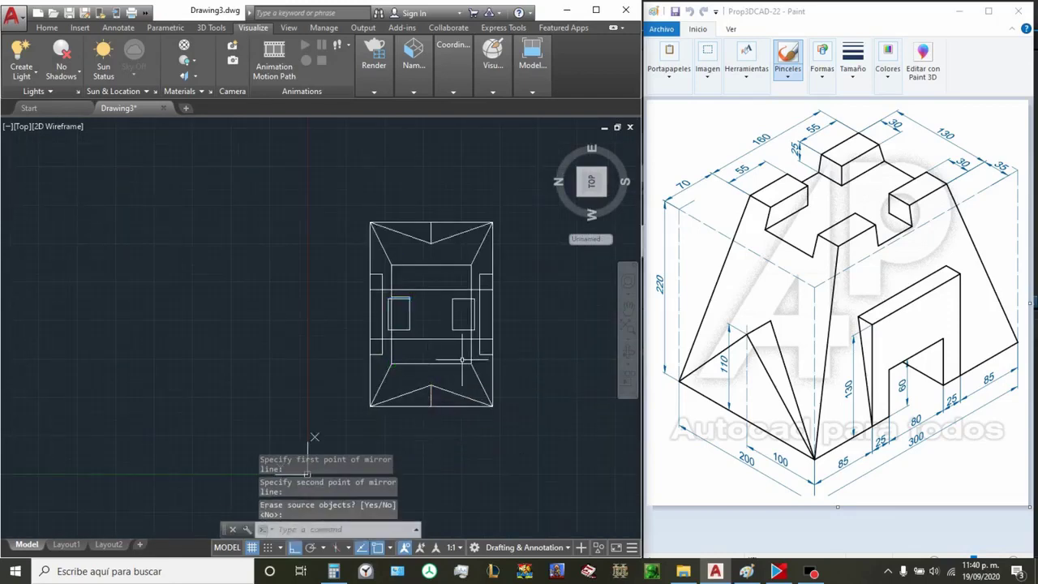
Step: Switch to SW Isometric and erase the two stray lines near the top
{"action": "left_click", "coordinate": [420, 86]}
{"action": "left_click", "coordinate": [438, 107]}
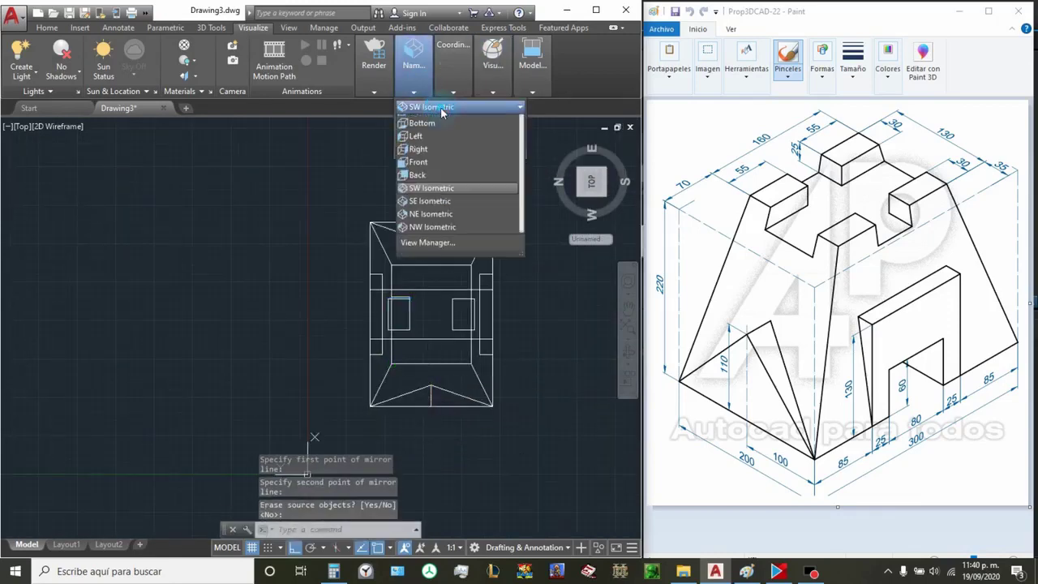
{"action": "left_click", "coordinate": [443, 200]}
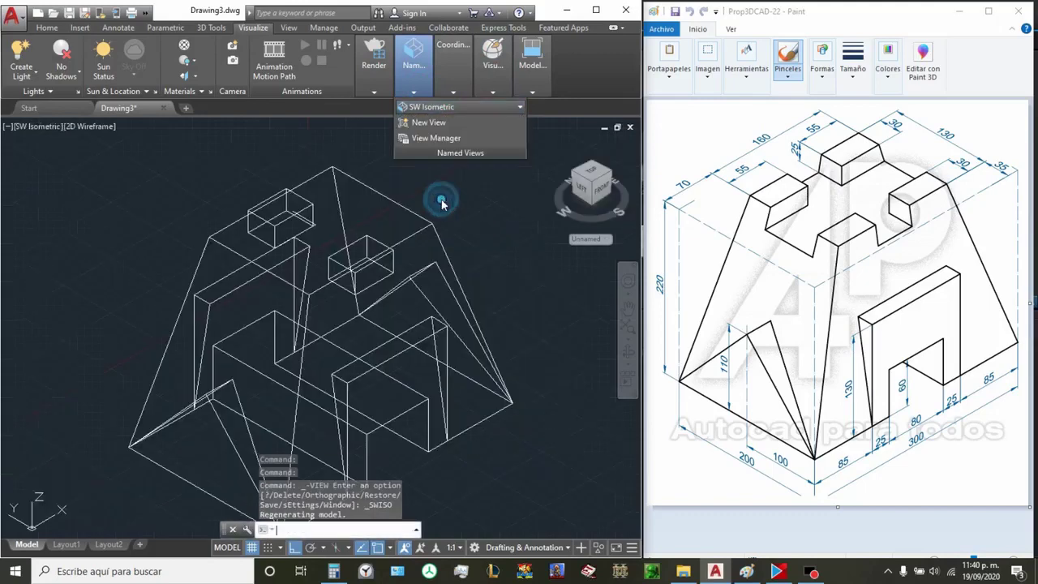
{"action": "scroll", "coordinate": [259, 243], "scroll_direction": "up", "scroll_amount": 5}
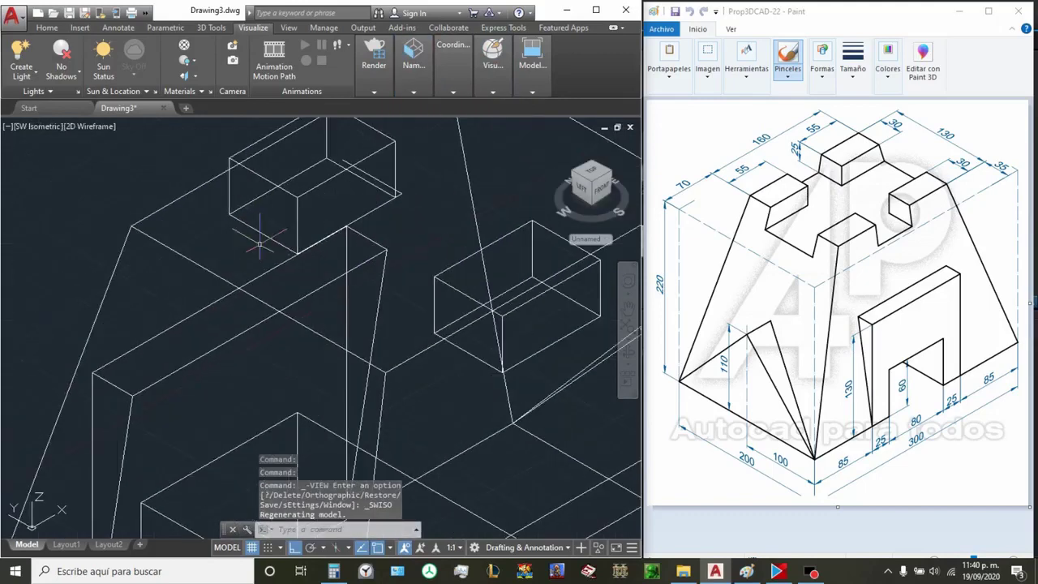
{"action": "scroll", "coordinate": [405, 194], "scroll_direction": "up", "scroll_amount": 3}
{"action": "left_click", "coordinate": [385, 163]}
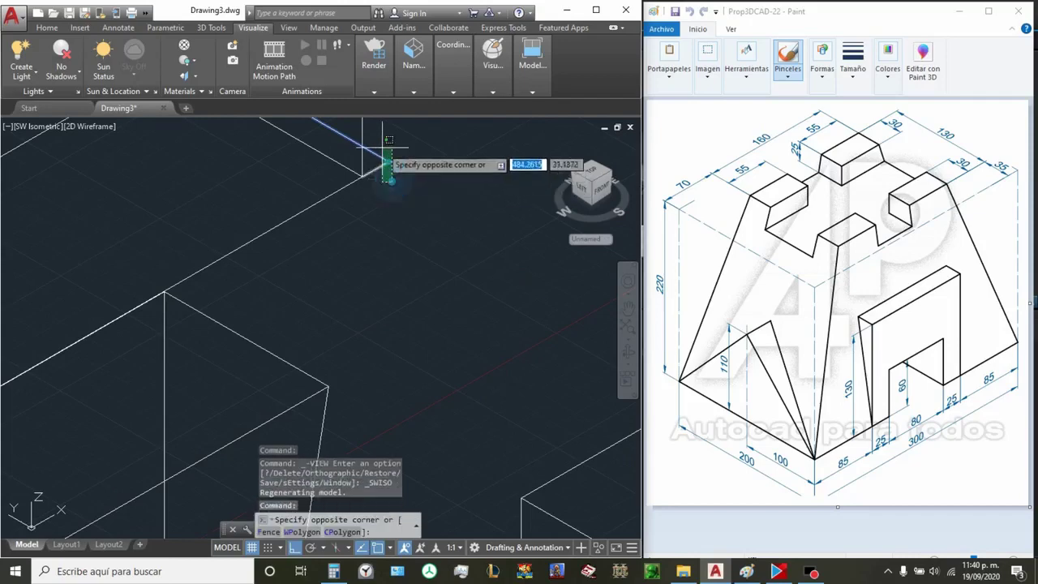
{"action": "key", "text": "Delete"}
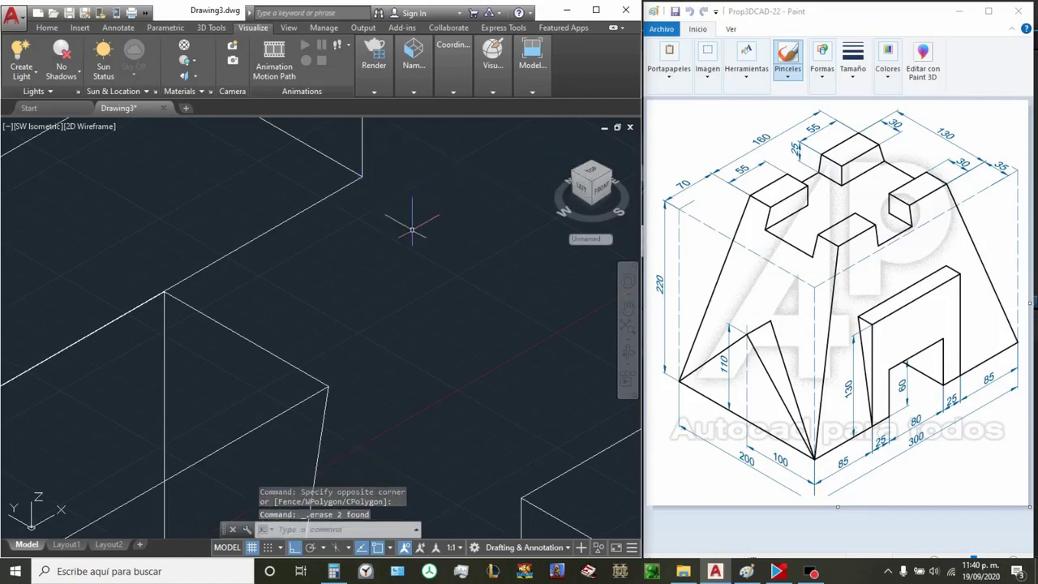
{"action": "scroll", "coordinate": [359, 233], "scroll_direction": "down", "scroll_amount": 3}
{"action": "scroll", "coordinate": [359, 237], "scroll_direction": "down", "scroll_amount": 2}
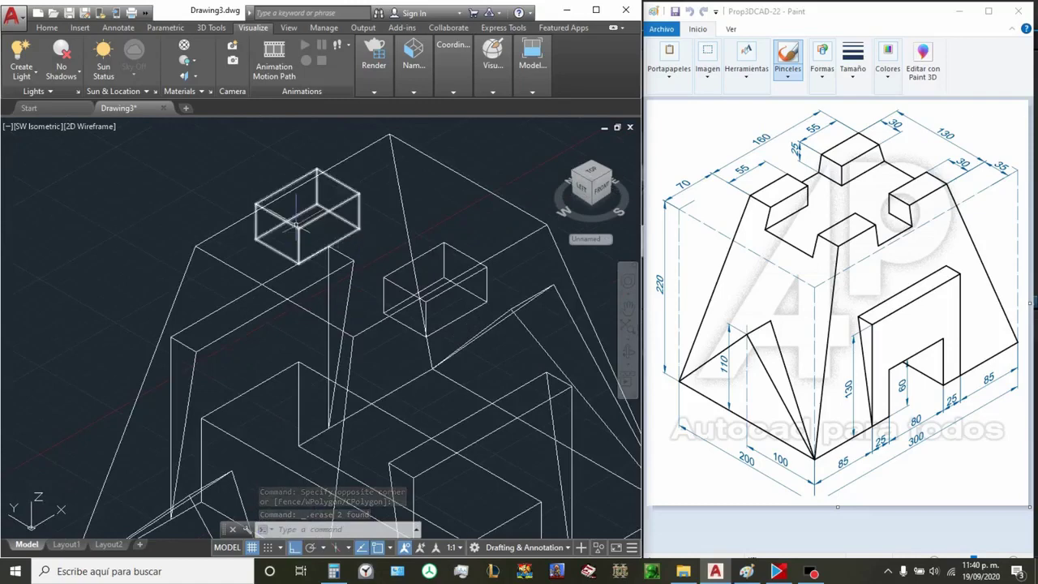
{"action": "type", "text": "l"}
{"action": "key", "text": "Return"}
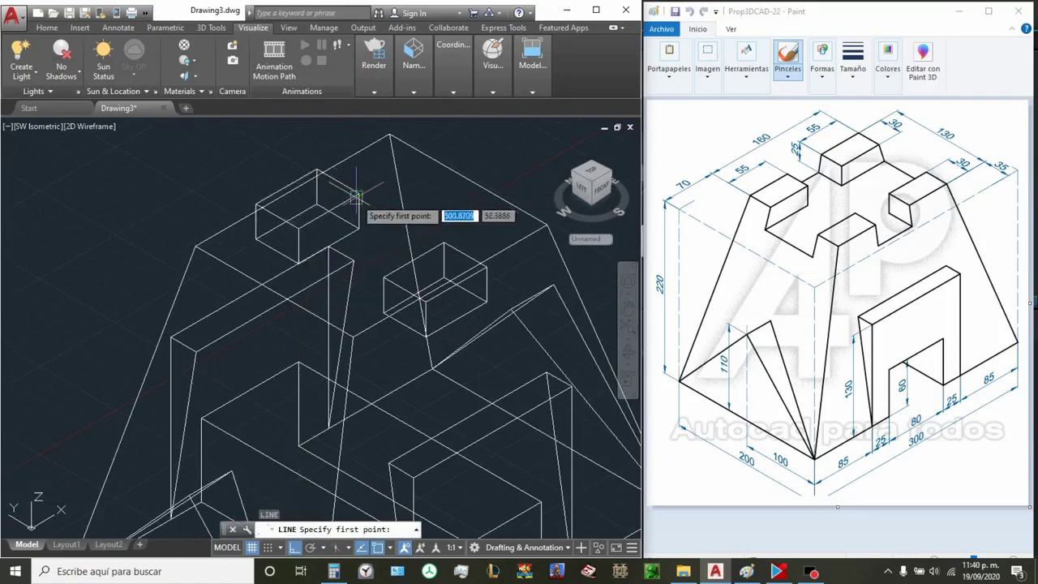
Step: Draw a guide line along the top of the block from its corner
{"action": "left_click", "coordinate": [359, 193]}
{"action": "scroll", "coordinate": [359, 196], "scroll_direction": "down", "scroll_amount": 2}
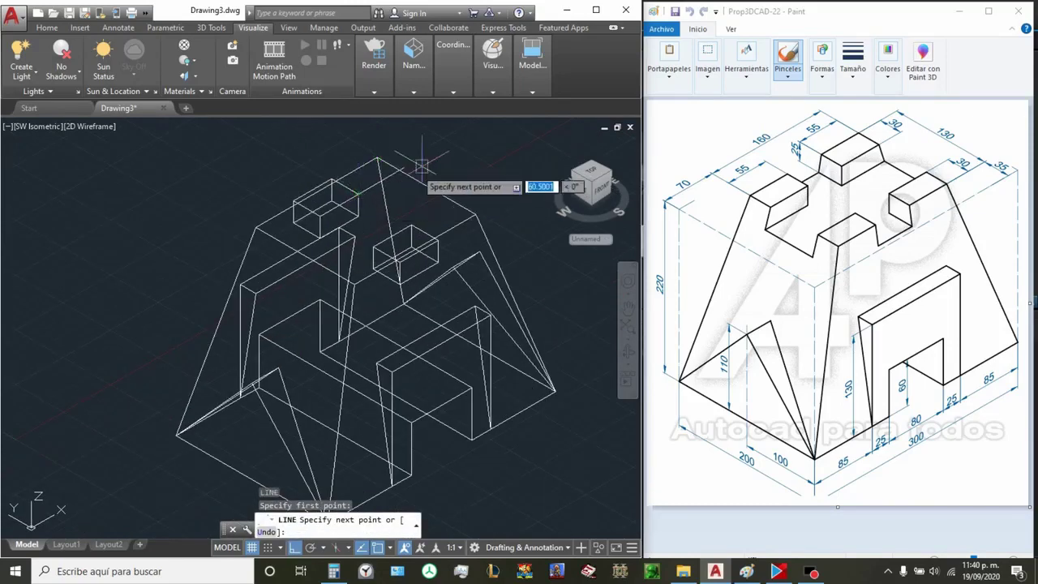
{"action": "scroll", "coordinate": [429, 162], "scroll_direction": "up", "scroll_amount": 2}
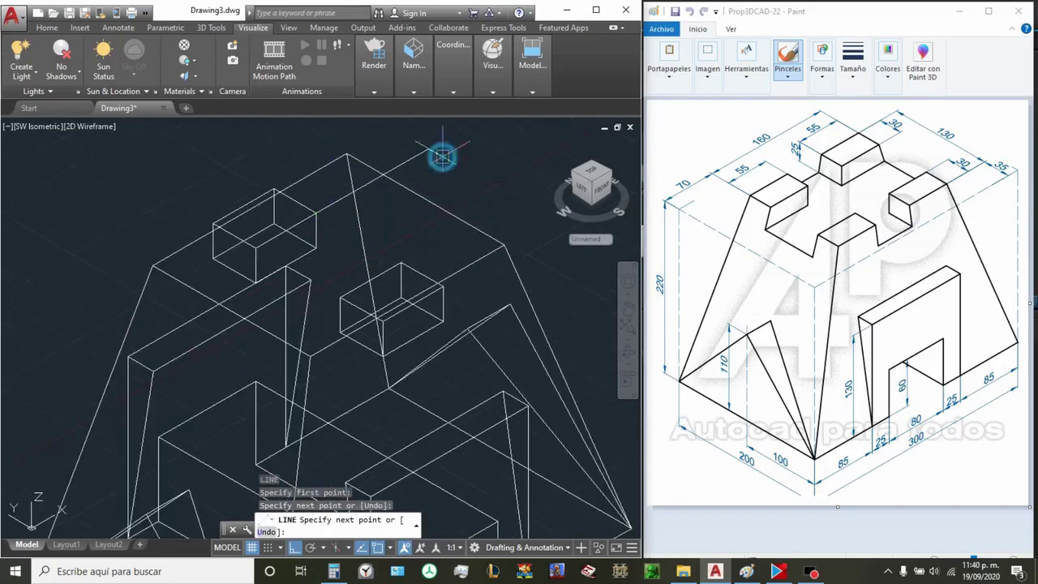
{"action": "left_click", "coordinate": [428, 150]}
{"action": "key", "text": "Escape"}
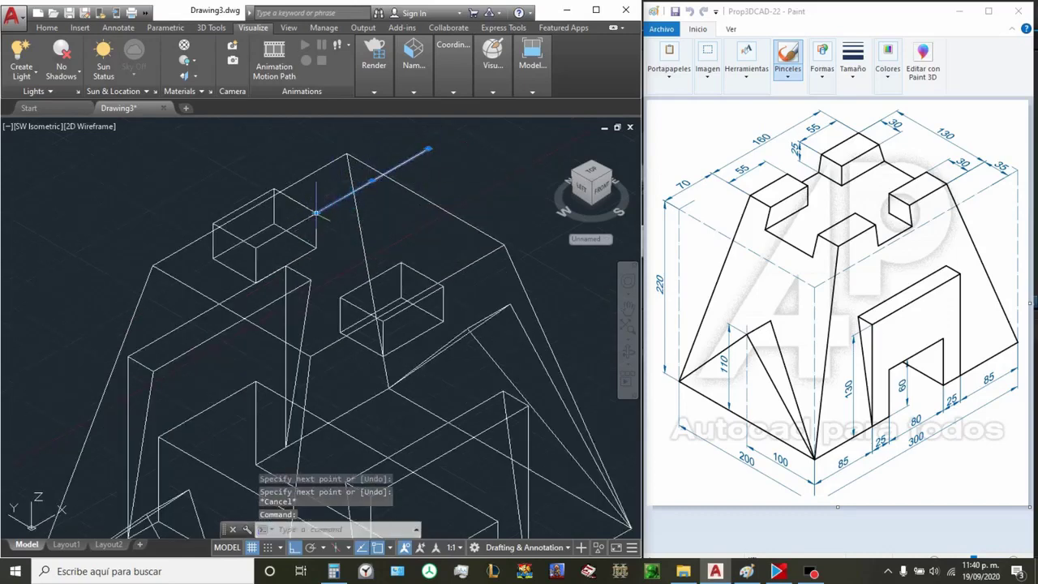
{"action": "left_click", "coordinate": [316, 213]}
{"action": "scroll", "coordinate": [317, 213], "scroll_direction": "down", "scroll_amount": 2}
{"action": "scroll", "coordinate": [166, 280], "scroll_direction": "up", "scroll_amount": 2}
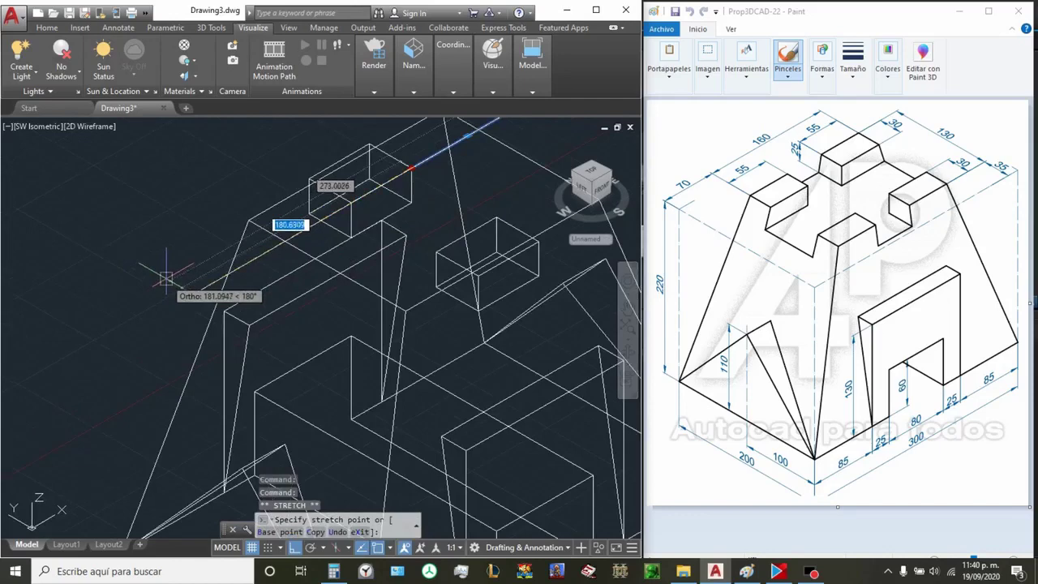
{"action": "key", "text": "Escape"}
{"action": "scroll", "coordinate": [167, 276], "scroll_direction": "down", "scroll_amount": 3}
{"action": "scroll", "coordinate": [317, 191], "scroll_direction": "up", "scroll_amount": 2}
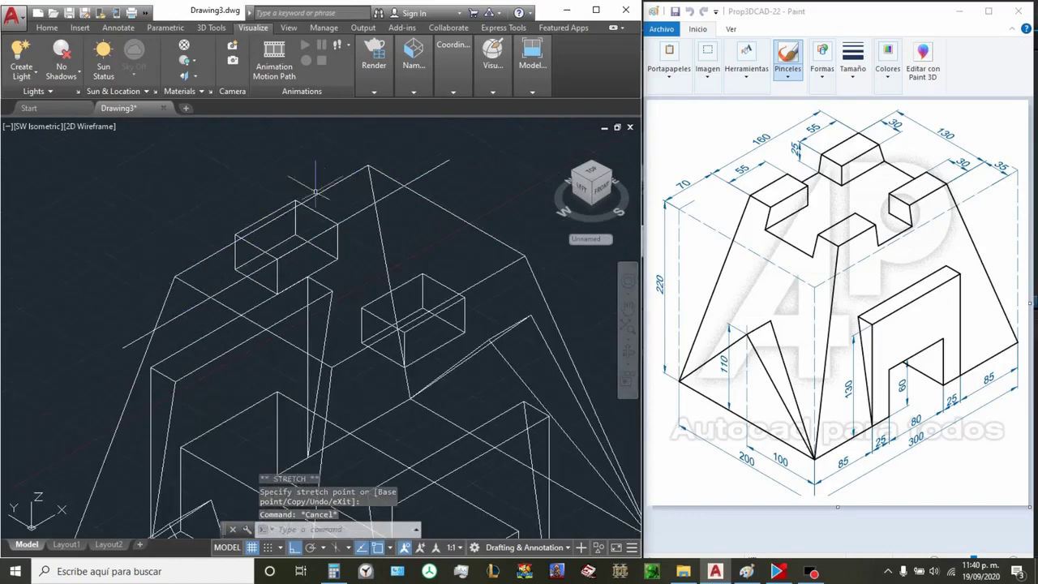
Step: Try mirroring the long diagonal line about a midpoint, then cancel
{"action": "left_click", "coordinate": [356, 213]}
{"action": "type", "text": "MI"}
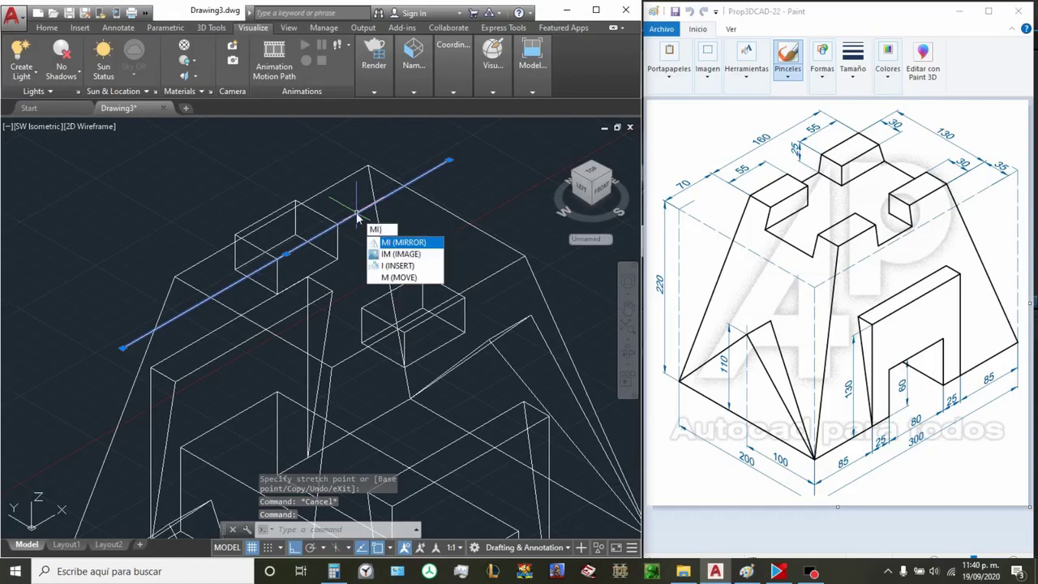
{"action": "key", "text": "Return"}
{"action": "right_click", "coordinate": [415, 229], "text": "shift"}
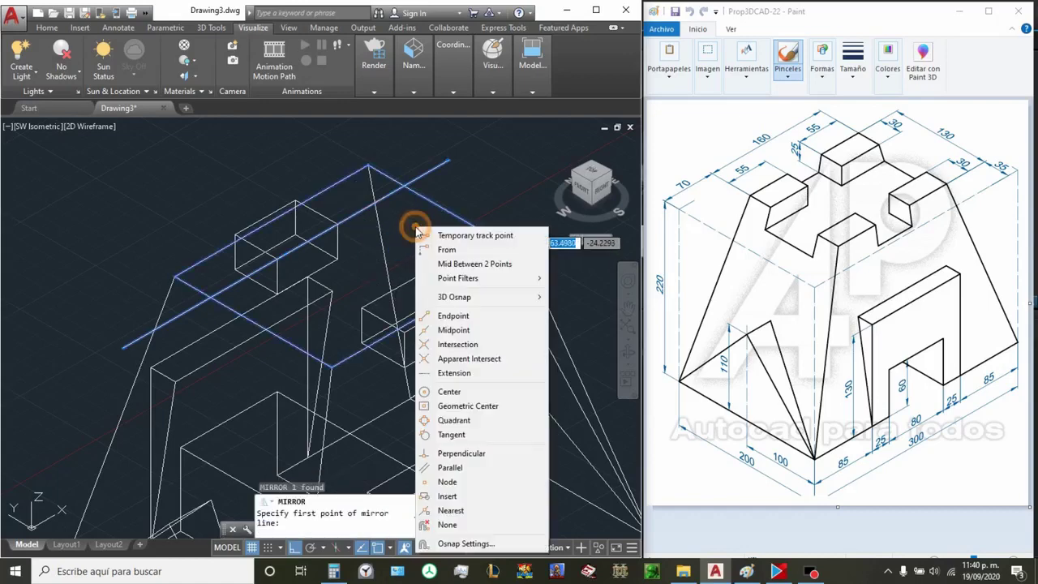
{"action": "left_click", "coordinate": [470, 329]}
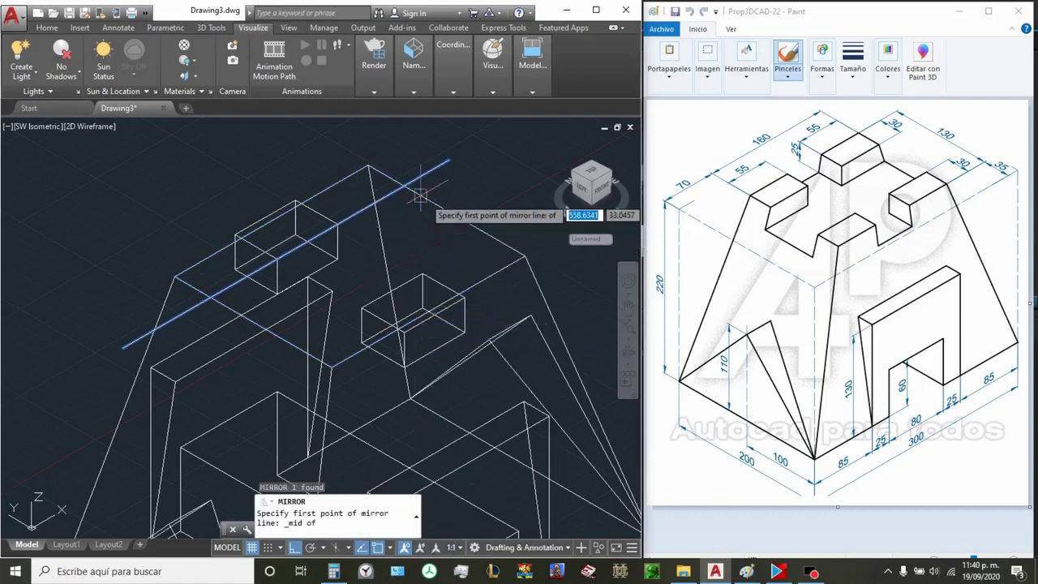
{"action": "scroll", "coordinate": [451, 263], "scroll_direction": "down", "scroll_amount": 2}
{"action": "scroll", "coordinate": [451, 263], "scroll_direction": "down", "scroll_amount": 2}
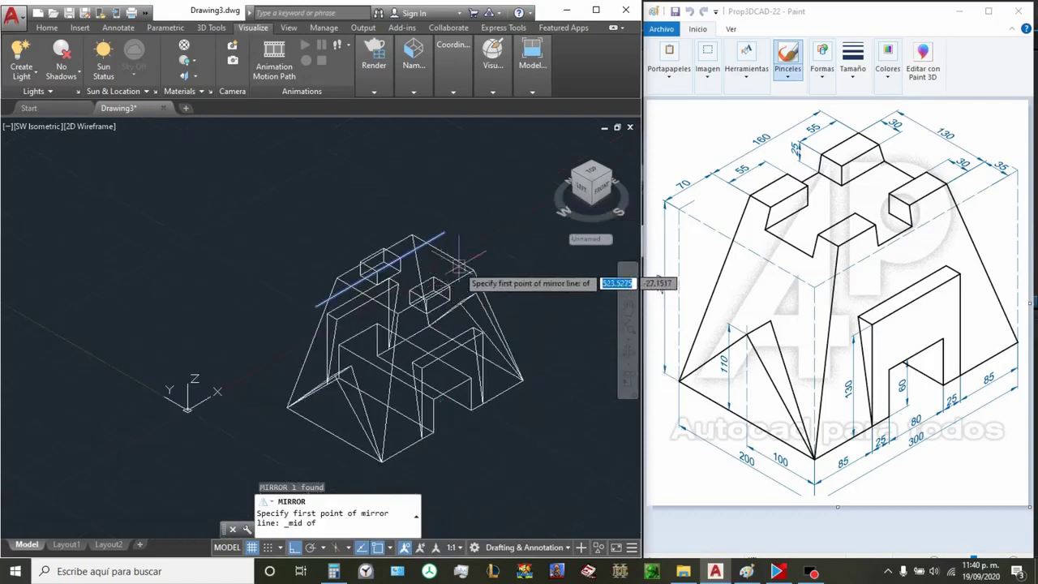
{"action": "key", "text": "Escape"}
Step: In Top view, mirror the horizontal line across the block's midline, keeping the original
{"action": "left_click", "coordinate": [585, 184]}
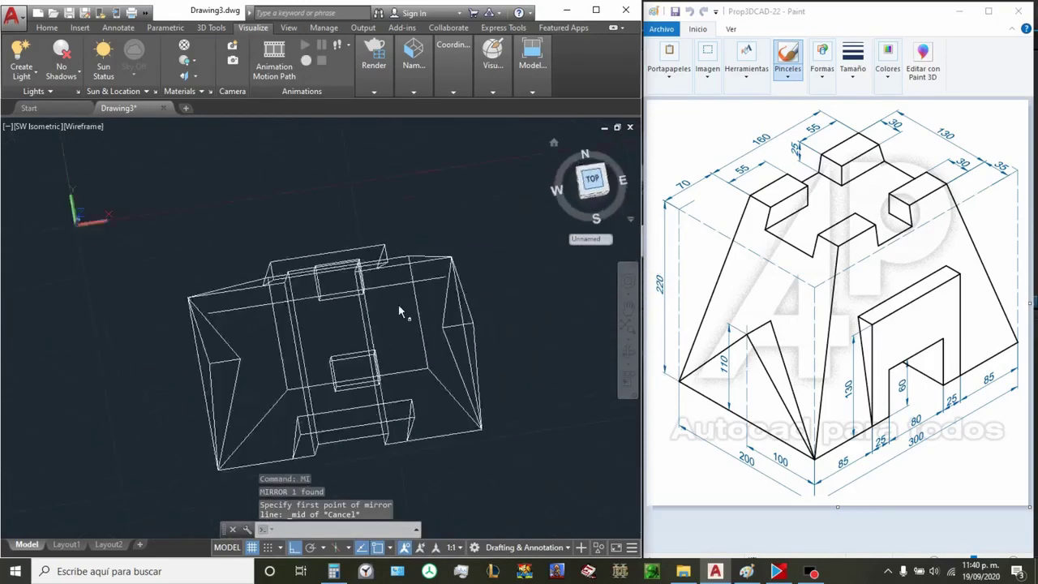
{"action": "left_click", "coordinate": [214, 291]}
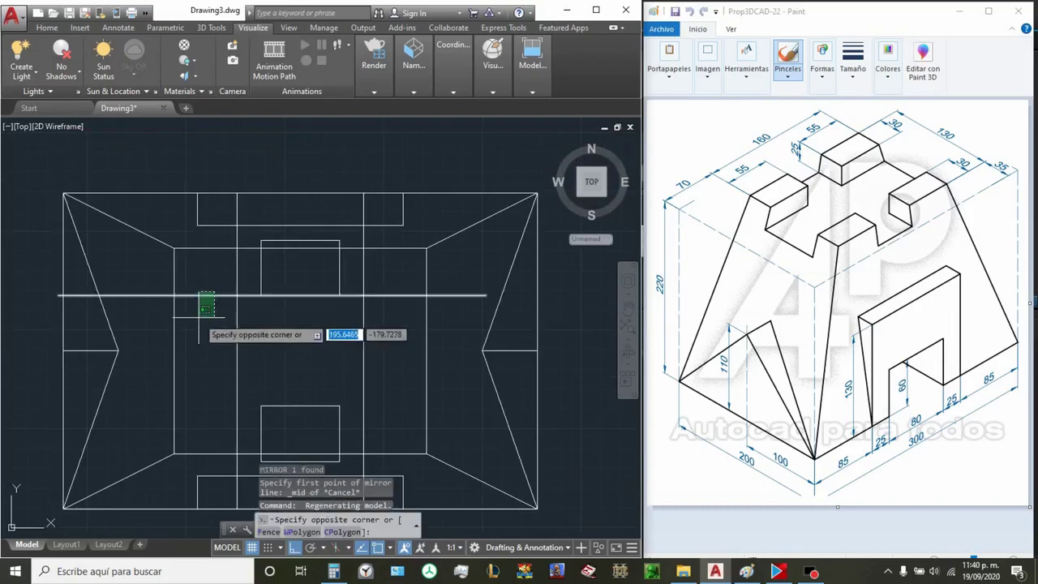
{"action": "left_click", "coordinate": [200, 318]}
{"action": "scroll", "coordinate": [261, 276], "scroll_direction": "down", "scroll_amount": 2}
{"action": "scroll", "coordinate": [265, 272], "scroll_direction": "up", "scroll_amount": 2}
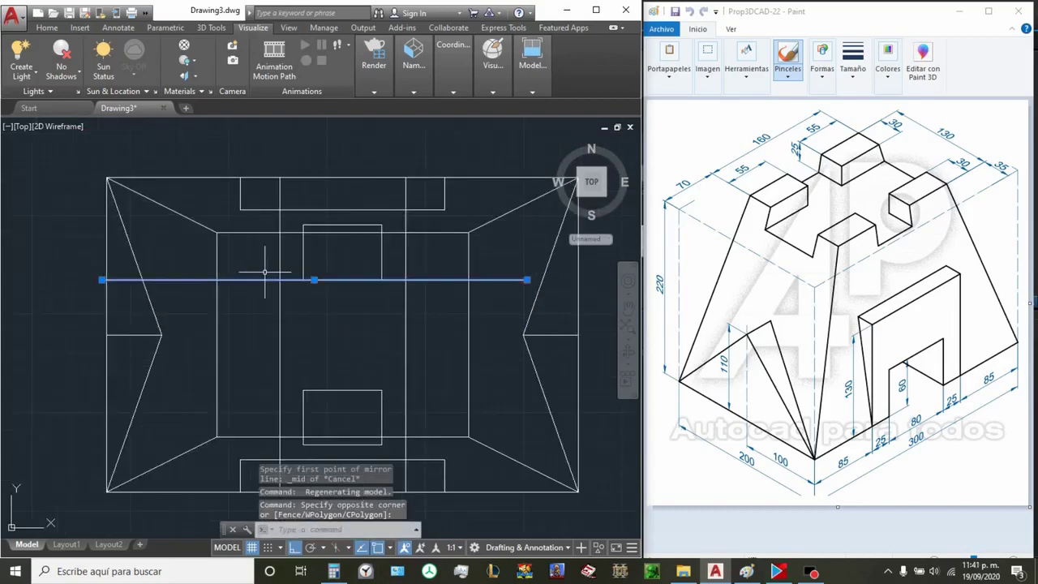
{"action": "type", "text": "MIR"}
{"action": "key", "text": "Return"}
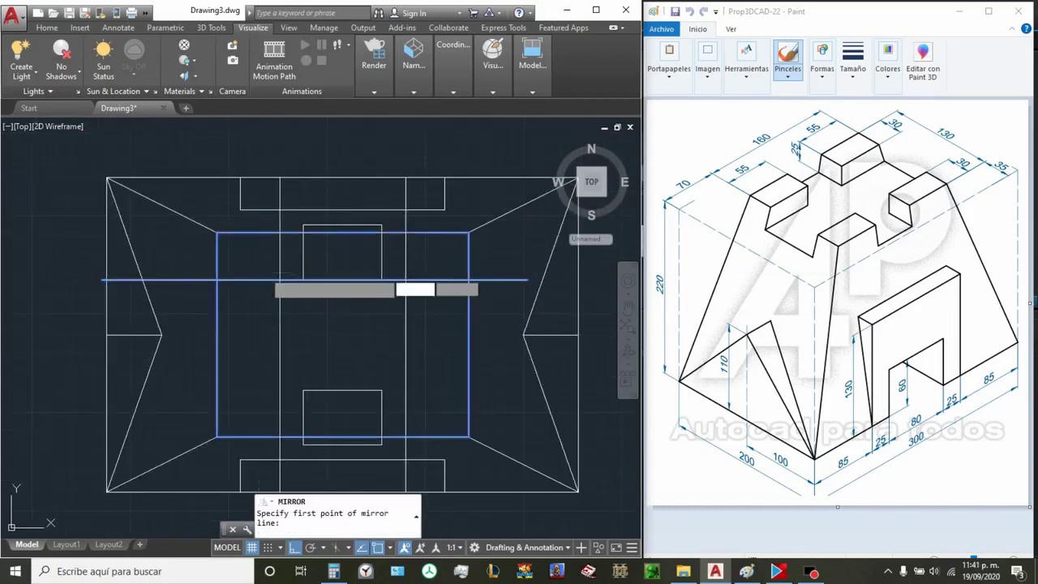
{"action": "left_click", "coordinate": [107, 335]}
{"action": "left_click", "coordinate": [64, 339]}
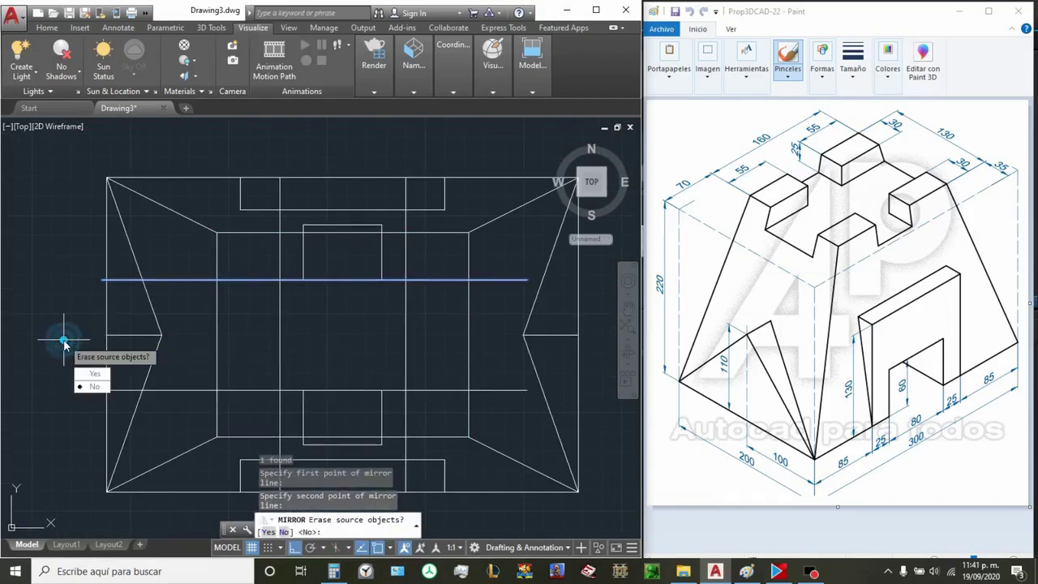
{"action": "key", "text": "Return"}
Step: Return to the southwest isometric view
{"action": "left_click", "coordinate": [426, 89]}
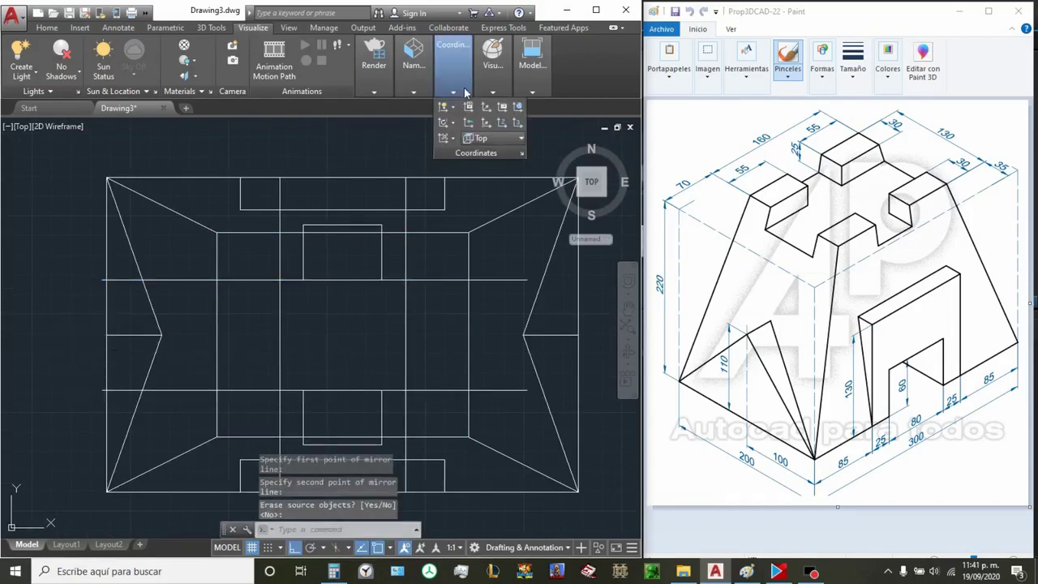
{"action": "left_click", "coordinate": [430, 109]}
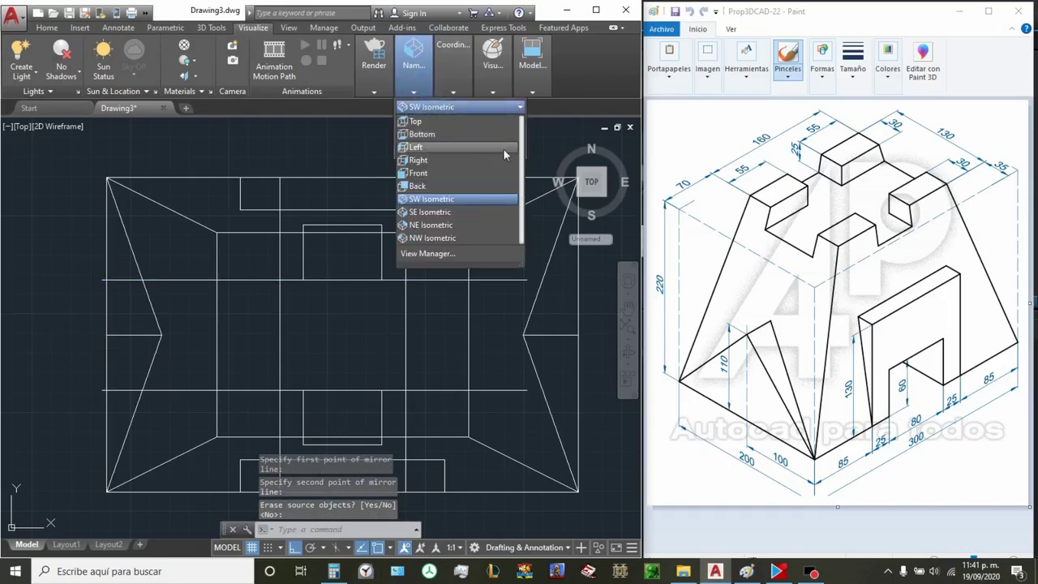
{"action": "left_click", "coordinate": [459, 198]}
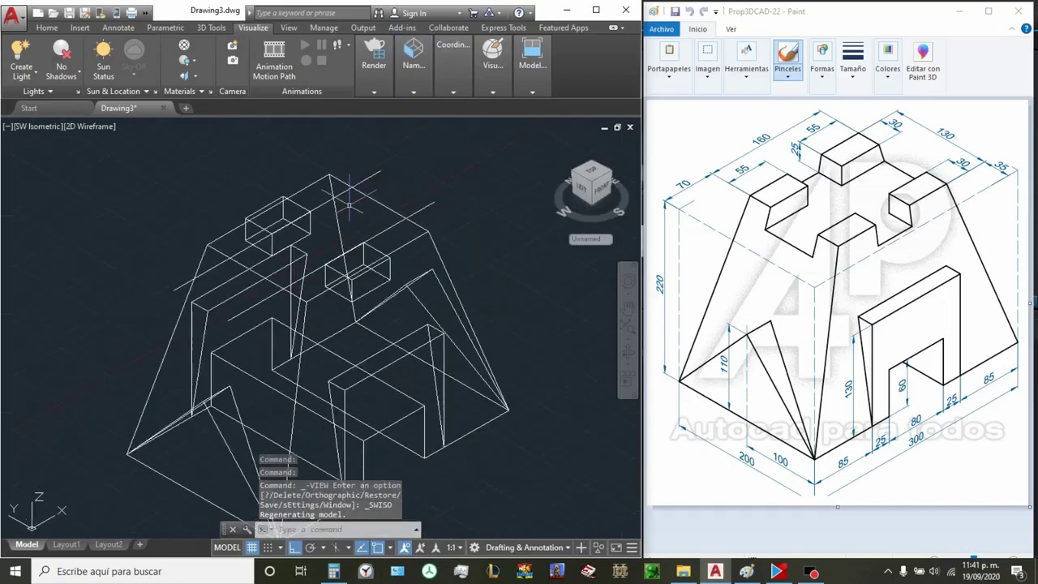
Step: Draw the two missing rectangle edges between the existing line endpoints
{"action": "scroll", "coordinate": [349, 204], "scroll_direction": "up", "scroll_amount": 3}
{"action": "type", "text": "l"}
{"action": "key", "text": "Return"}
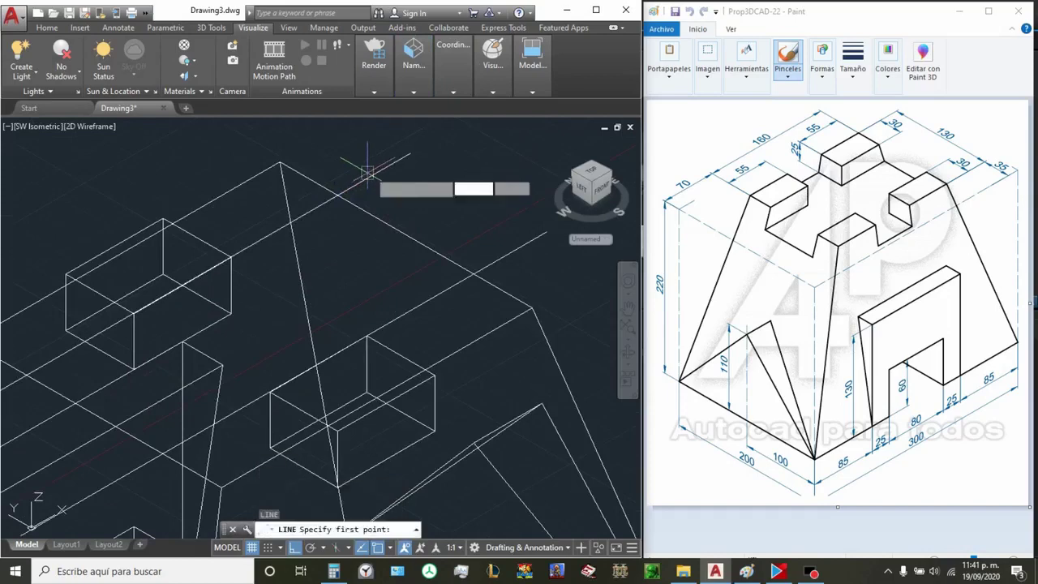
{"action": "left_click", "coordinate": [409, 152]}
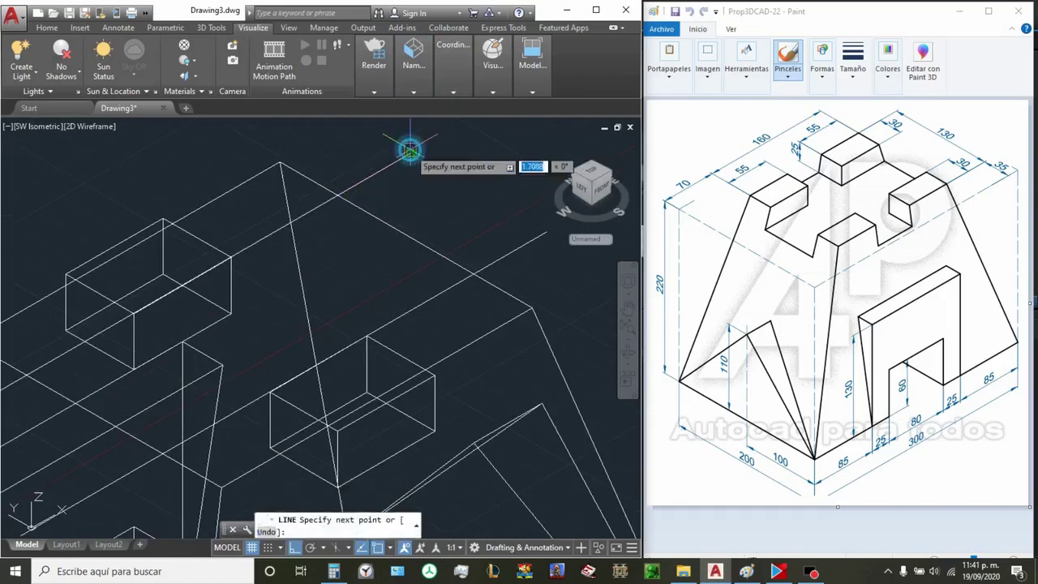
{"action": "left_click", "coordinate": [543, 232]}
{"action": "key", "text": "Return"}
{"action": "scroll", "coordinate": [410, 162], "scroll_direction": "down", "scroll_amount": 2}
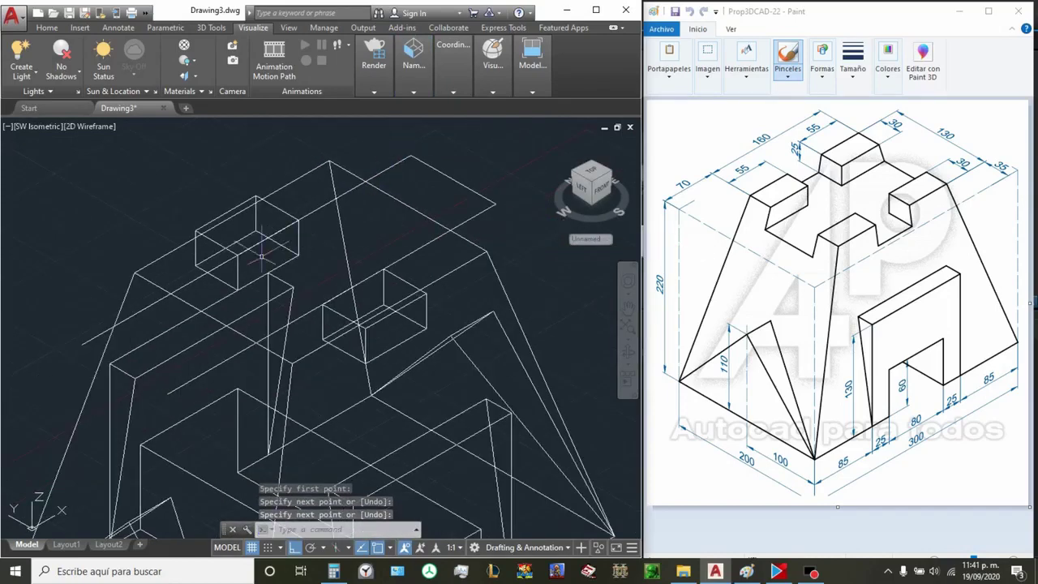
{"action": "key", "text": "Return"}
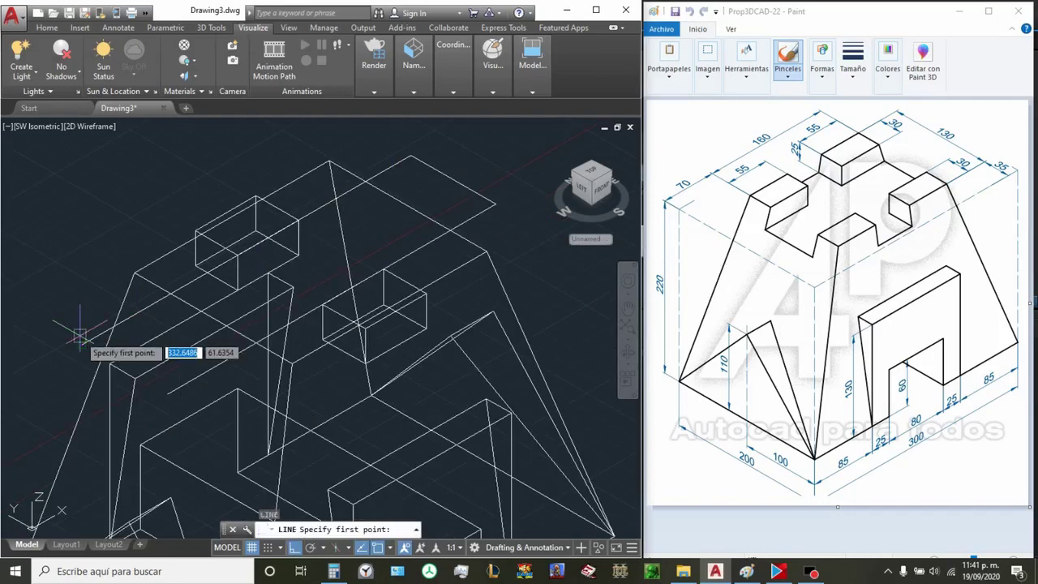
{"action": "left_click", "coordinate": [83, 343]}
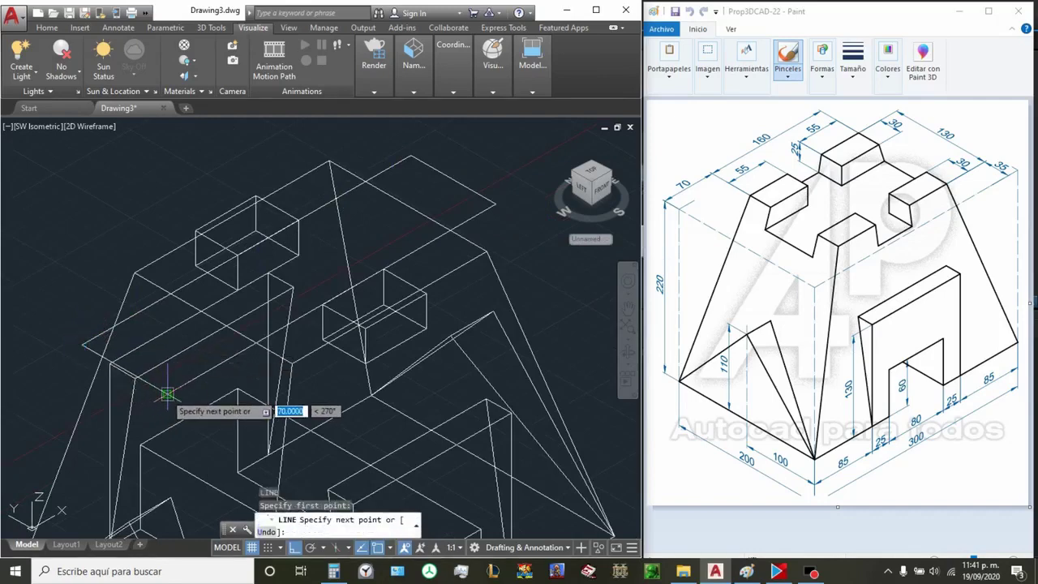
{"action": "left_click", "coordinate": [167, 395]}
{"action": "key", "text": "Escape"}
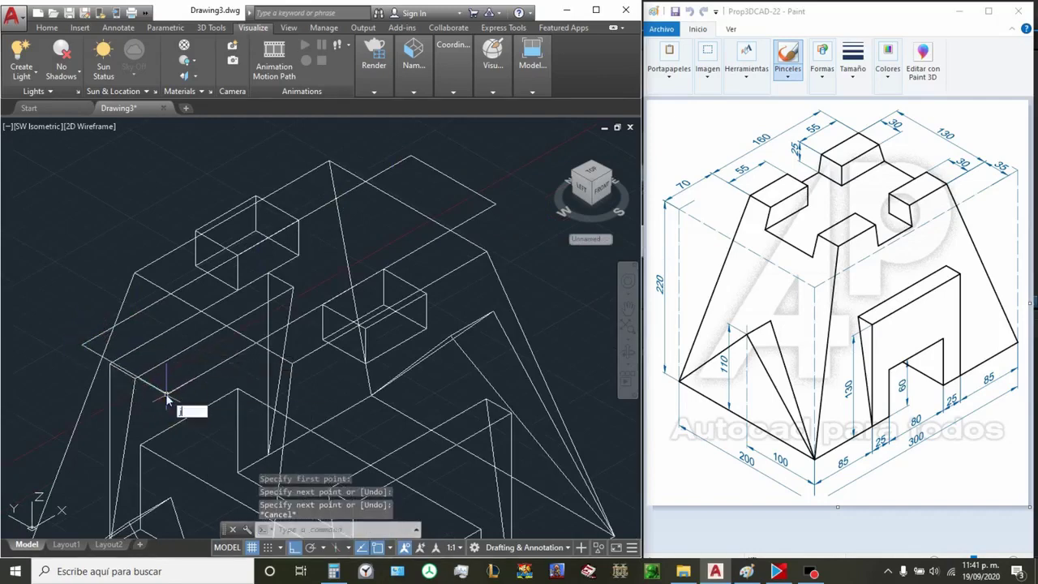
Step: Join the four edges into one closed rectangular polyline
{"action": "type", "text": "join"}
{"action": "key", "text": "Return"}
{"action": "left_click", "coordinate": [167, 392]}
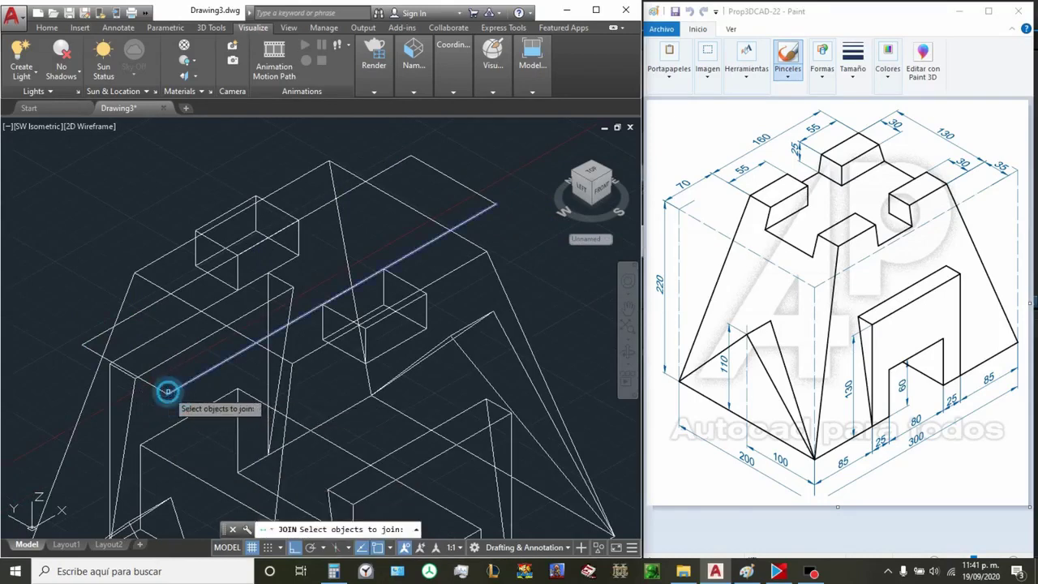
{"action": "left_click", "coordinate": [162, 389]}
{"action": "left_click", "coordinate": [134, 315]}
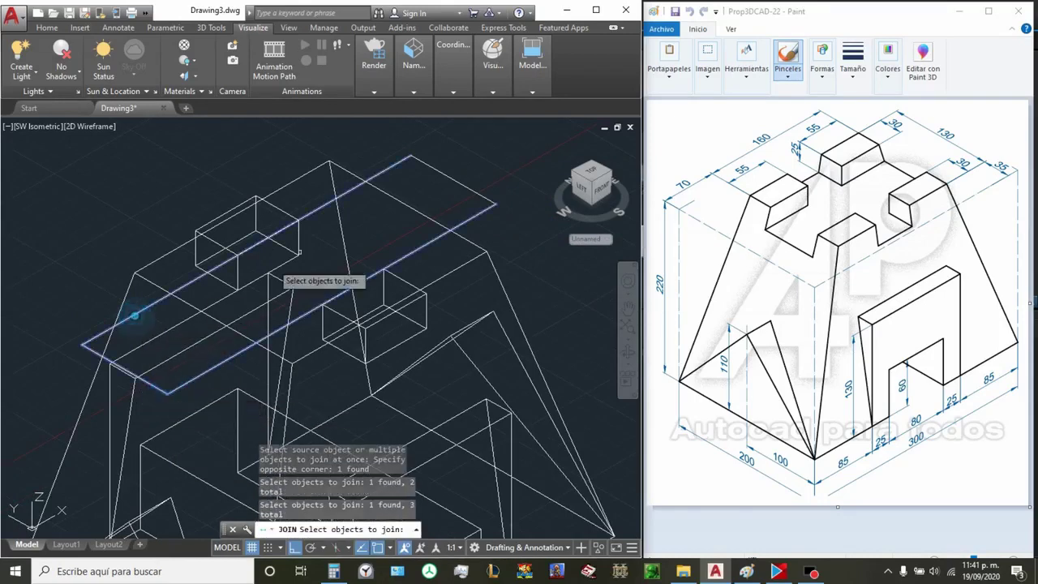
{"action": "left_click", "coordinate": [443, 174]}
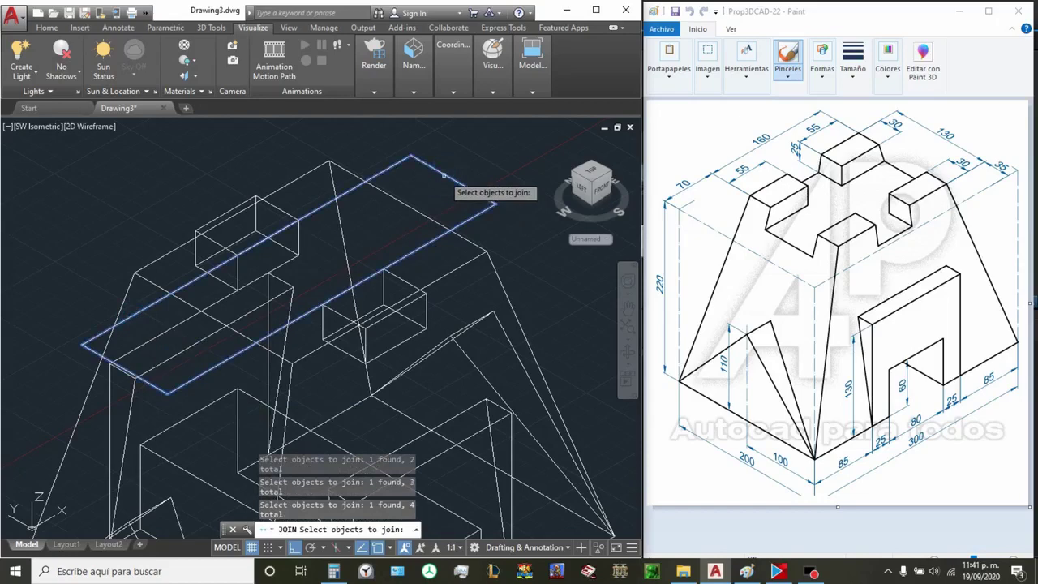
{"action": "key", "text": "Return"}
{"action": "left_click", "coordinate": [444, 174]}
{"action": "scroll", "coordinate": [238, 206], "scroll_direction": "down", "scroll_amount": 2}
{"action": "type", "text": "extru"}
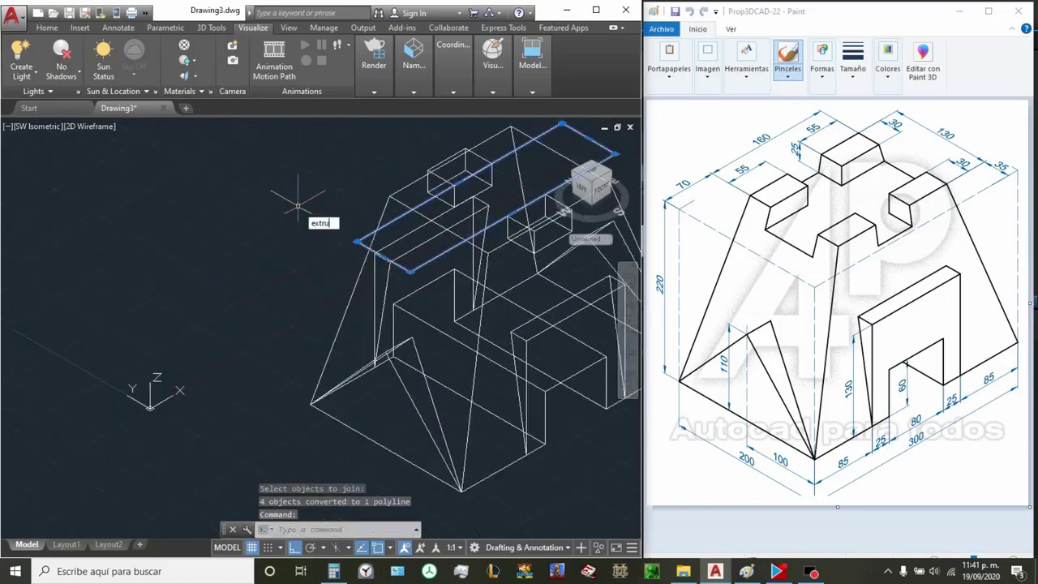
Step: Extrude the top outline 25 units into a bar
{"action": "key", "text": "Return"}
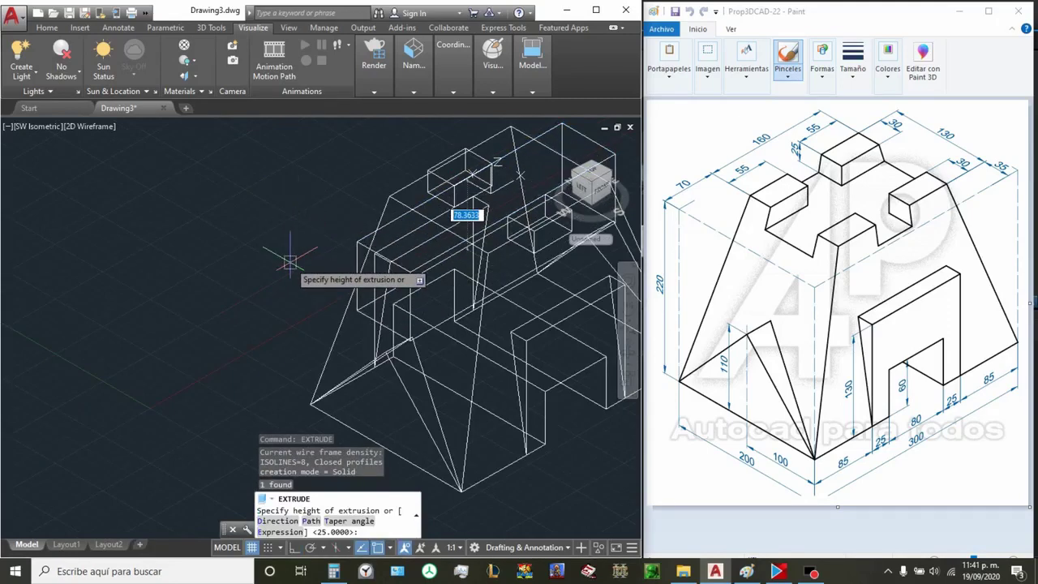
{"action": "key", "text": "Return"}
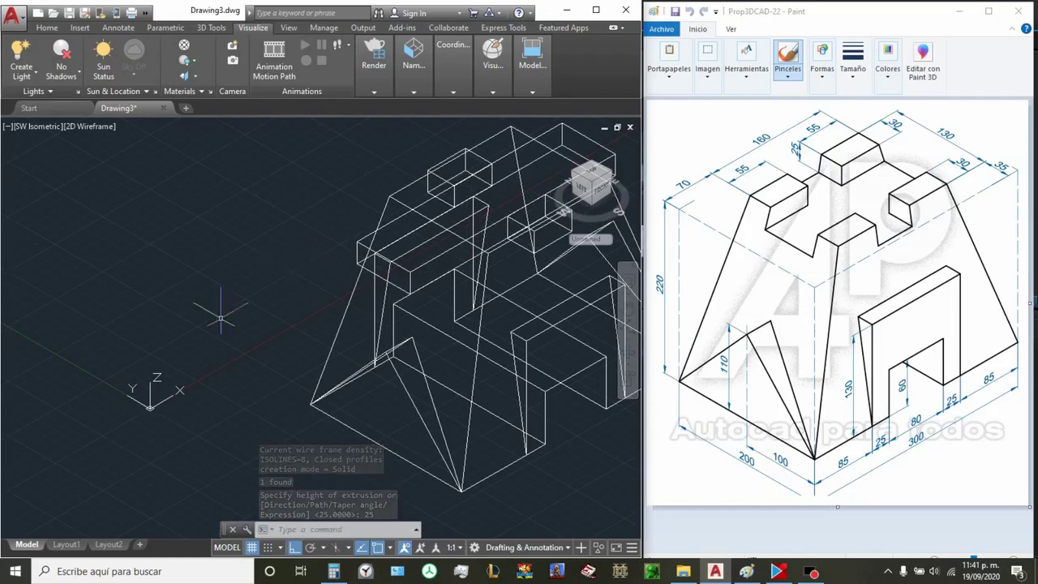
{"action": "scroll", "coordinate": [404, 214], "scroll_direction": "down", "scroll_amount": 2}
{"action": "scroll", "coordinate": [378, 229], "scroll_direction": "up", "scroll_amount": 3}
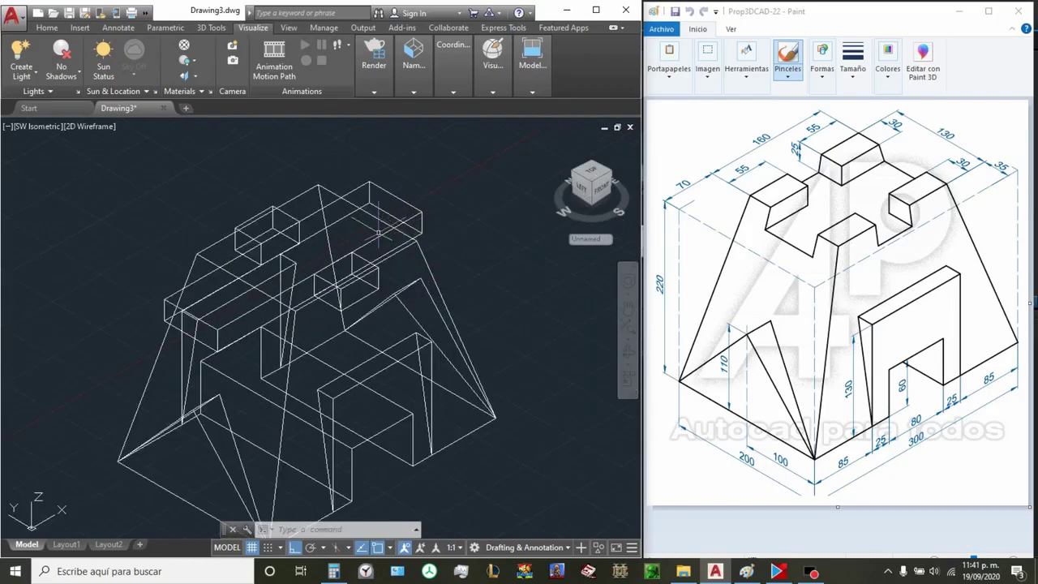
{"action": "type", "text": "SUB"}
Step: Subtract the long bar and both small boxes from the tapered body
{"action": "key", "text": "Return"}
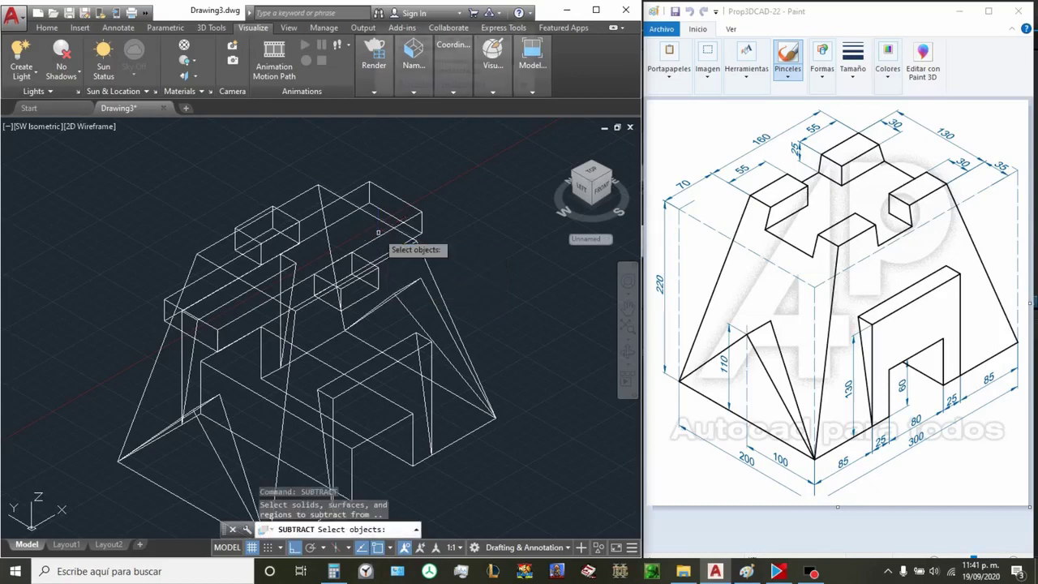
{"action": "left_click", "coordinate": [320, 188]}
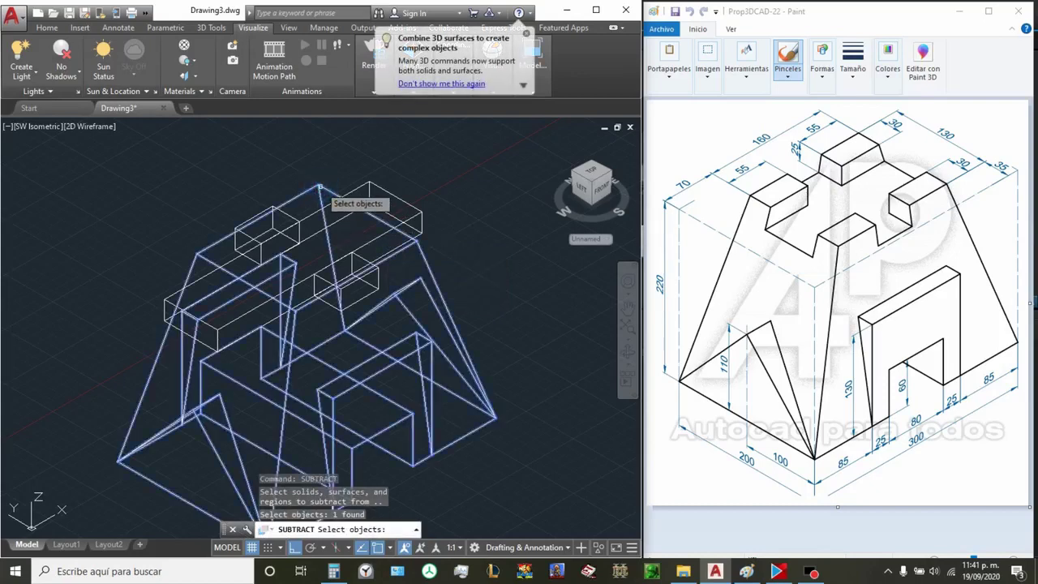
{"action": "key", "text": "Return"}
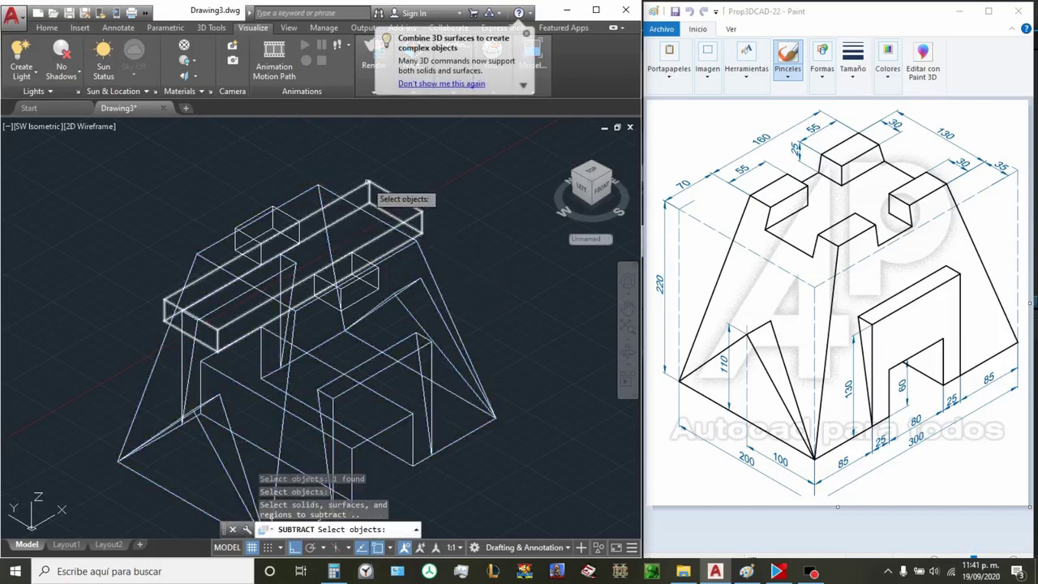
{"action": "left_click", "coordinate": [373, 191]}
{"action": "left_click", "coordinate": [290, 216]}
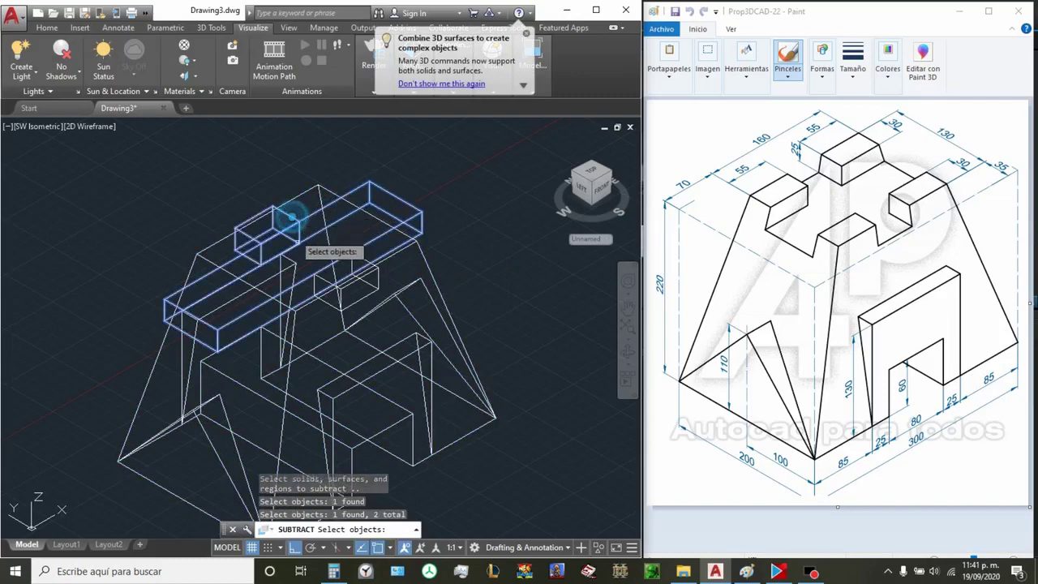
{"action": "left_click", "coordinate": [379, 273]}
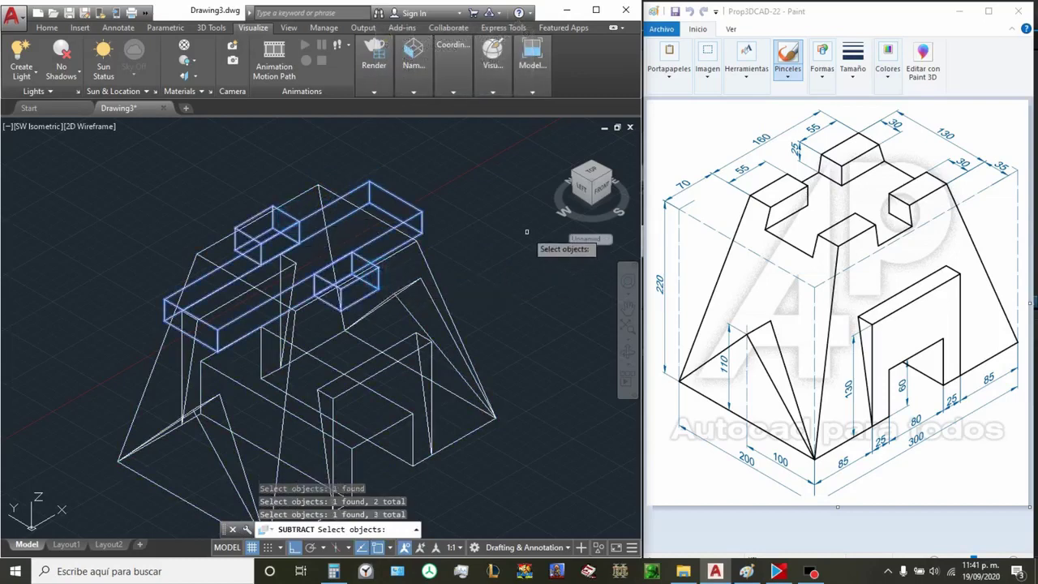
{"action": "key", "text": "Return"}
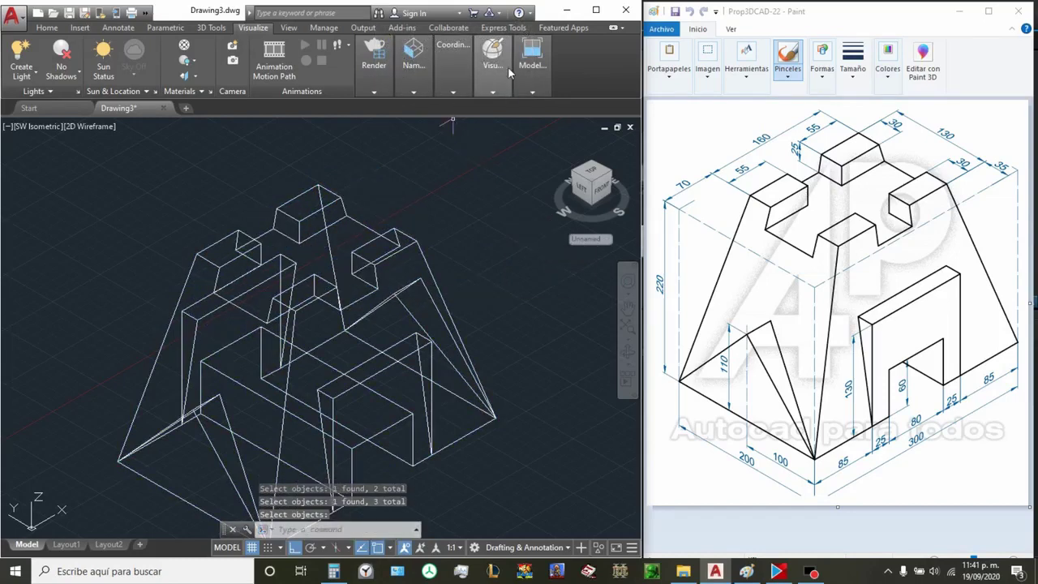
{"action": "left_click", "coordinate": [489, 79]}
Step: Show the block as Shaded with Edges and orbit to inspect its notches and arch
{"action": "left_click", "coordinate": [513, 109]}
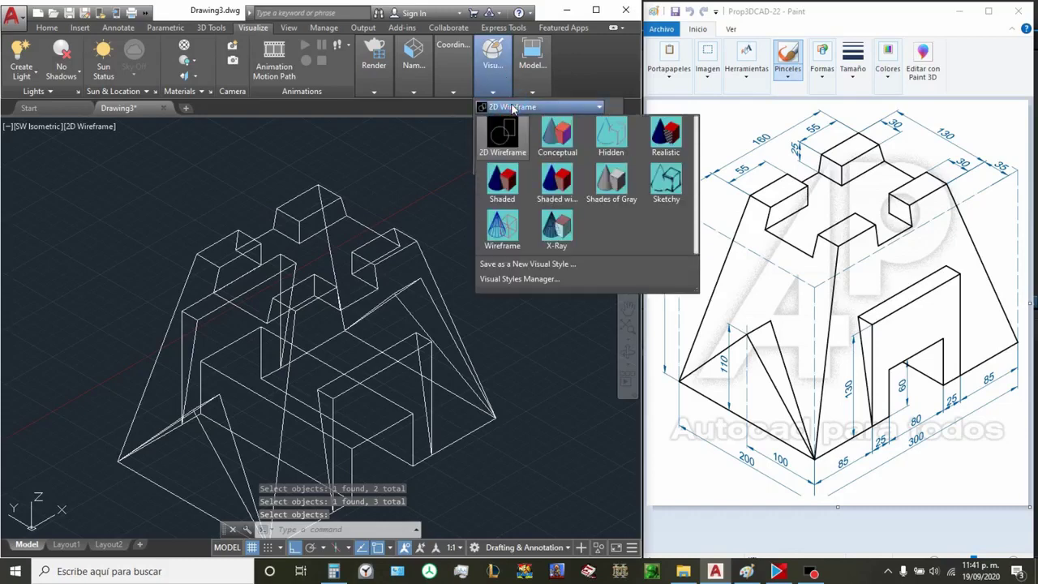
{"action": "left_click", "coordinate": [555, 187]}
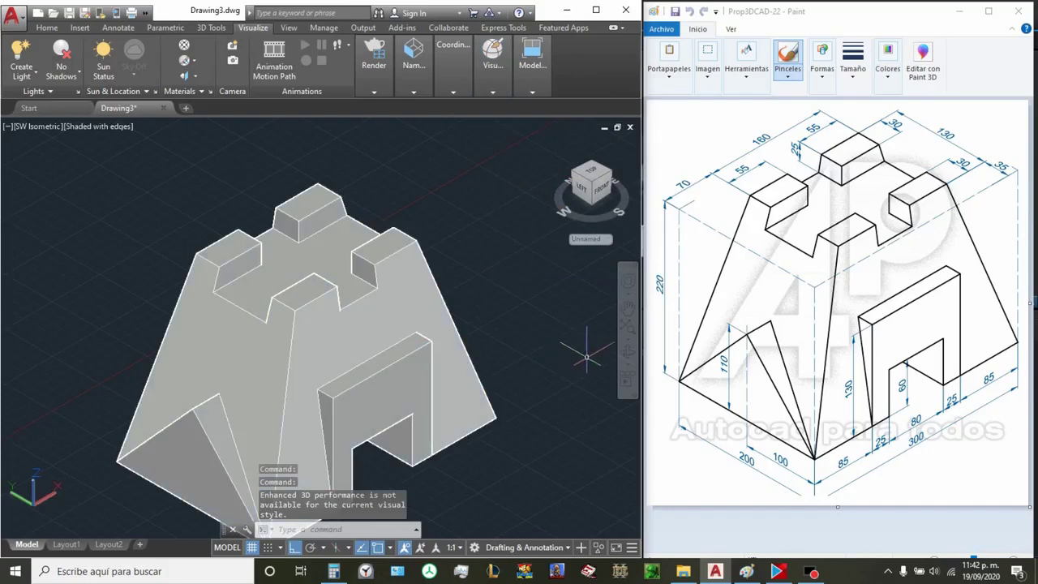
{"action": "left_click", "coordinate": [625, 353]}
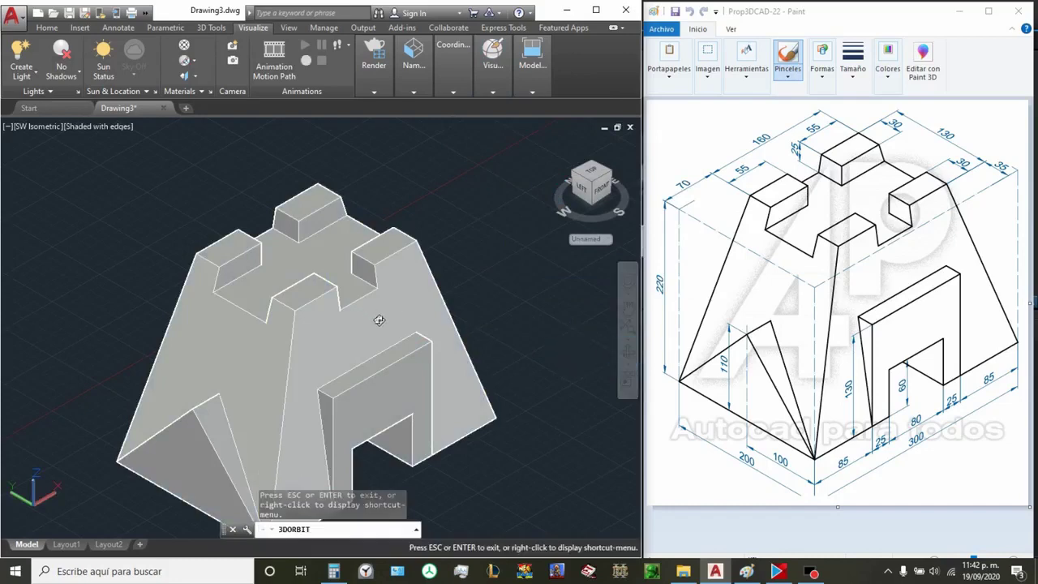
{"action": "mouse_move", "coordinate": [379, 320]}
{"action": "left_mouse_down"}
{"action": "mouse_move", "coordinate": [521, 305]}
{"action": "mouse_move", "coordinate": [405, 313]}
{"action": "left_mouse_up"}
{"action": "left_click_drag", "start_coordinate": [465, 347], "coordinate": [516, 437]}
{"action": "mouse_move", "coordinate": [434, 317]}
{"action": "left_mouse_down"}
{"action": "mouse_move", "coordinate": [395, 313]}
{"action": "mouse_move", "coordinate": [438, 322]}
{"action": "mouse_move", "coordinate": [395, 326]}
{"action": "mouse_move", "coordinate": [398, 299]}
{"action": "mouse_move", "coordinate": [424, 281]}
{"action": "mouse_move", "coordinate": [487, 275]}
{"action": "left_mouse_up"}
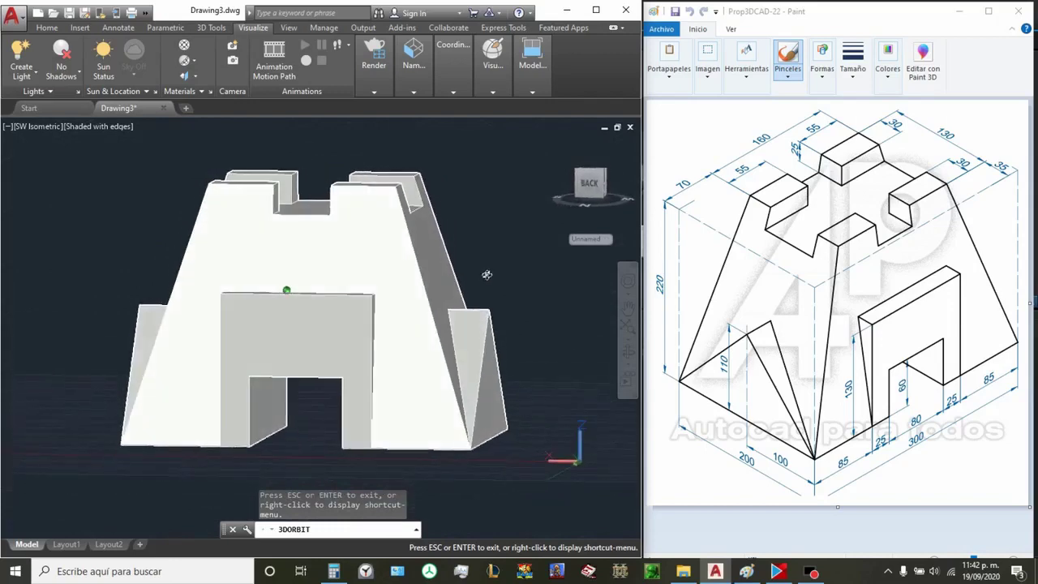
{"action": "mouse_move", "coordinate": [255, 359]}
{"action": "left_mouse_down"}
{"action": "mouse_move", "coordinate": [303, 382]}
{"action": "mouse_move", "coordinate": [382, 382]}
{"action": "left_mouse_up"}
{"action": "left_click_drag", "start_coordinate": [412, 381], "coordinate": [442, 379]}
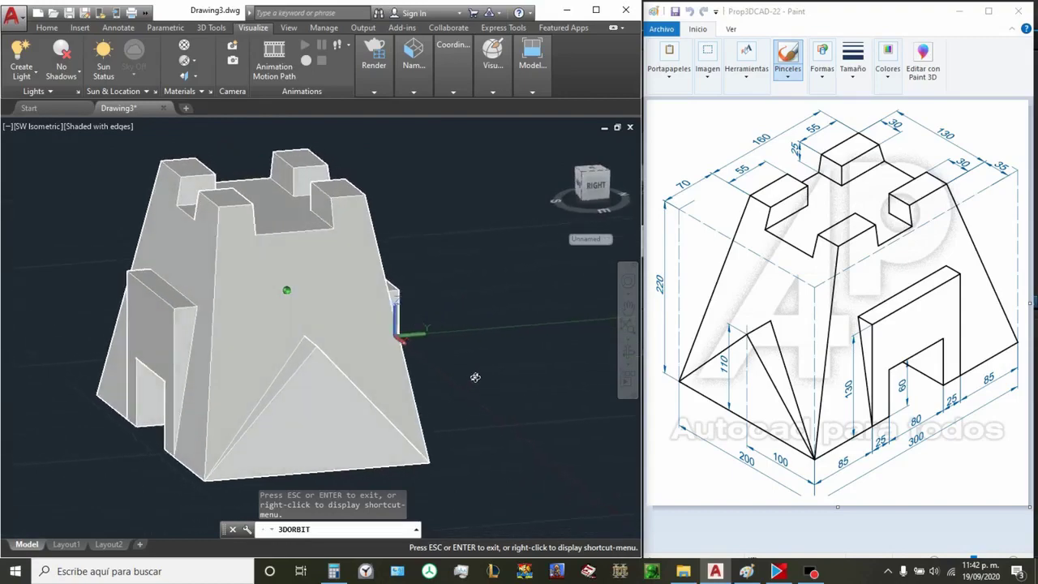
{"action": "left_click_drag", "start_coordinate": [475, 378], "coordinate": [500, 383]}
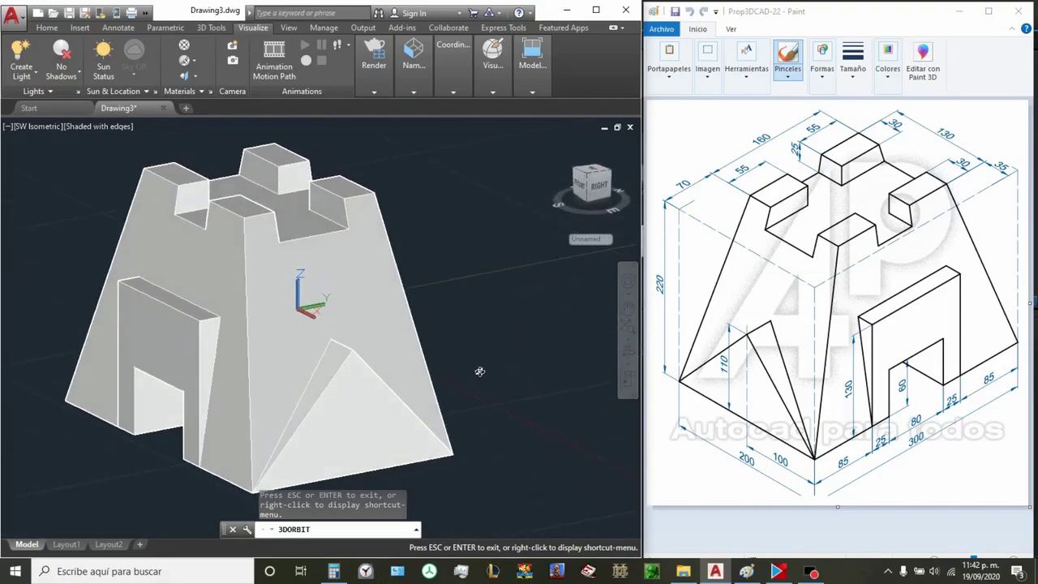